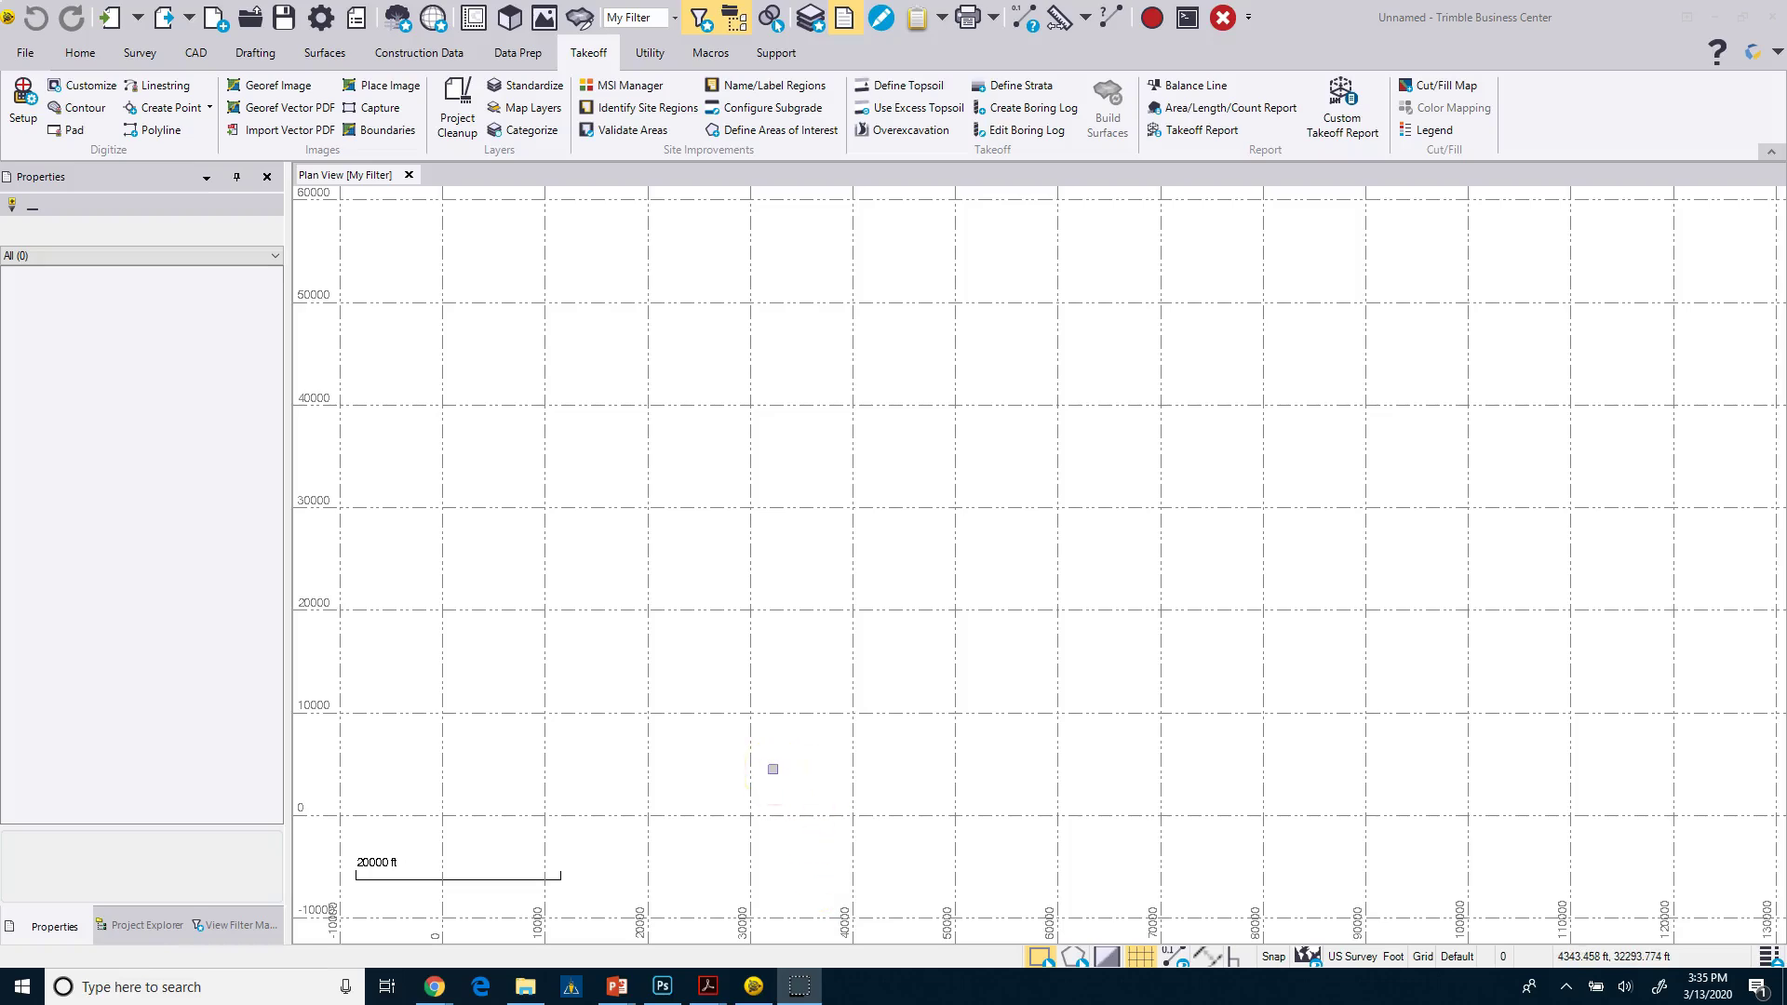
# Step: Bring the Site Takeoff.pdf window in Acrobat to the front
pyautogui.moveTo(715, 990)
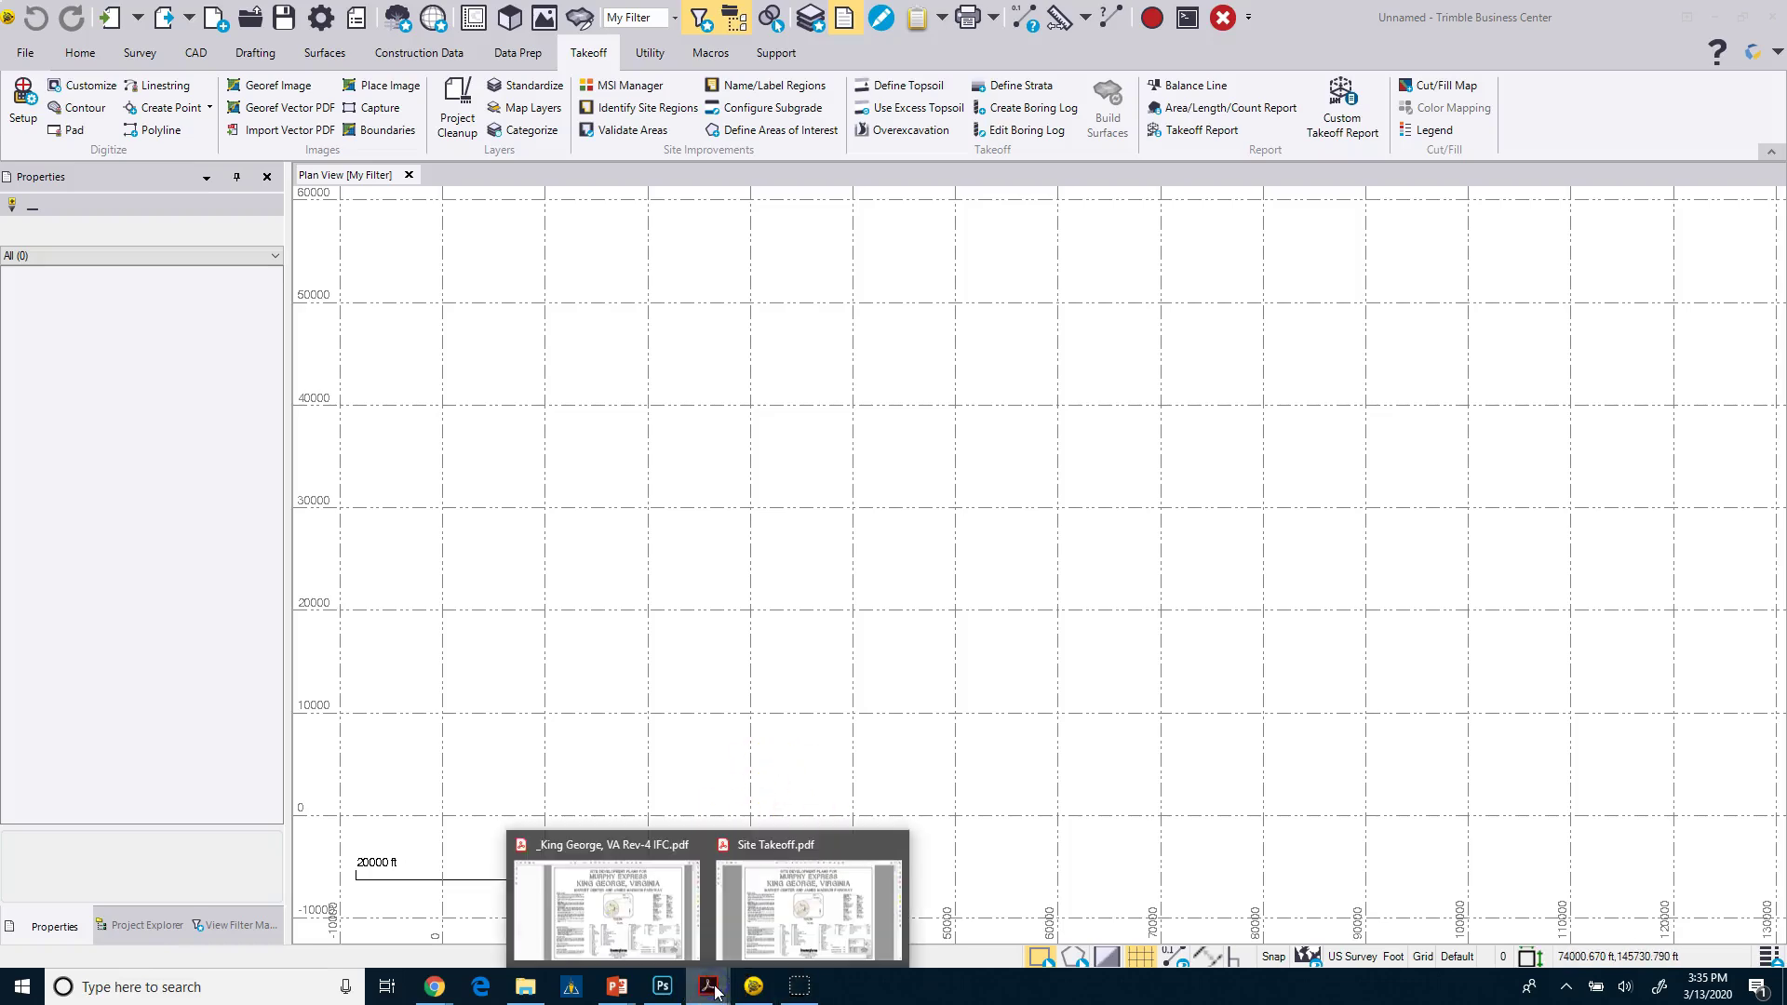
pyautogui.click(740, 861)
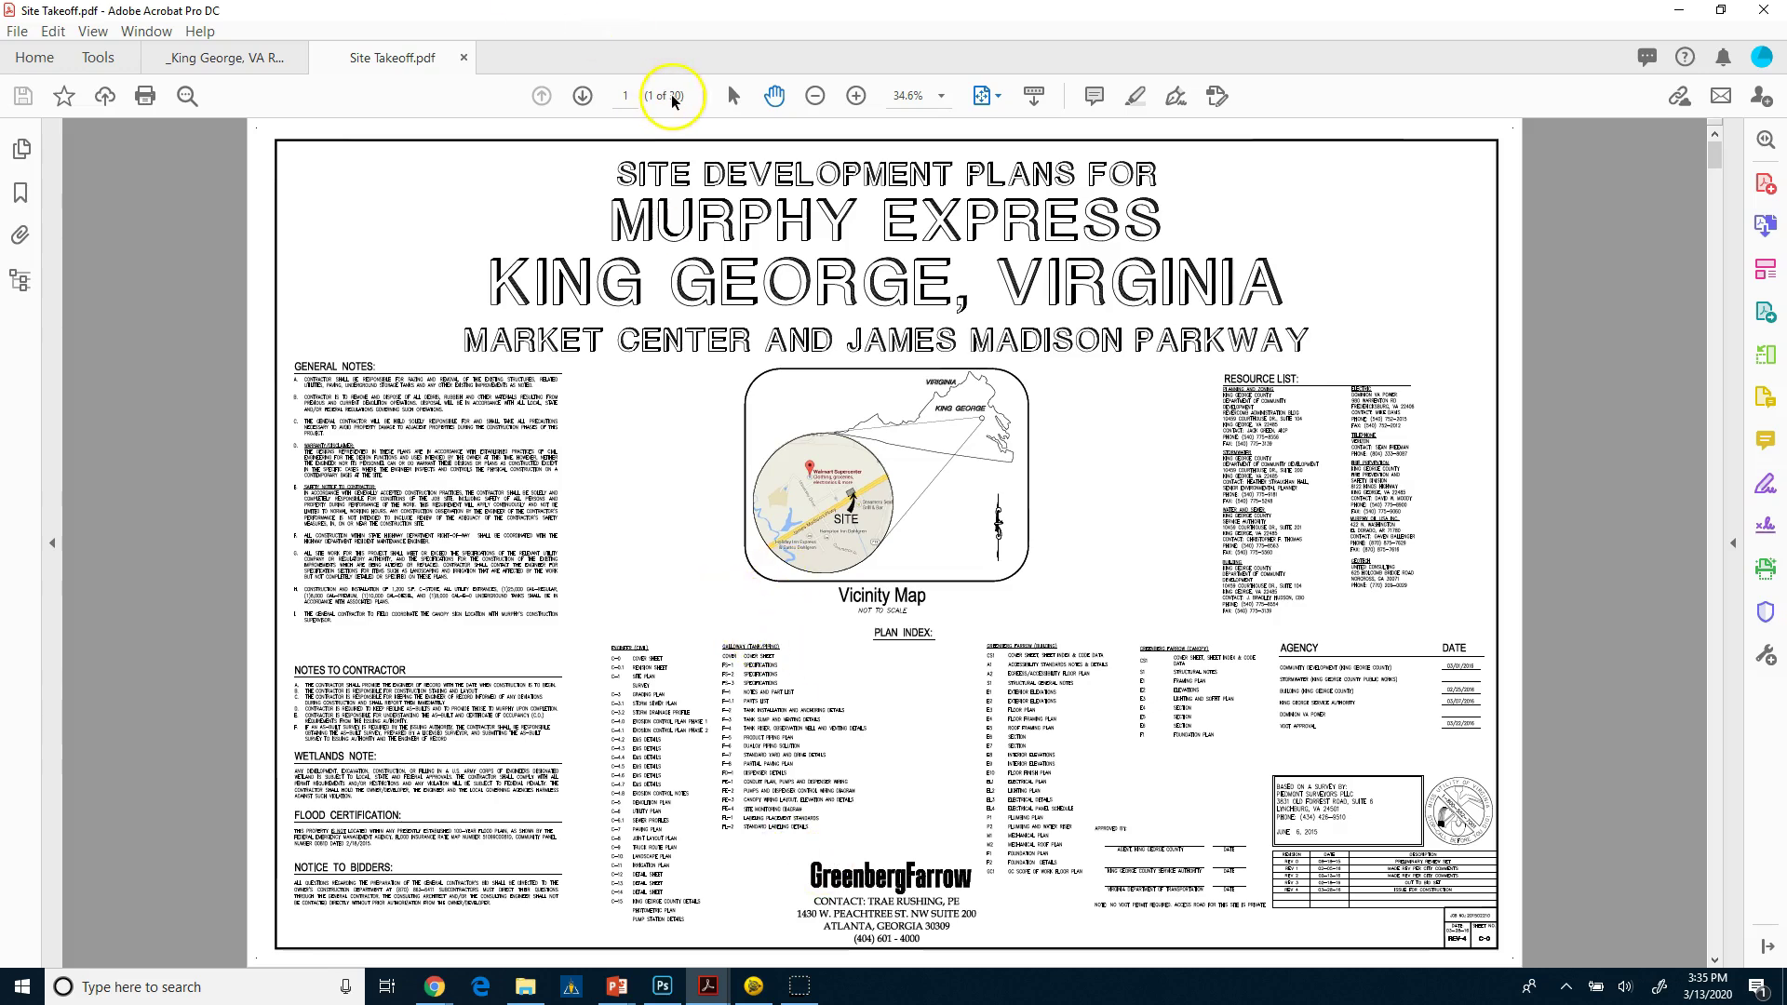
# Step: Scroll to page 3, the C-1 site plan, checking the neighbouring sheets
pyautogui.scroll(-2, 808, 544)
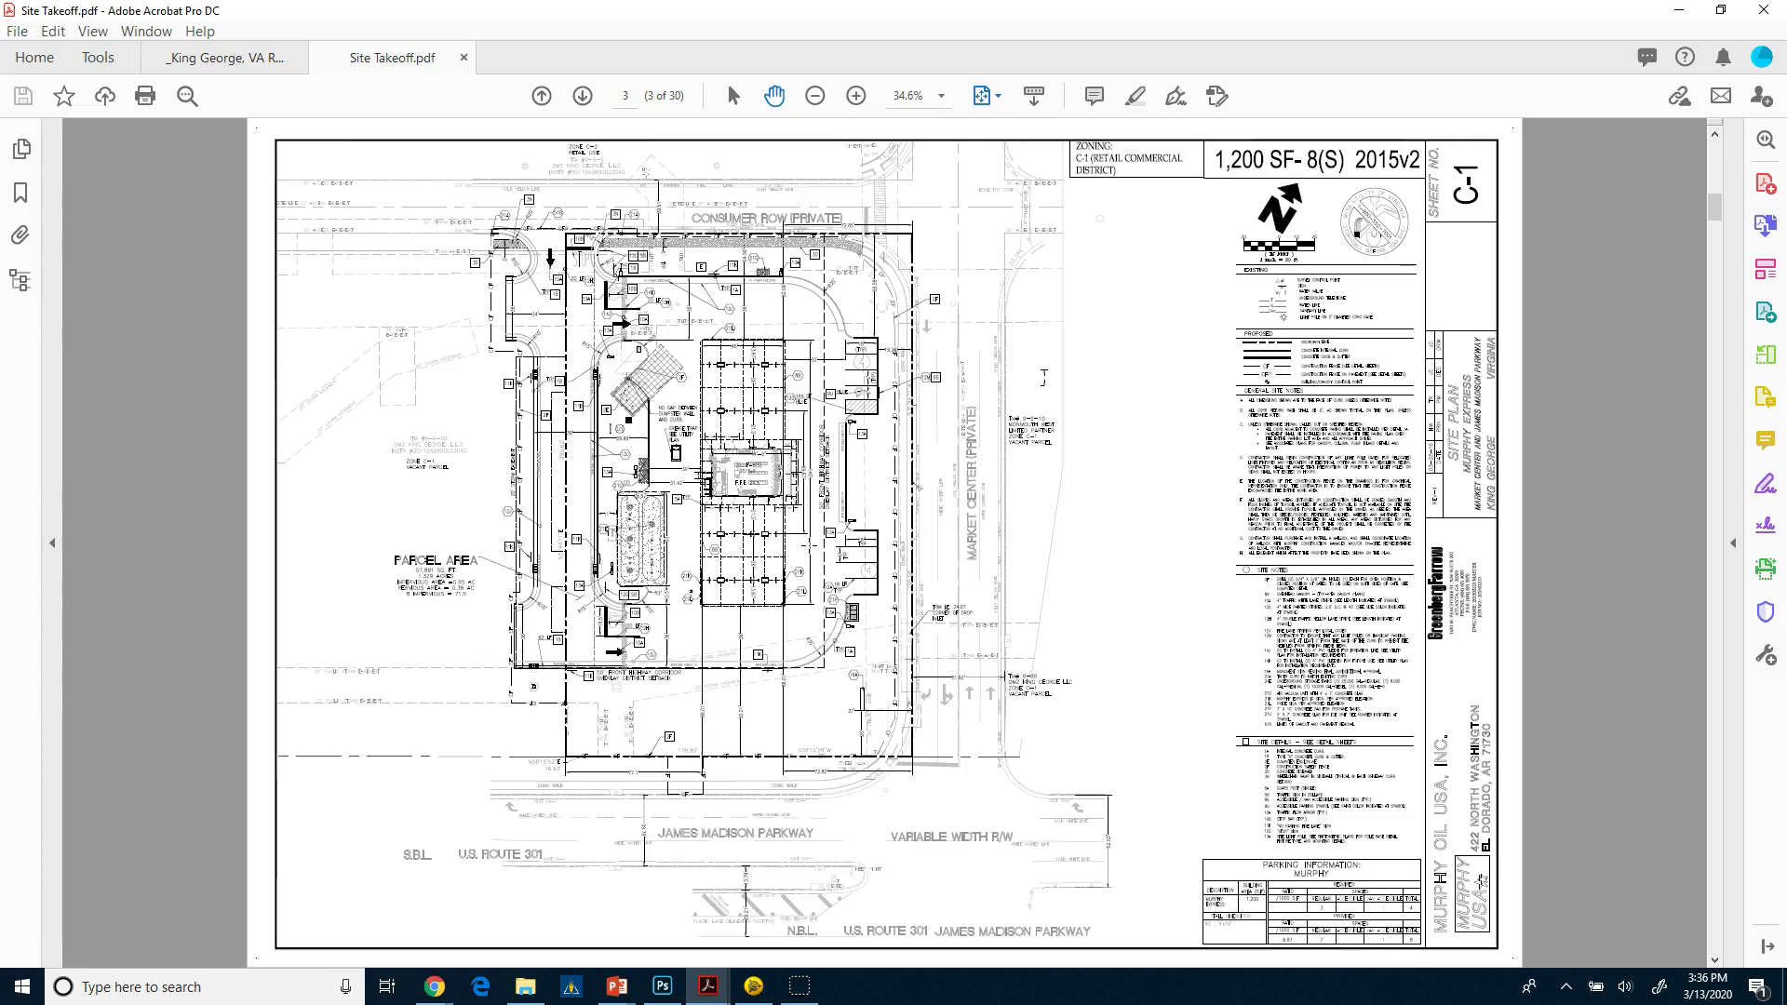
pyautogui.press('pageup')
pyautogui.press('pagedown')
# Step: Scroll through pages 4–8 (survey, grading, drainage sheets) and back to page 3
pyautogui.scroll(-2, 650, 577)
pyautogui.scroll(-2, 649, 577)
pyautogui.scroll(-4, 649, 576)
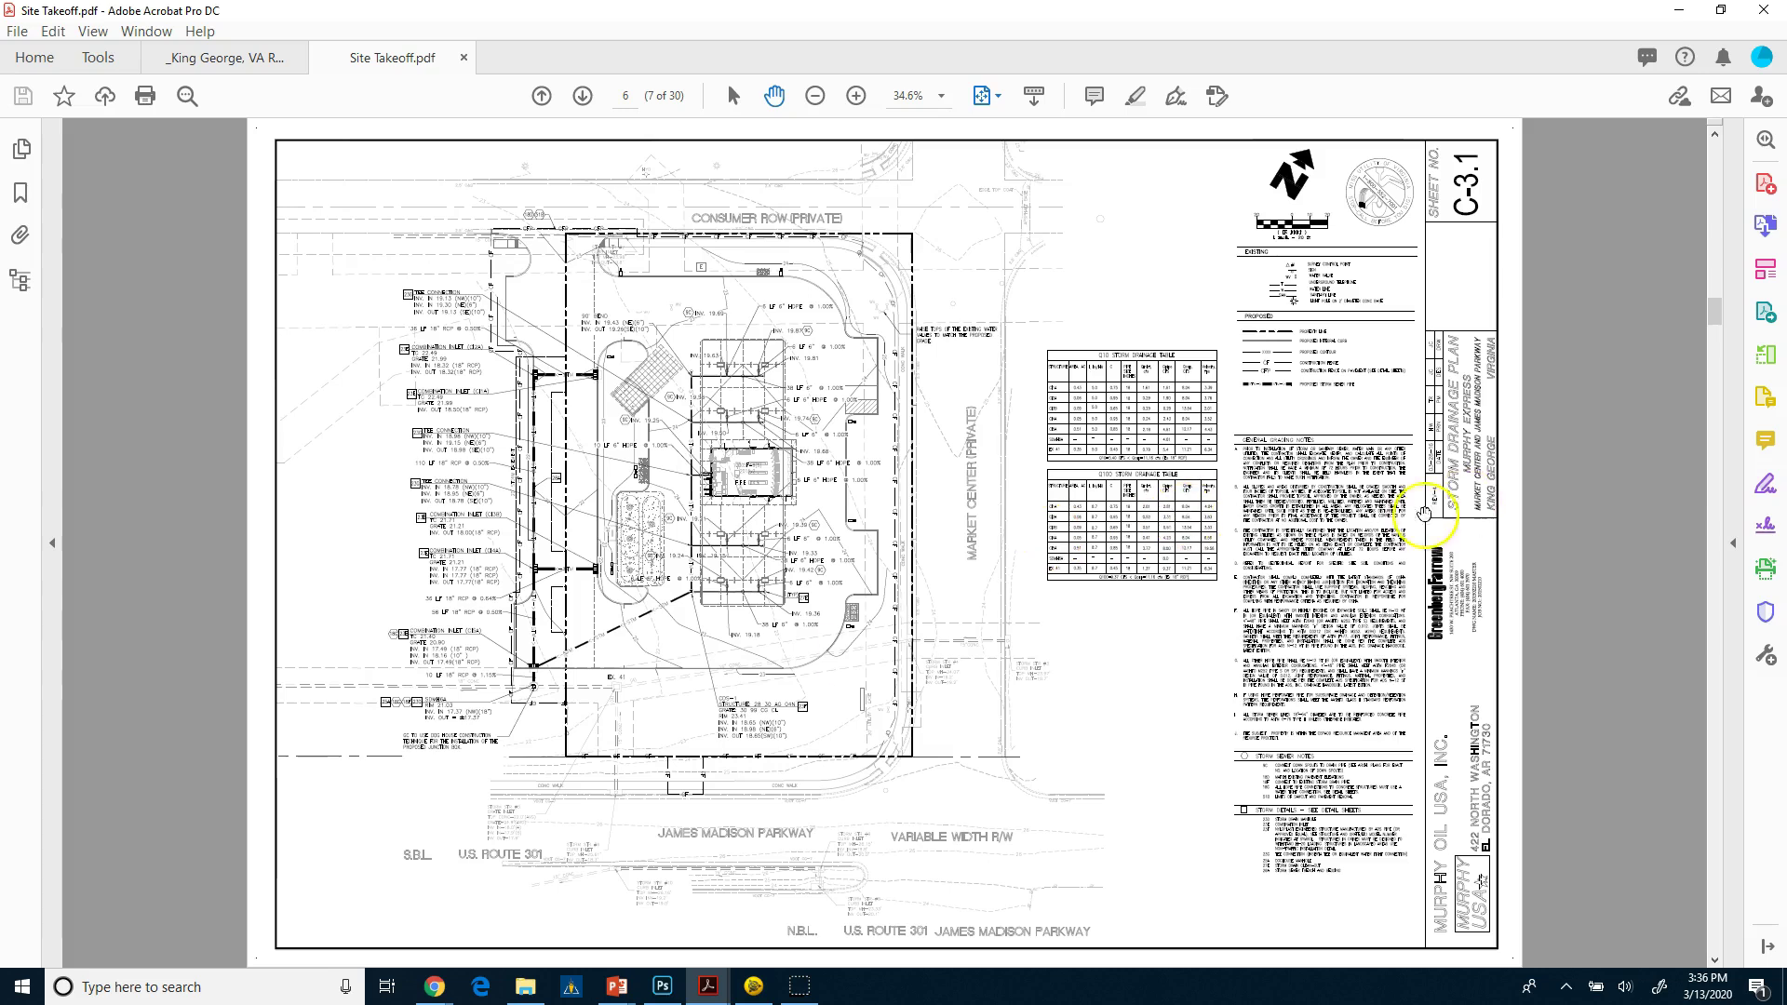
pyautogui.scroll(-2, 837, 766)
pyautogui.scroll(4, 844, 654)
pyautogui.scroll(2, 843, 654)
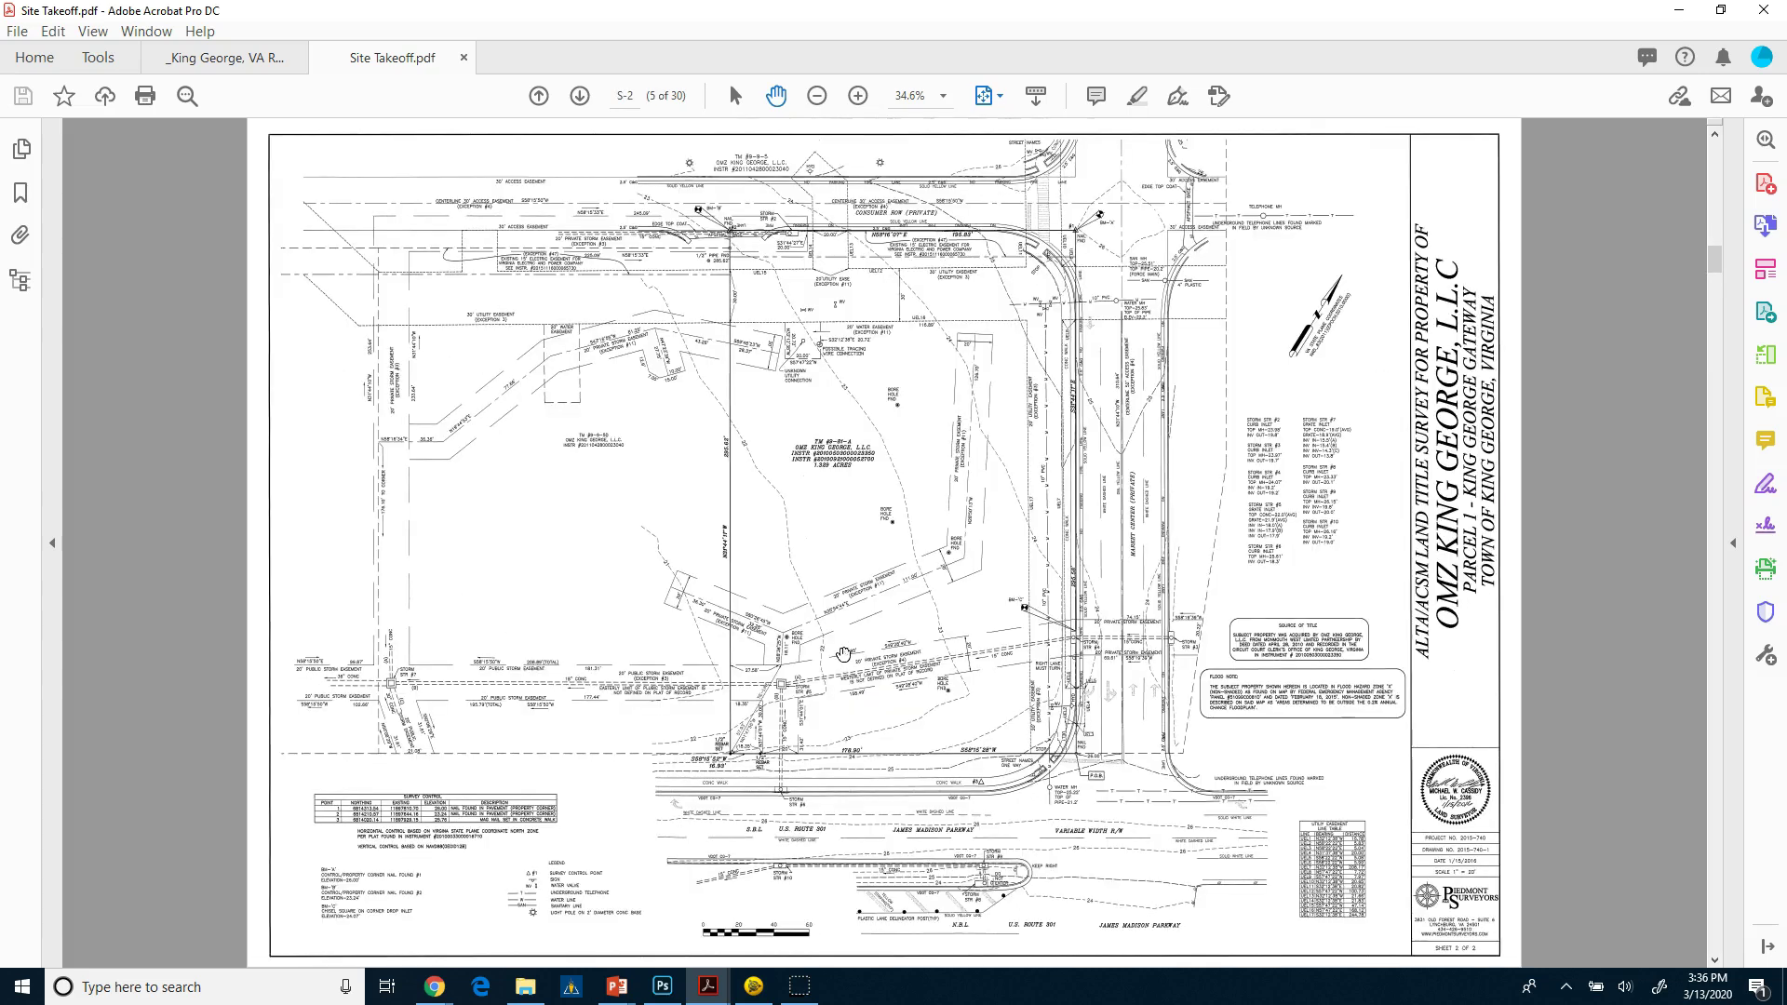
pyautogui.scroll(-2, 843, 655)
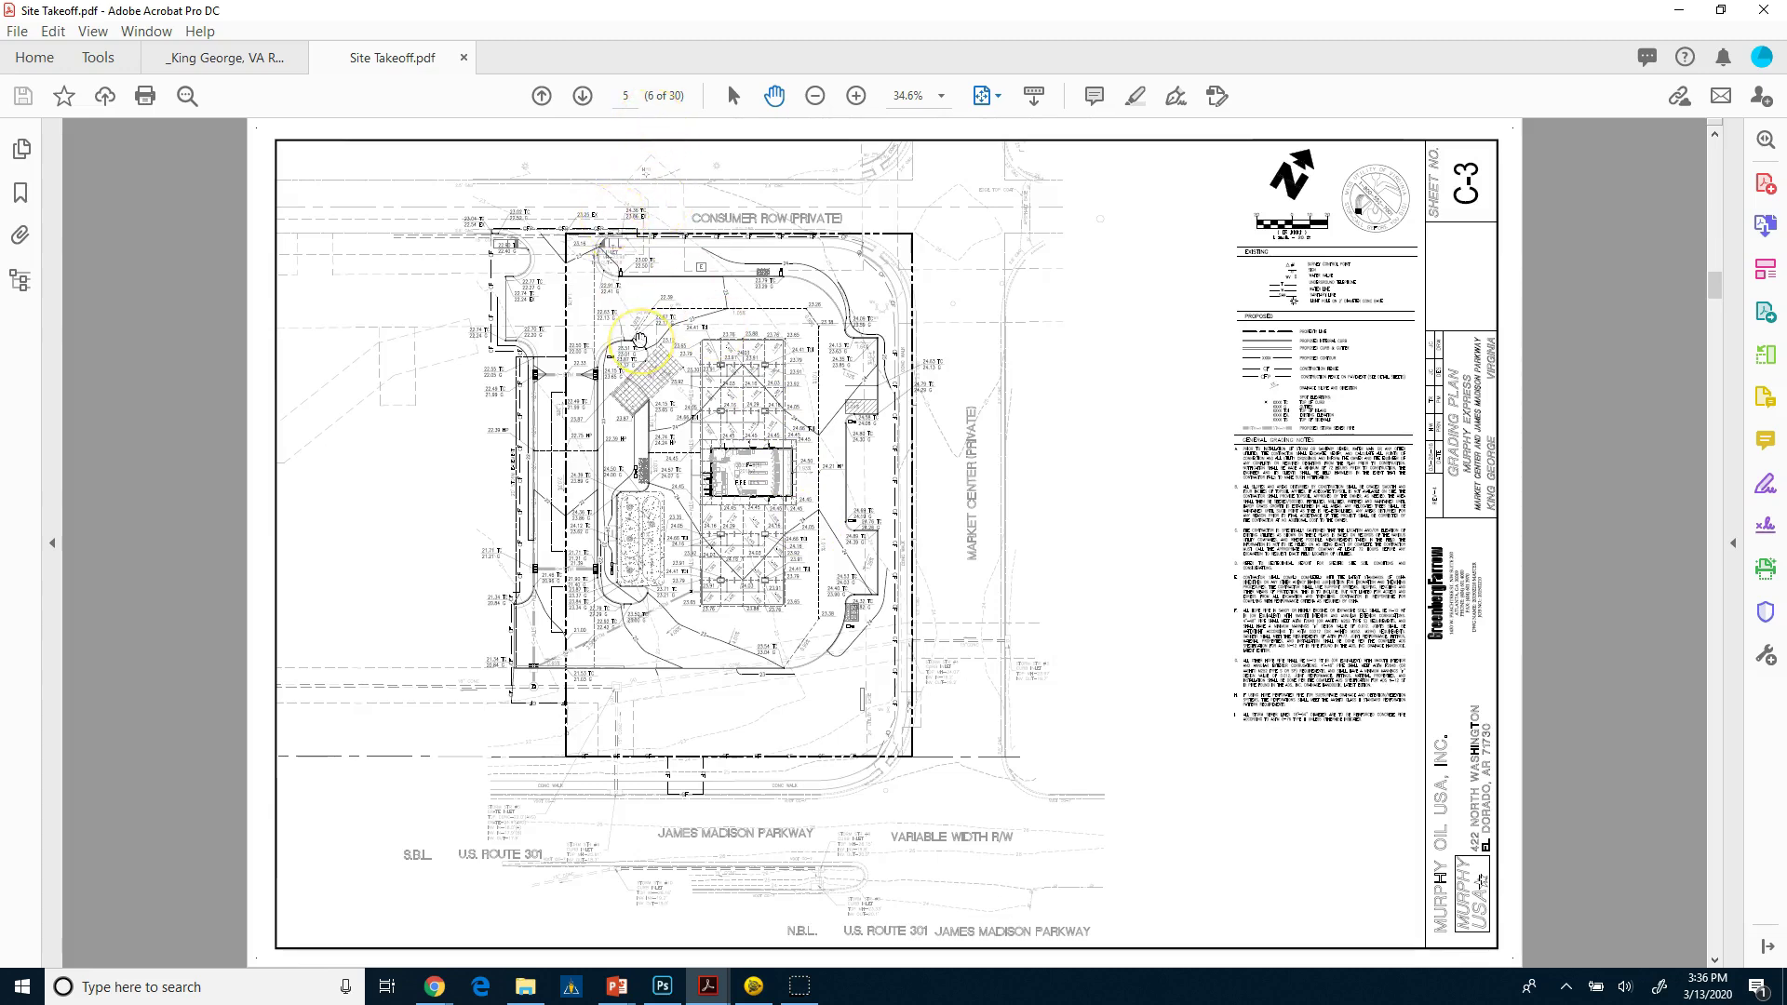
pyautogui.scroll(3, 640, 339)
pyautogui.scroll(1, 640, 346)
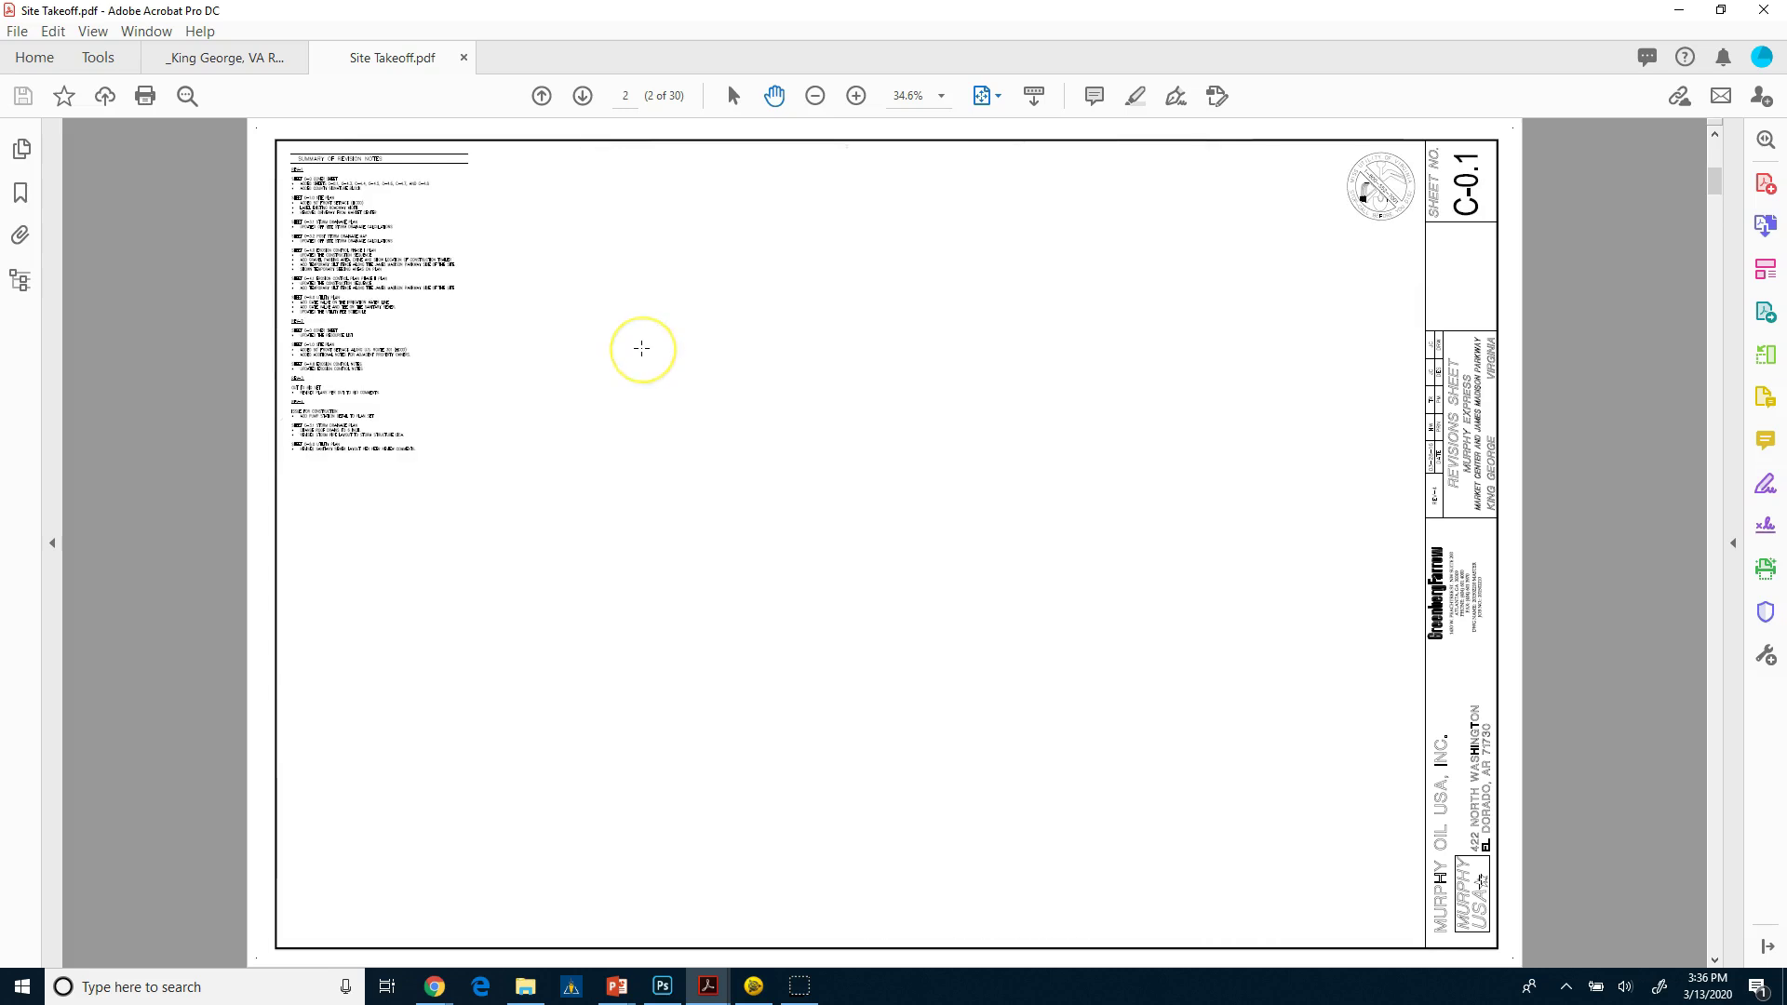
pyautogui.scroll(-1, 639, 348)
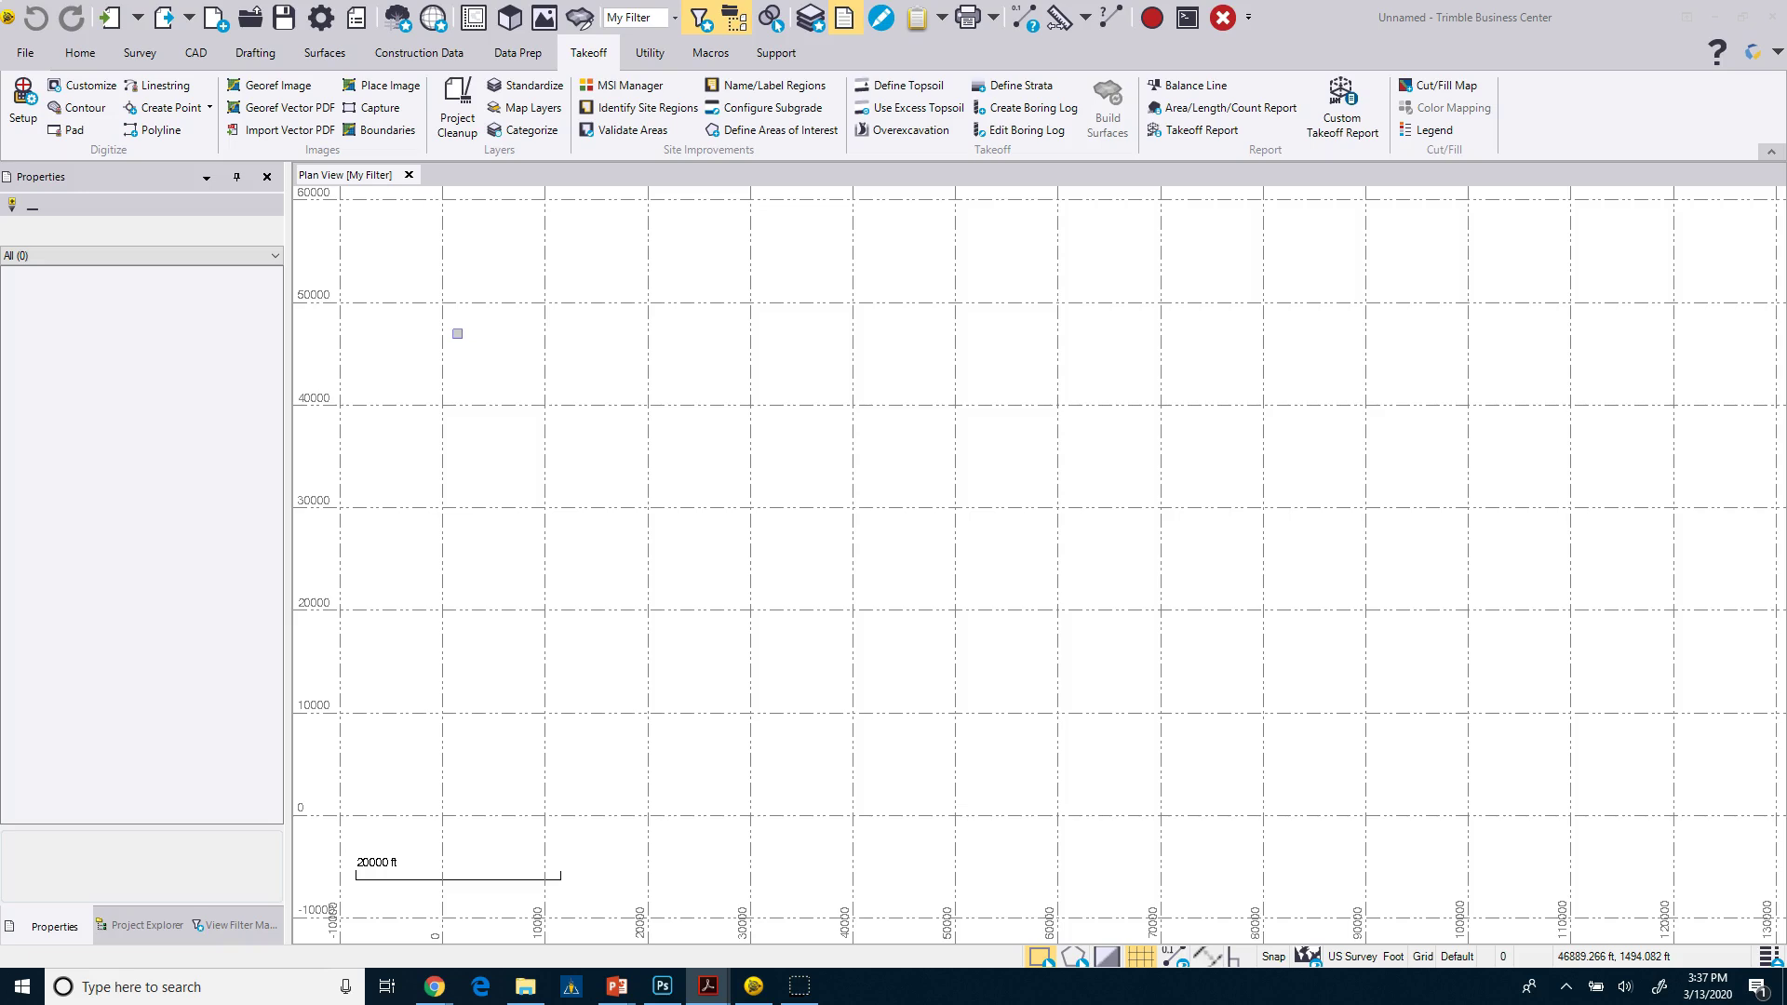
# Step: Open the Import pane listing the PDF files in the PlanReading101 folder
pyautogui.click(623, 400)
pyautogui.click(112, 17)
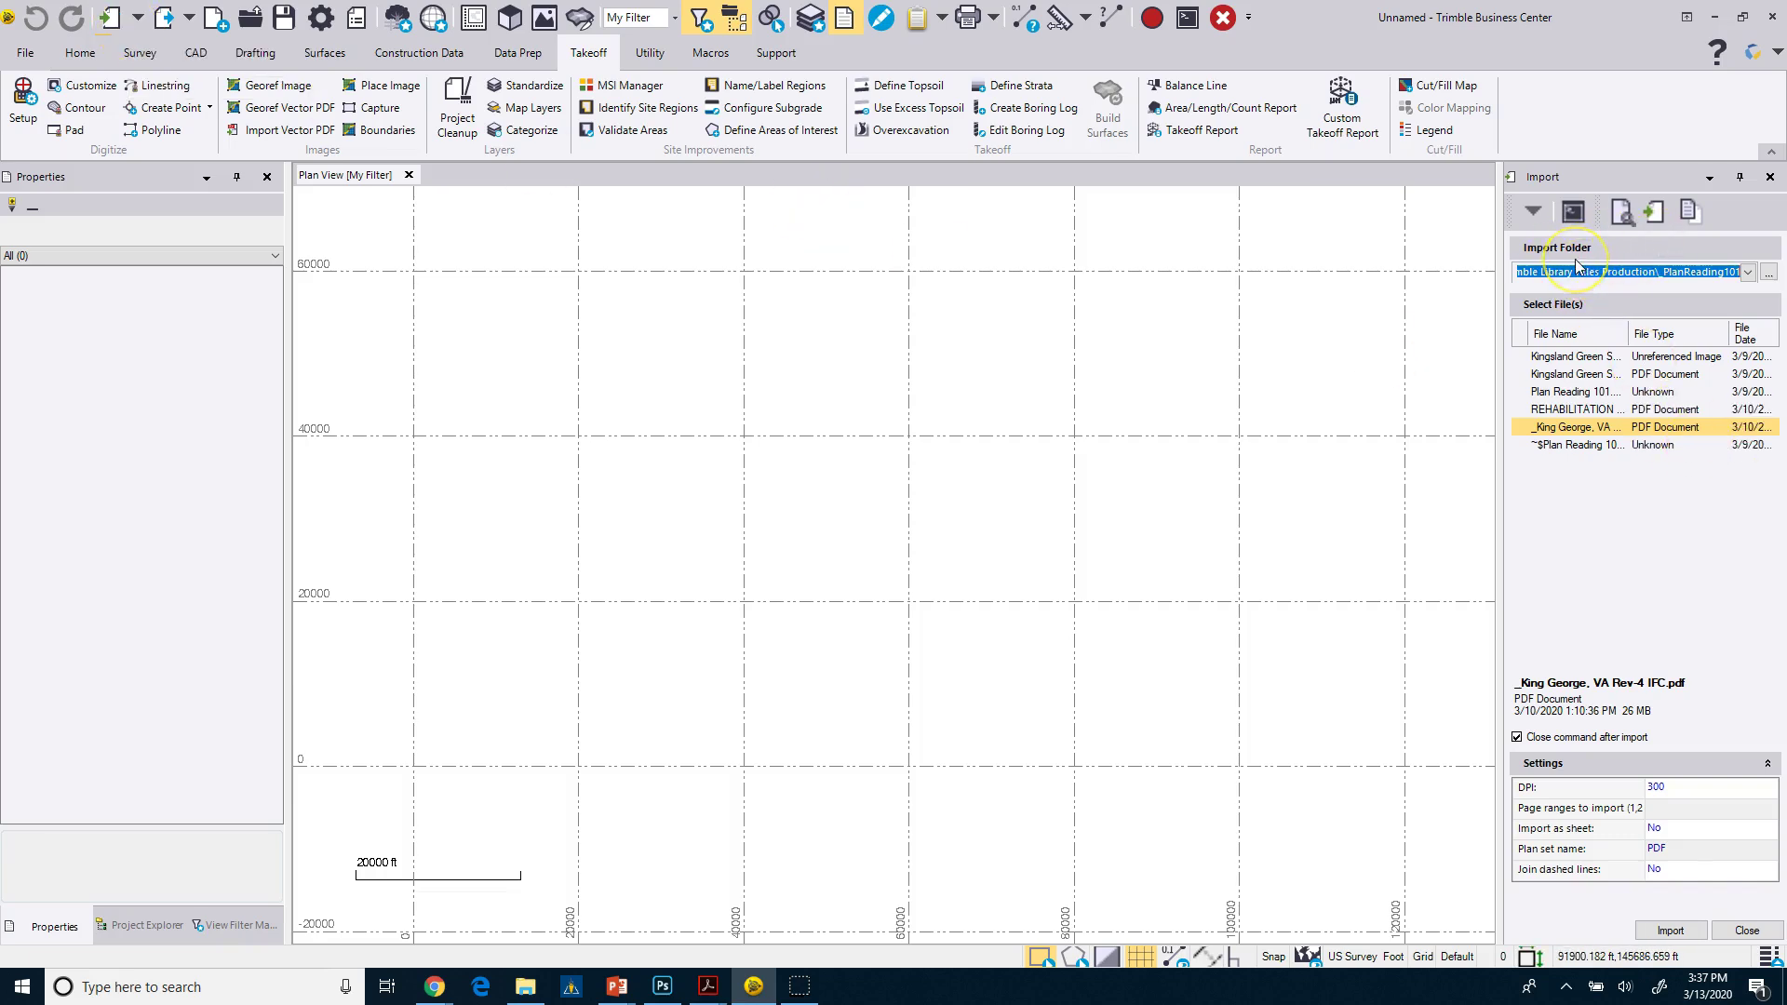
pyautogui.moveTo(1564, 269); pyautogui.dragTo(1550, 323)
# Step: Set the import folder to Trimble Library Titles Production > 2020-TBC Site Takeoff
pyautogui.click(1769, 272)
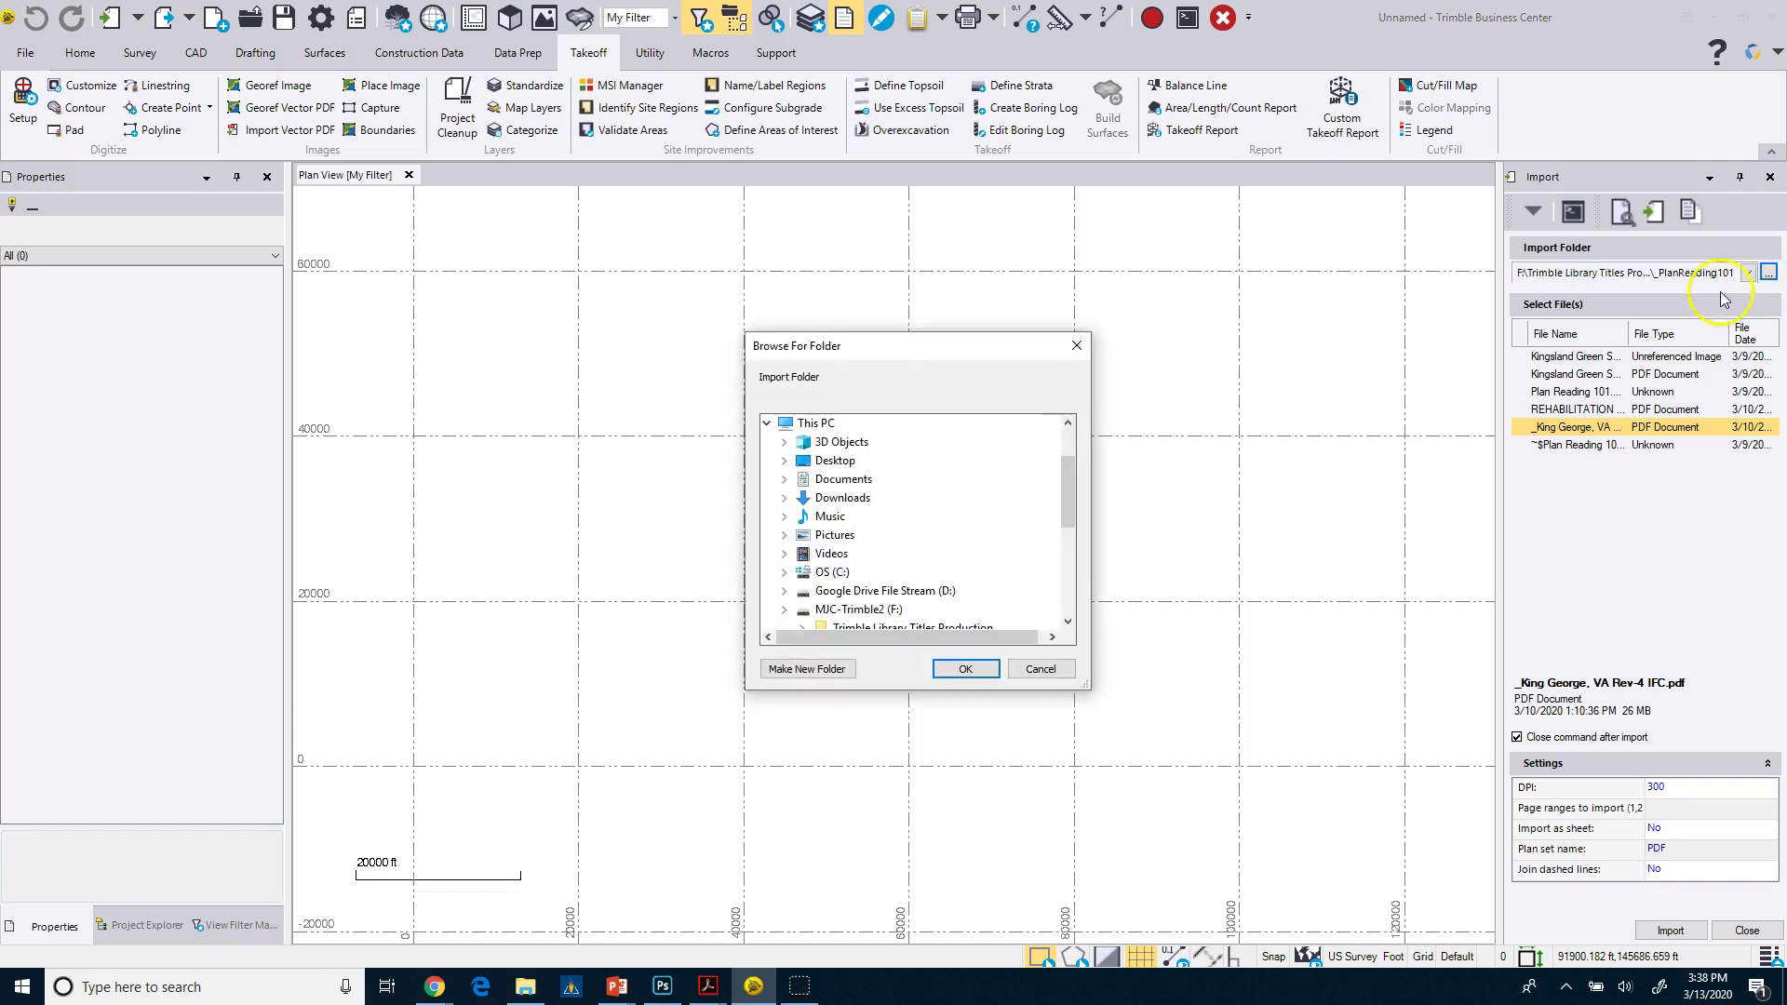
pyautogui.moveTo(1064, 482); pyautogui.dragTo(1059, 510)
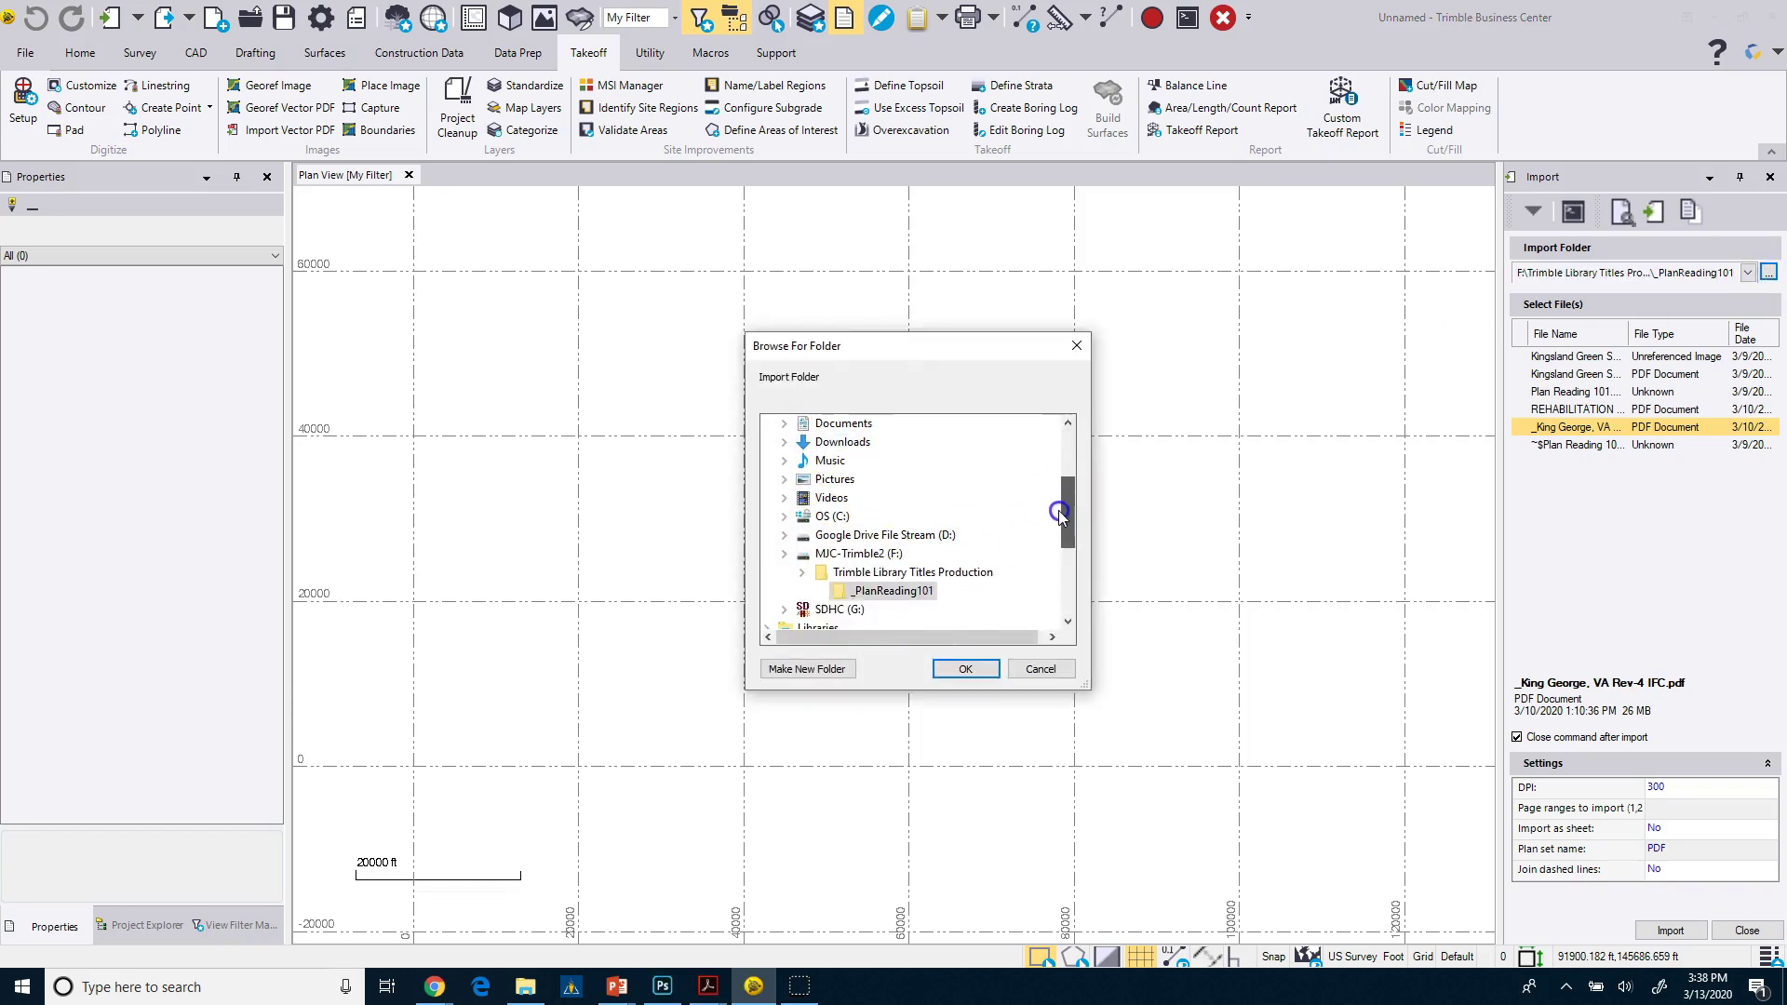
pyautogui.click(882, 574)
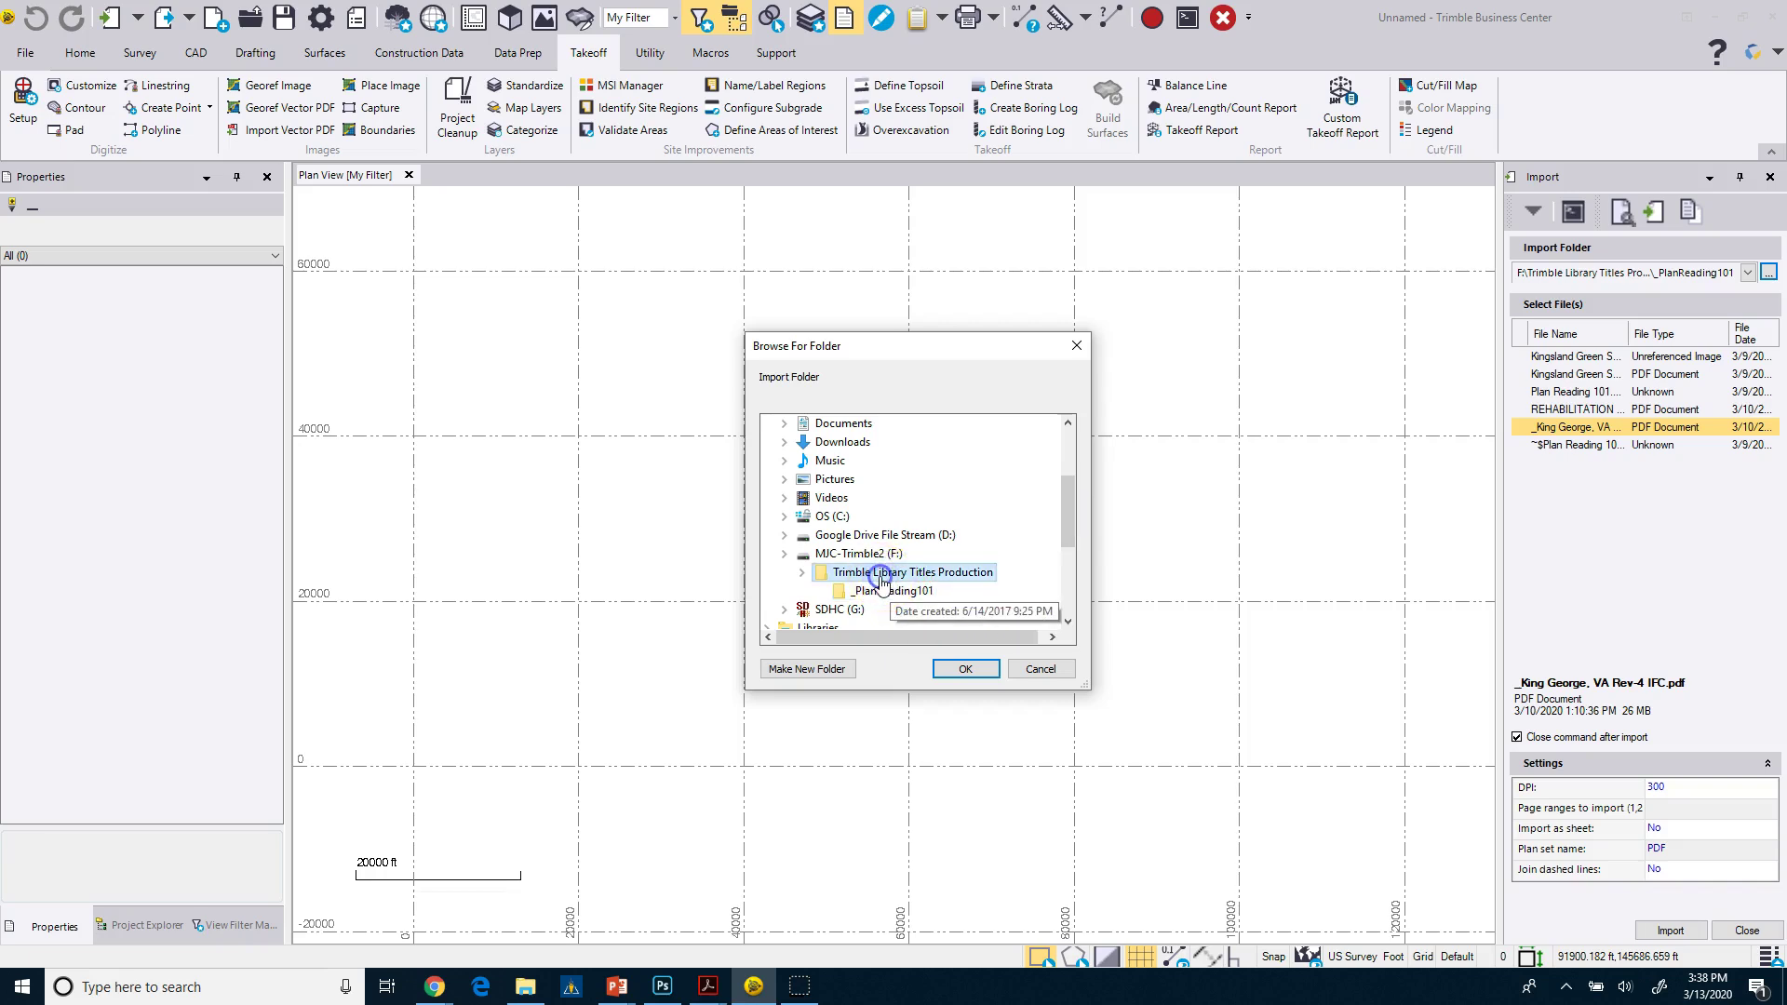
pyautogui.moveTo(1066, 495); pyautogui.dragTo(1063, 528)
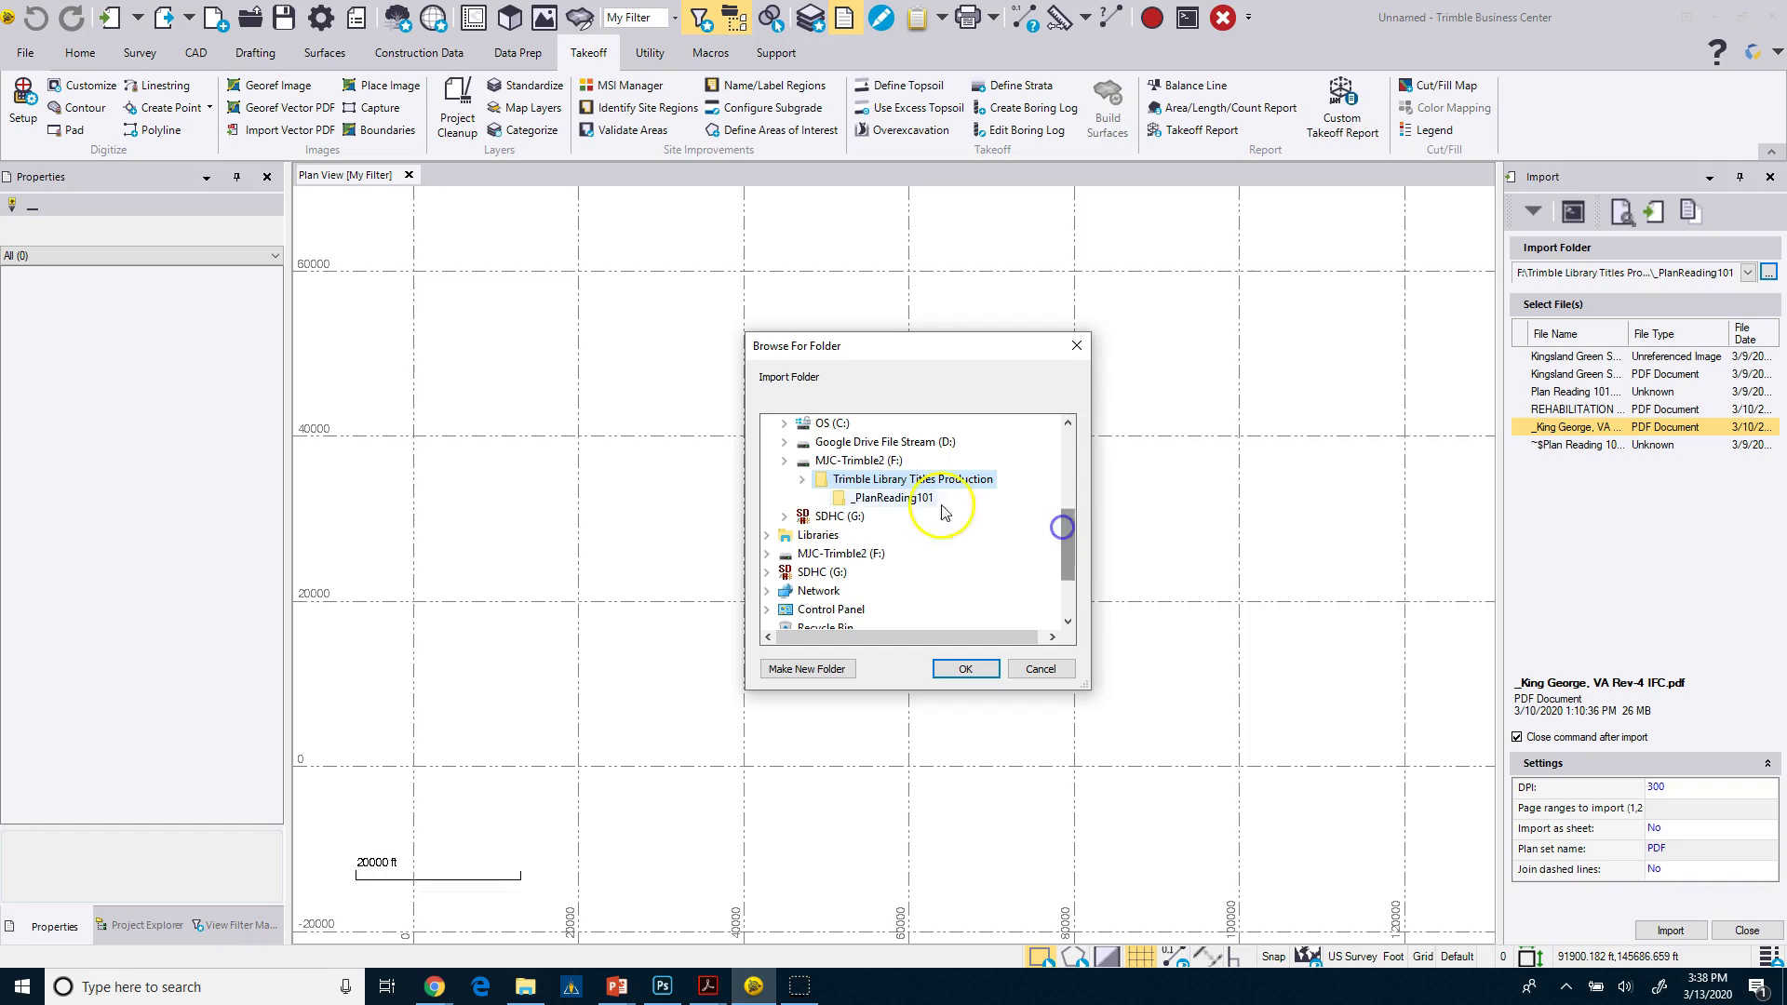
pyautogui.click(799, 480)
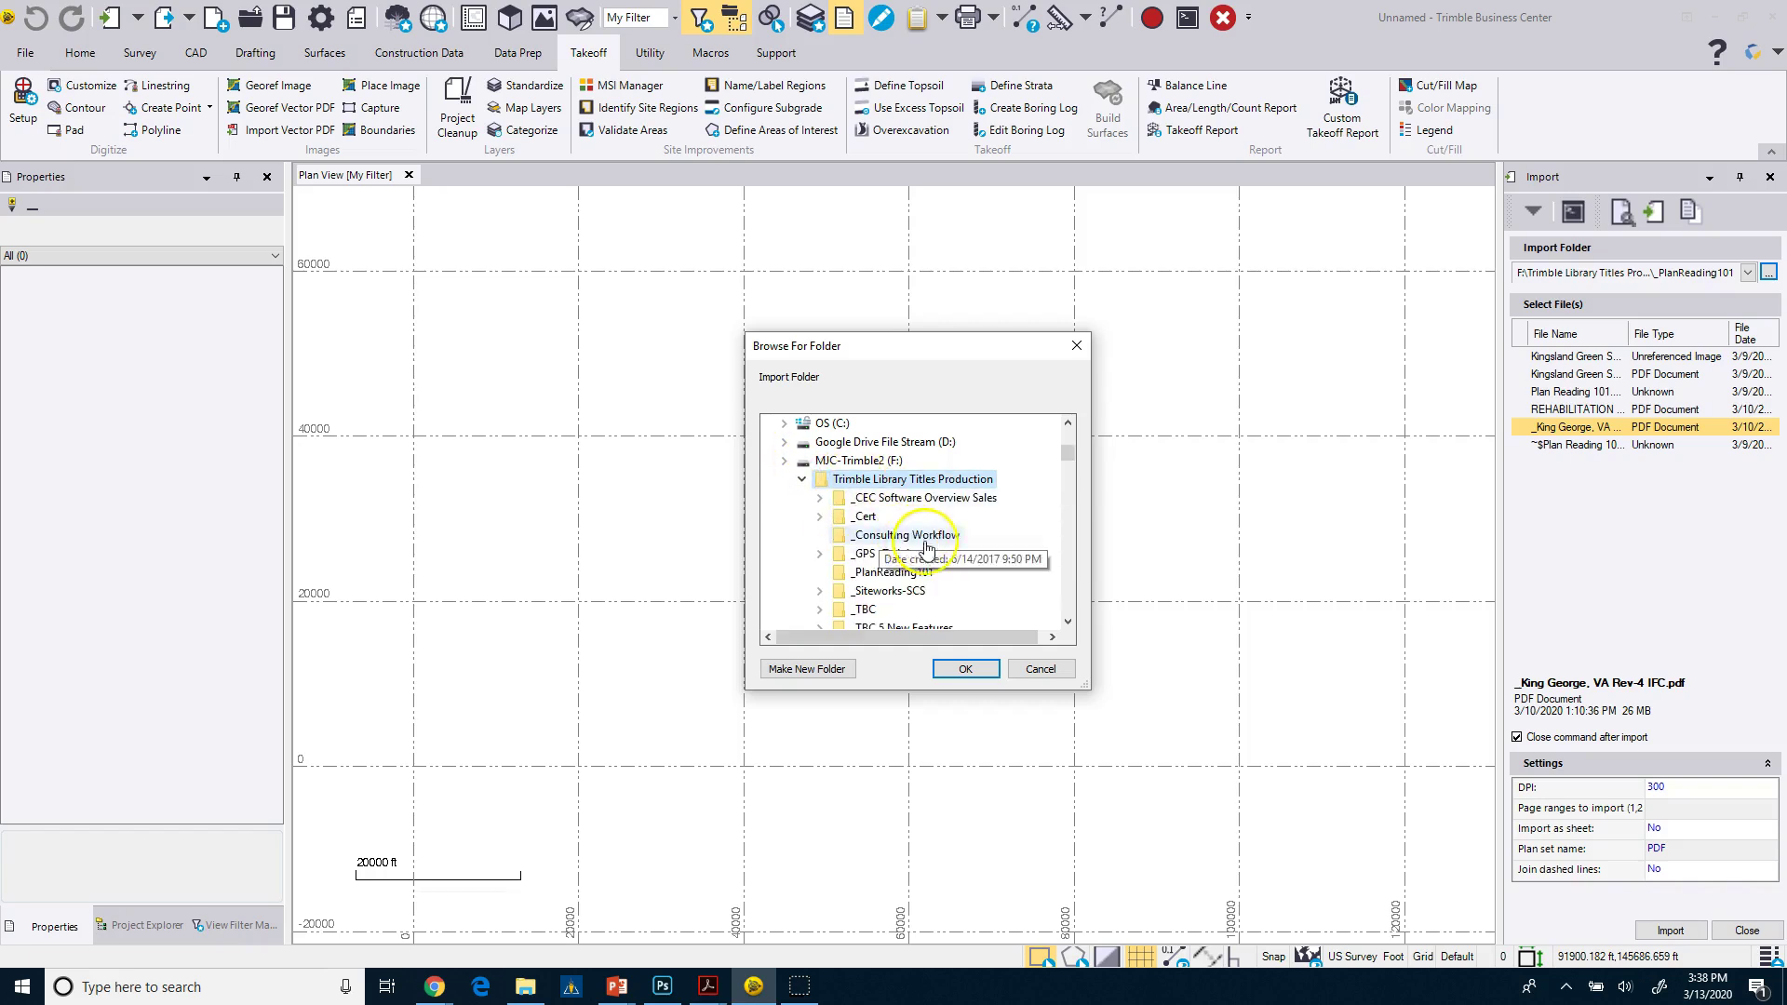
pyautogui.scroll(-5, 958, 557)
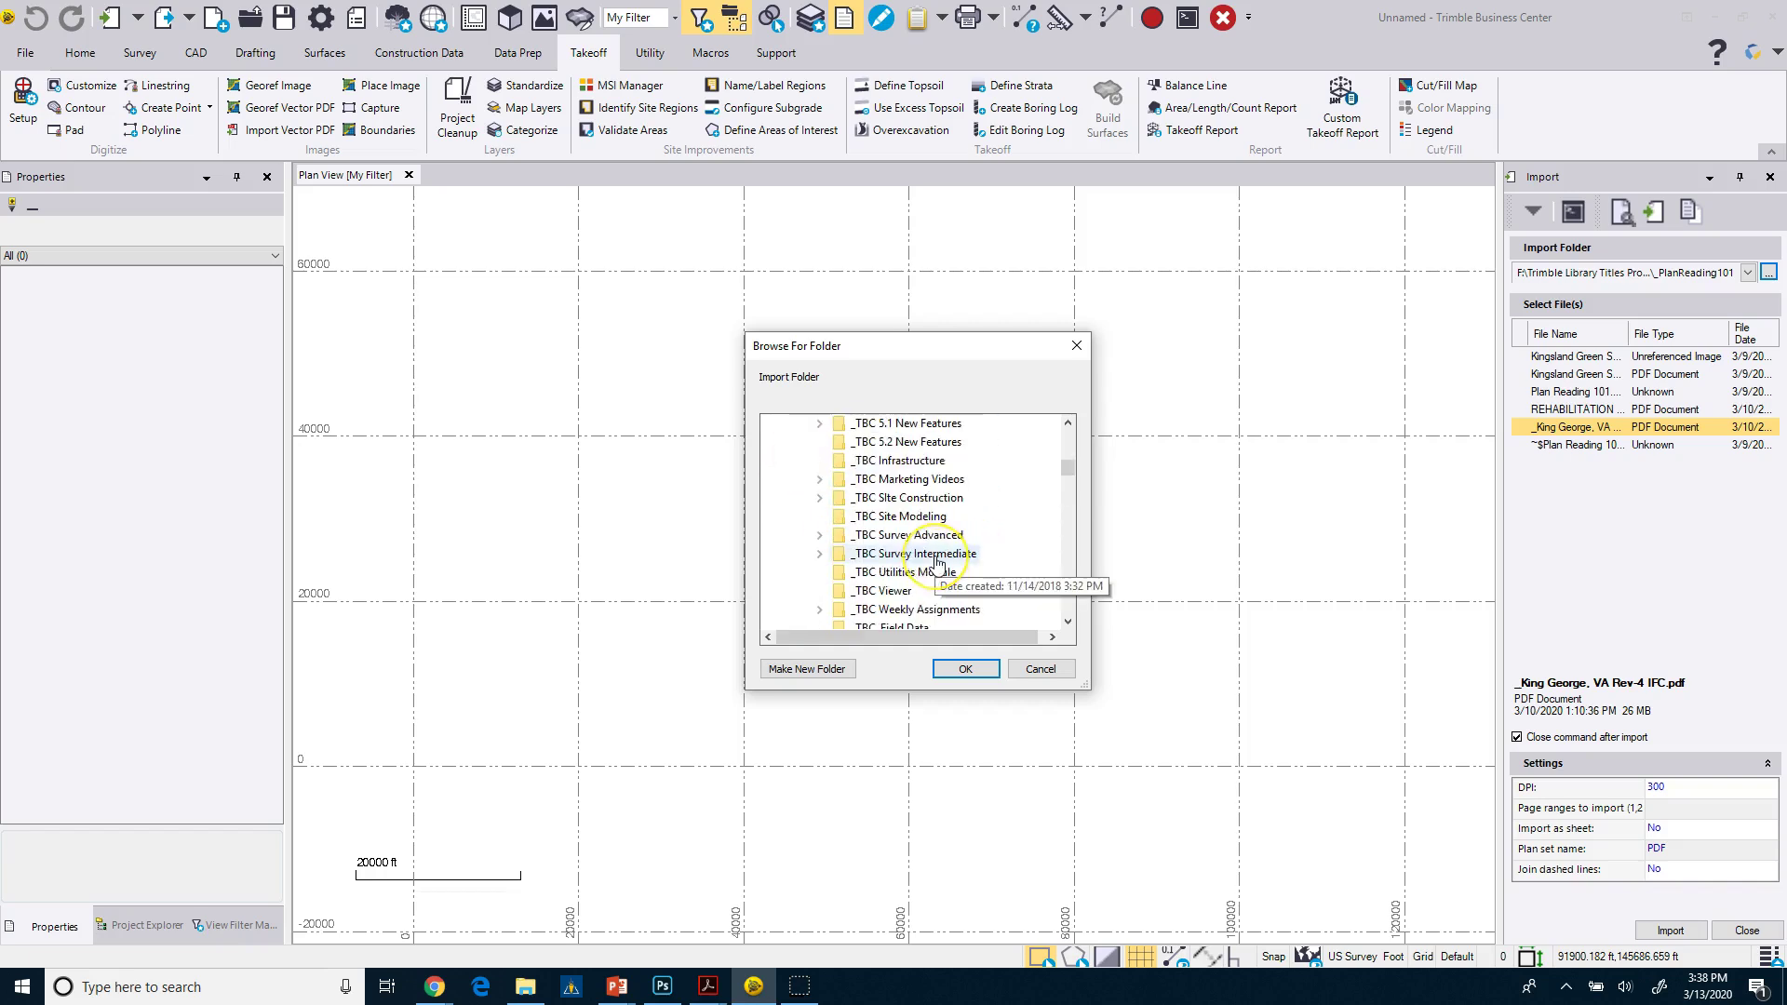
pyautogui.scroll(-2, 937, 562)
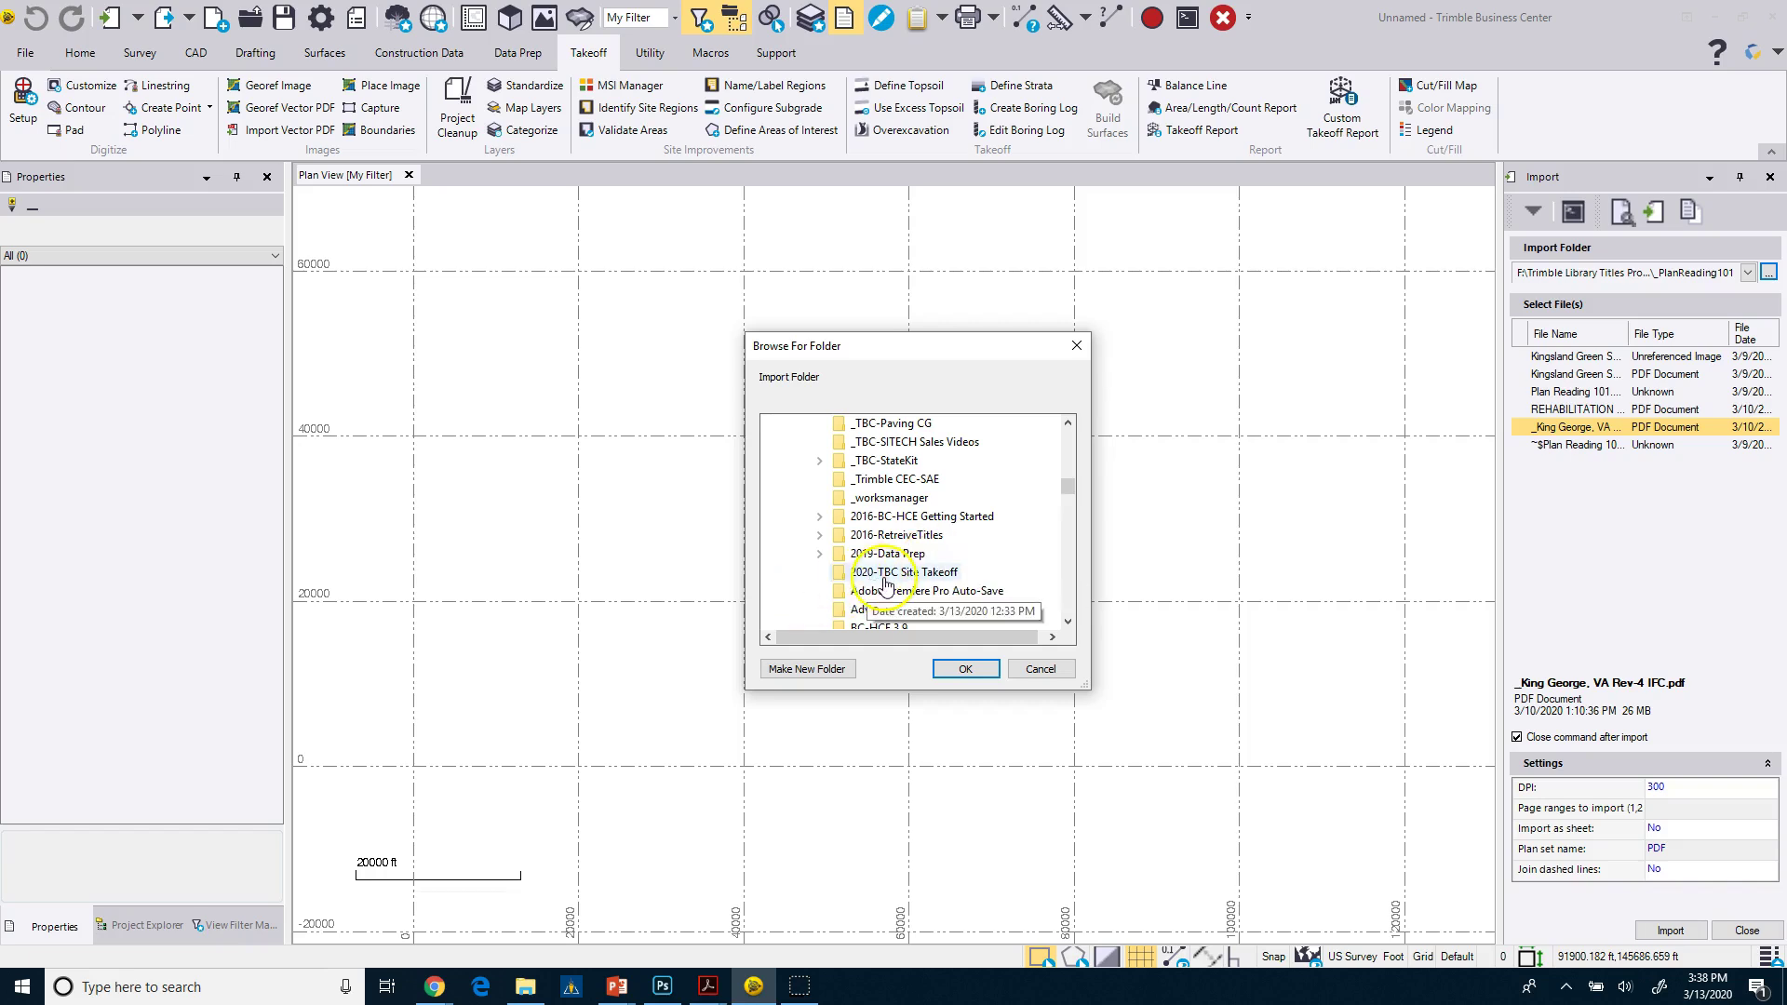
pyautogui.click(854, 576)
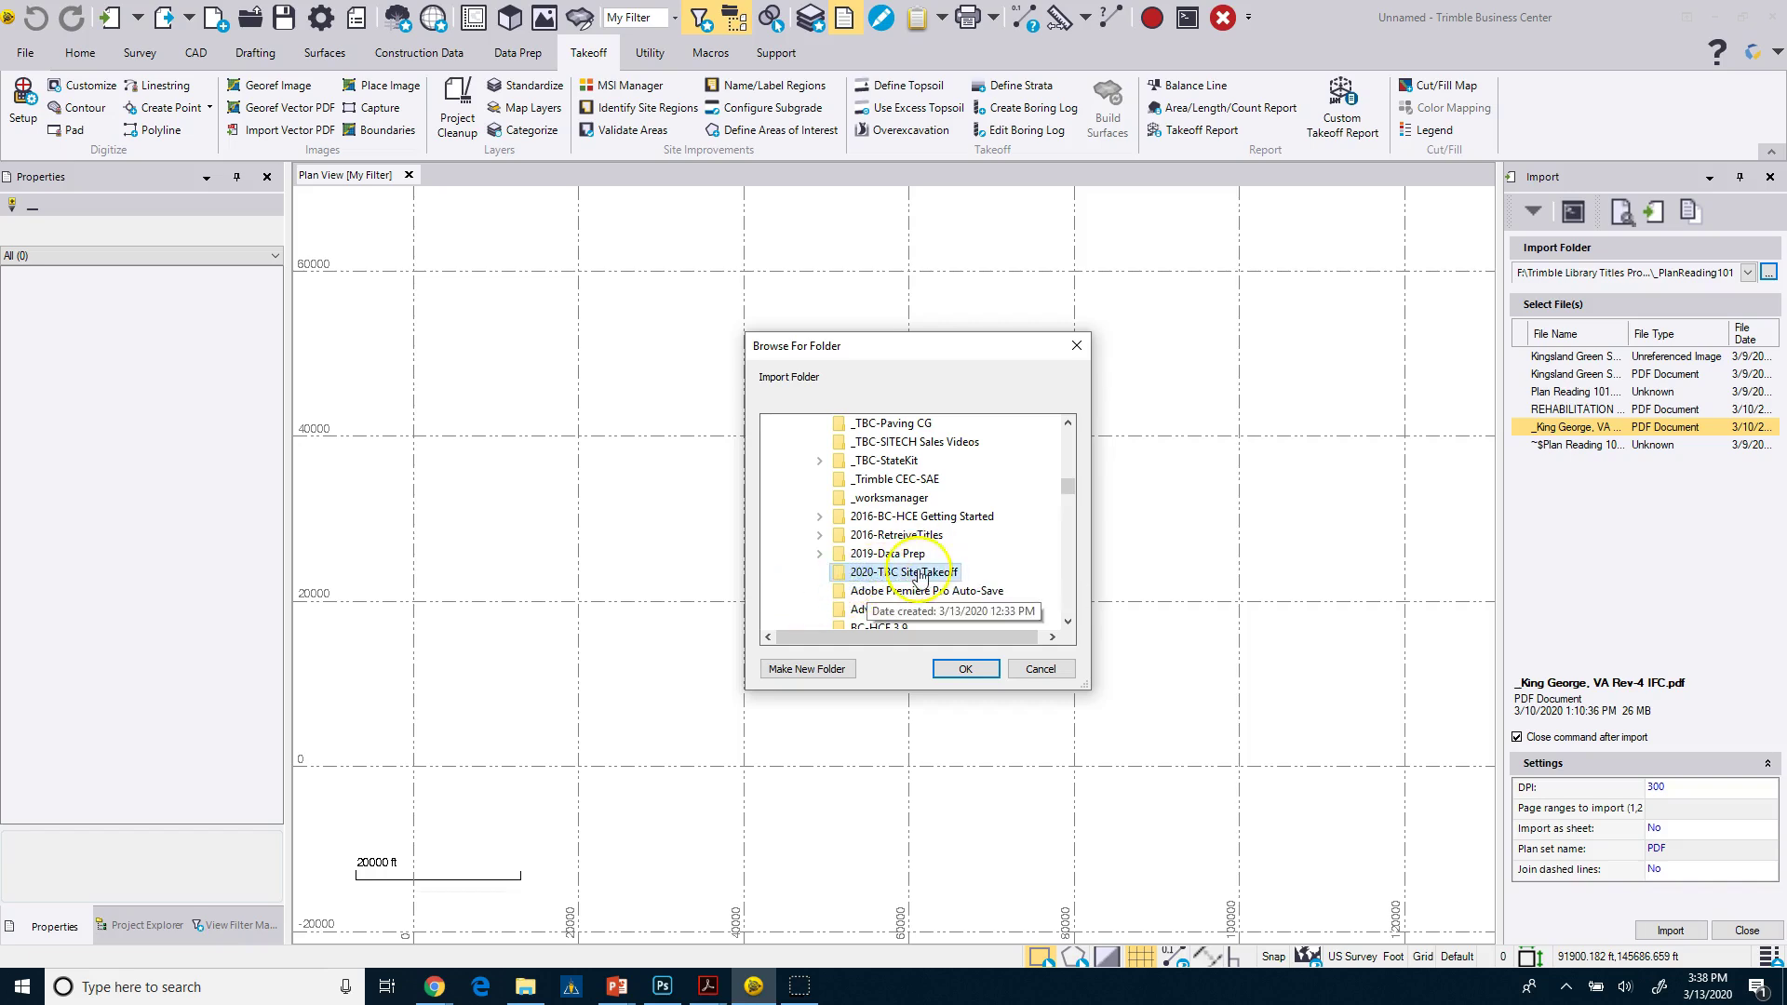
pyautogui.click(959, 668)
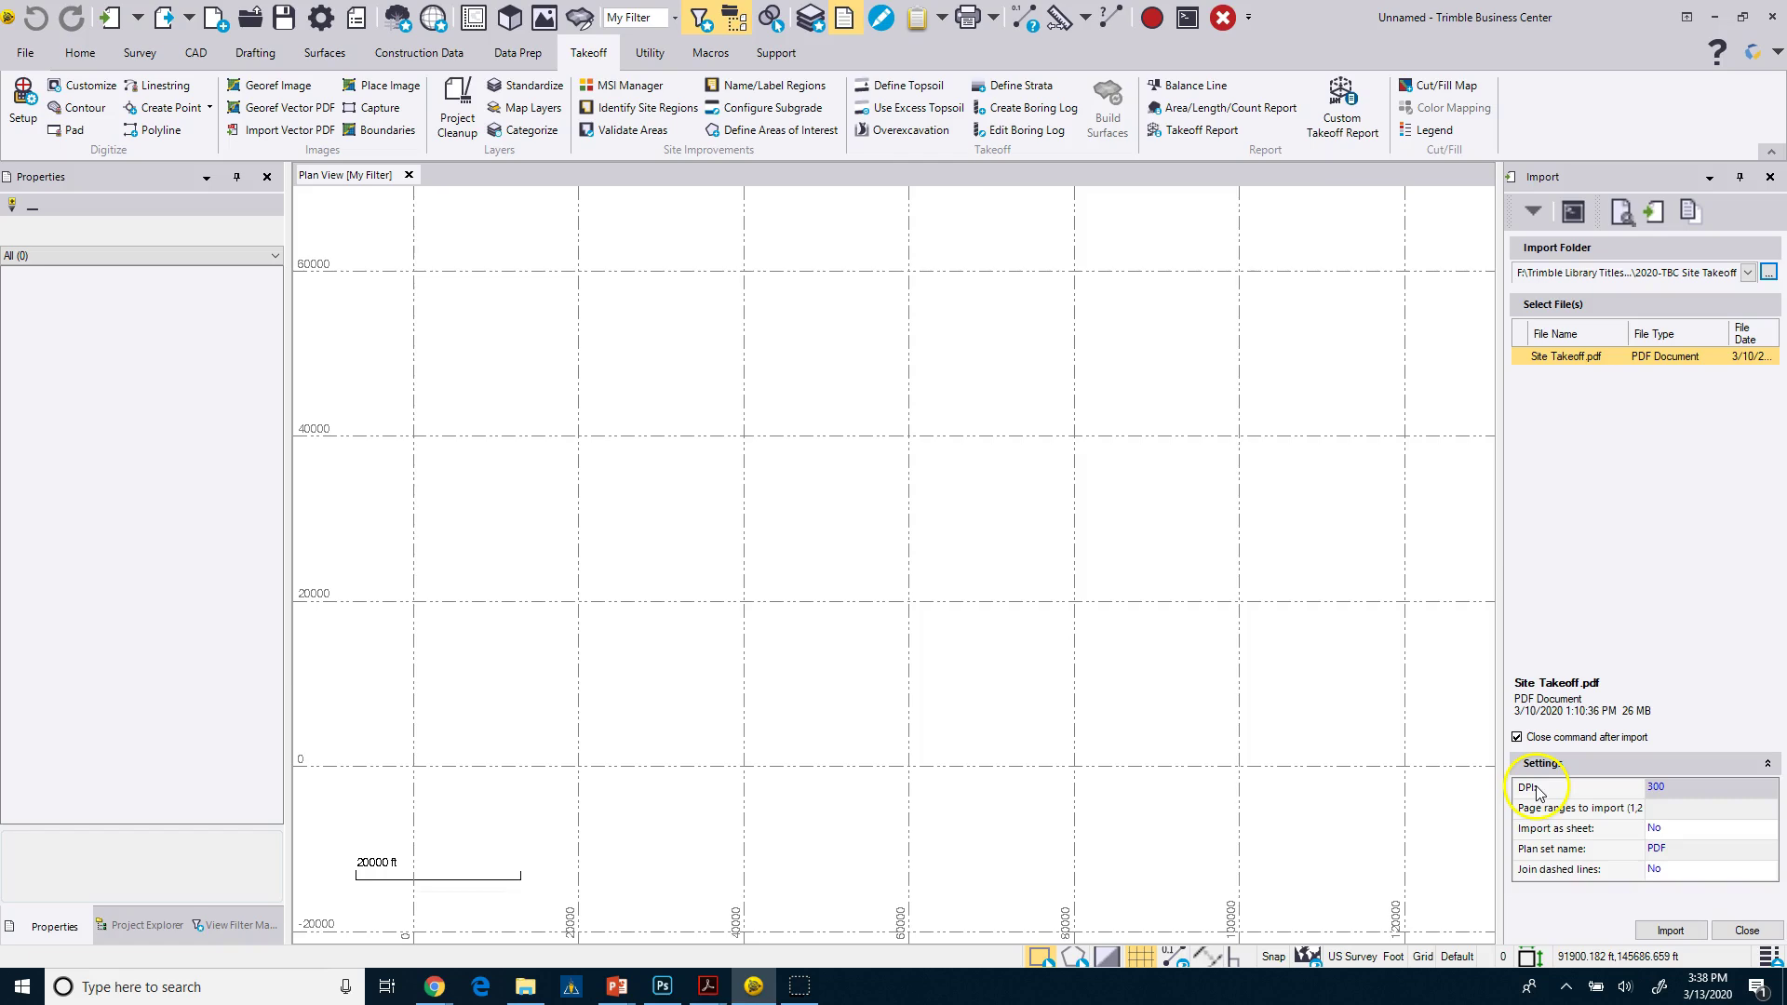
# Step: Import with DPI 300, page range 3, plan set name SITE- and Join dashed lines Yes
pyautogui.click(1690, 789)
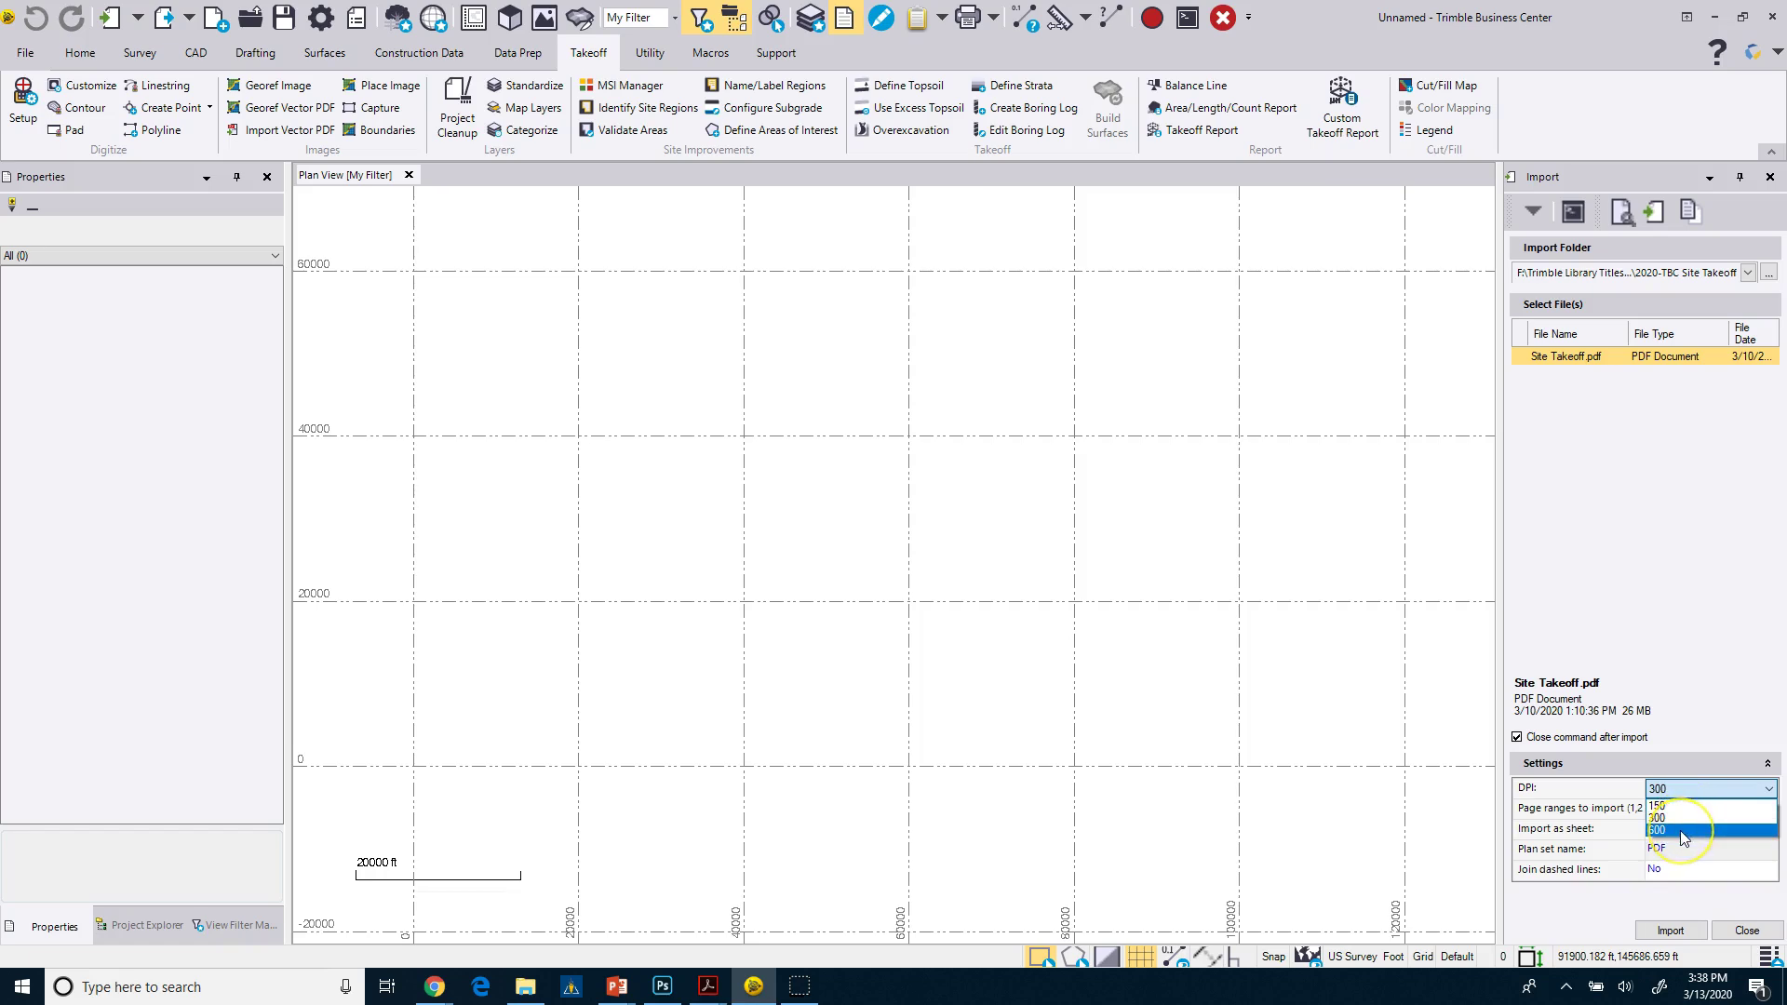
pyautogui.press('Escape')
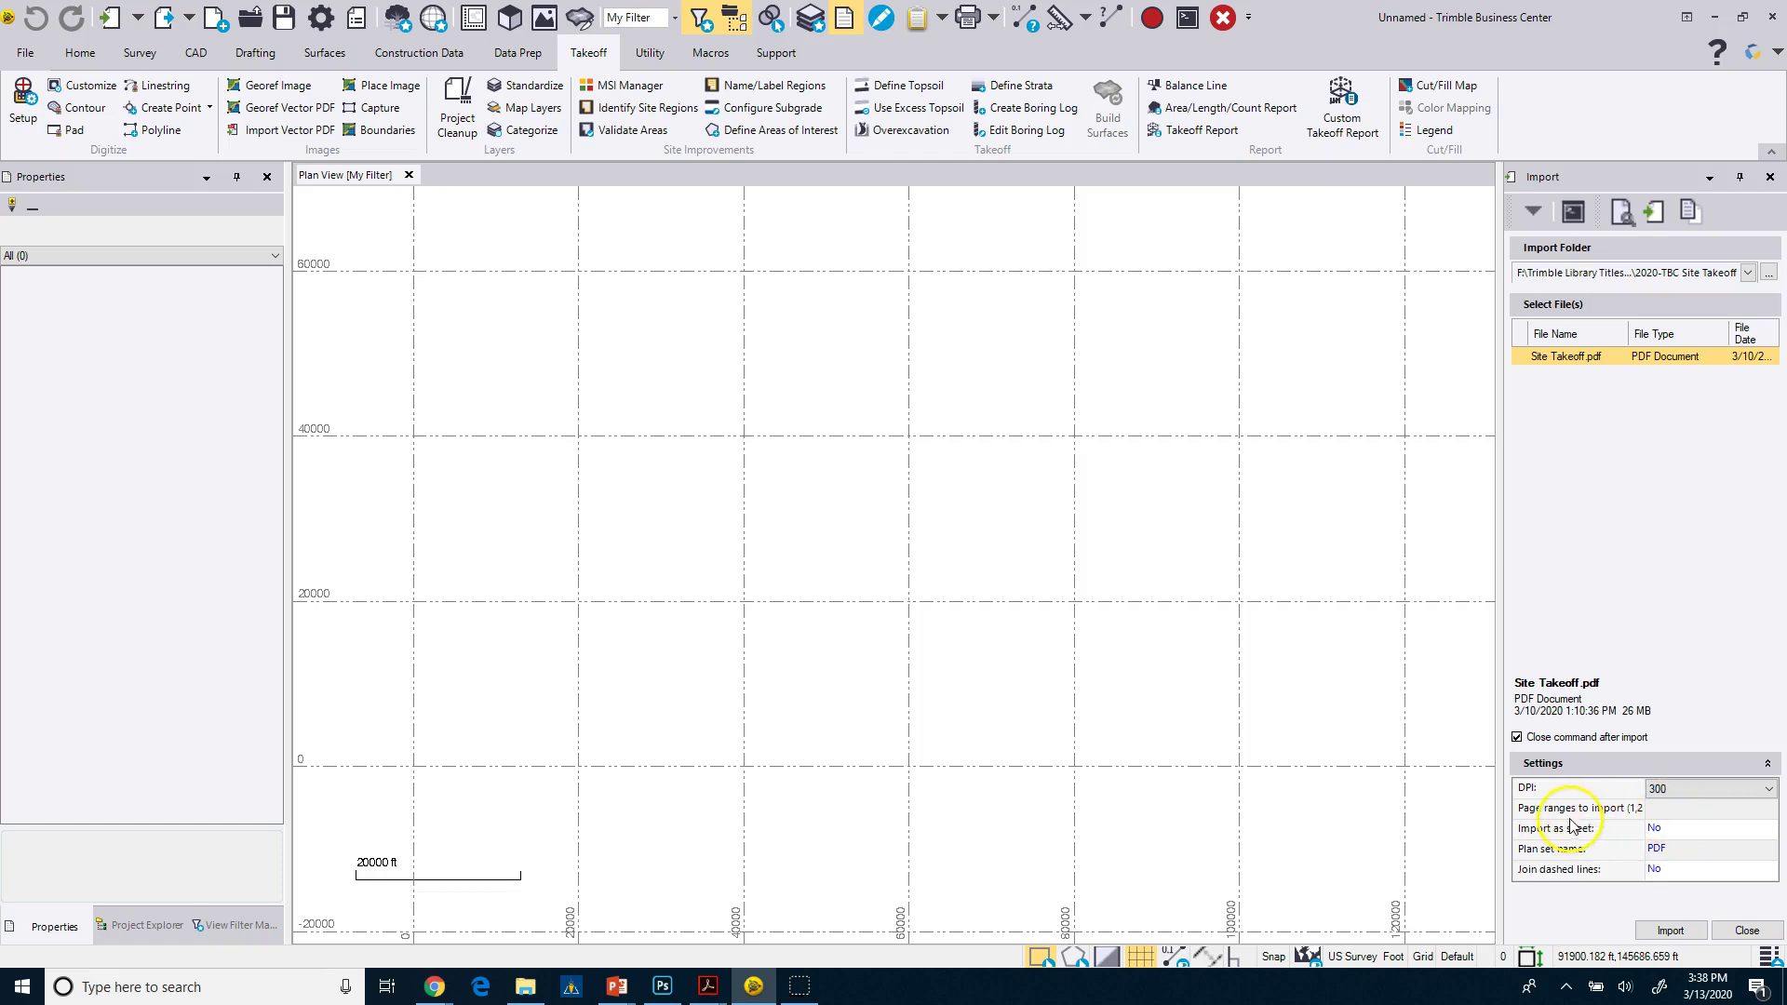
pyautogui.click(1669, 809)
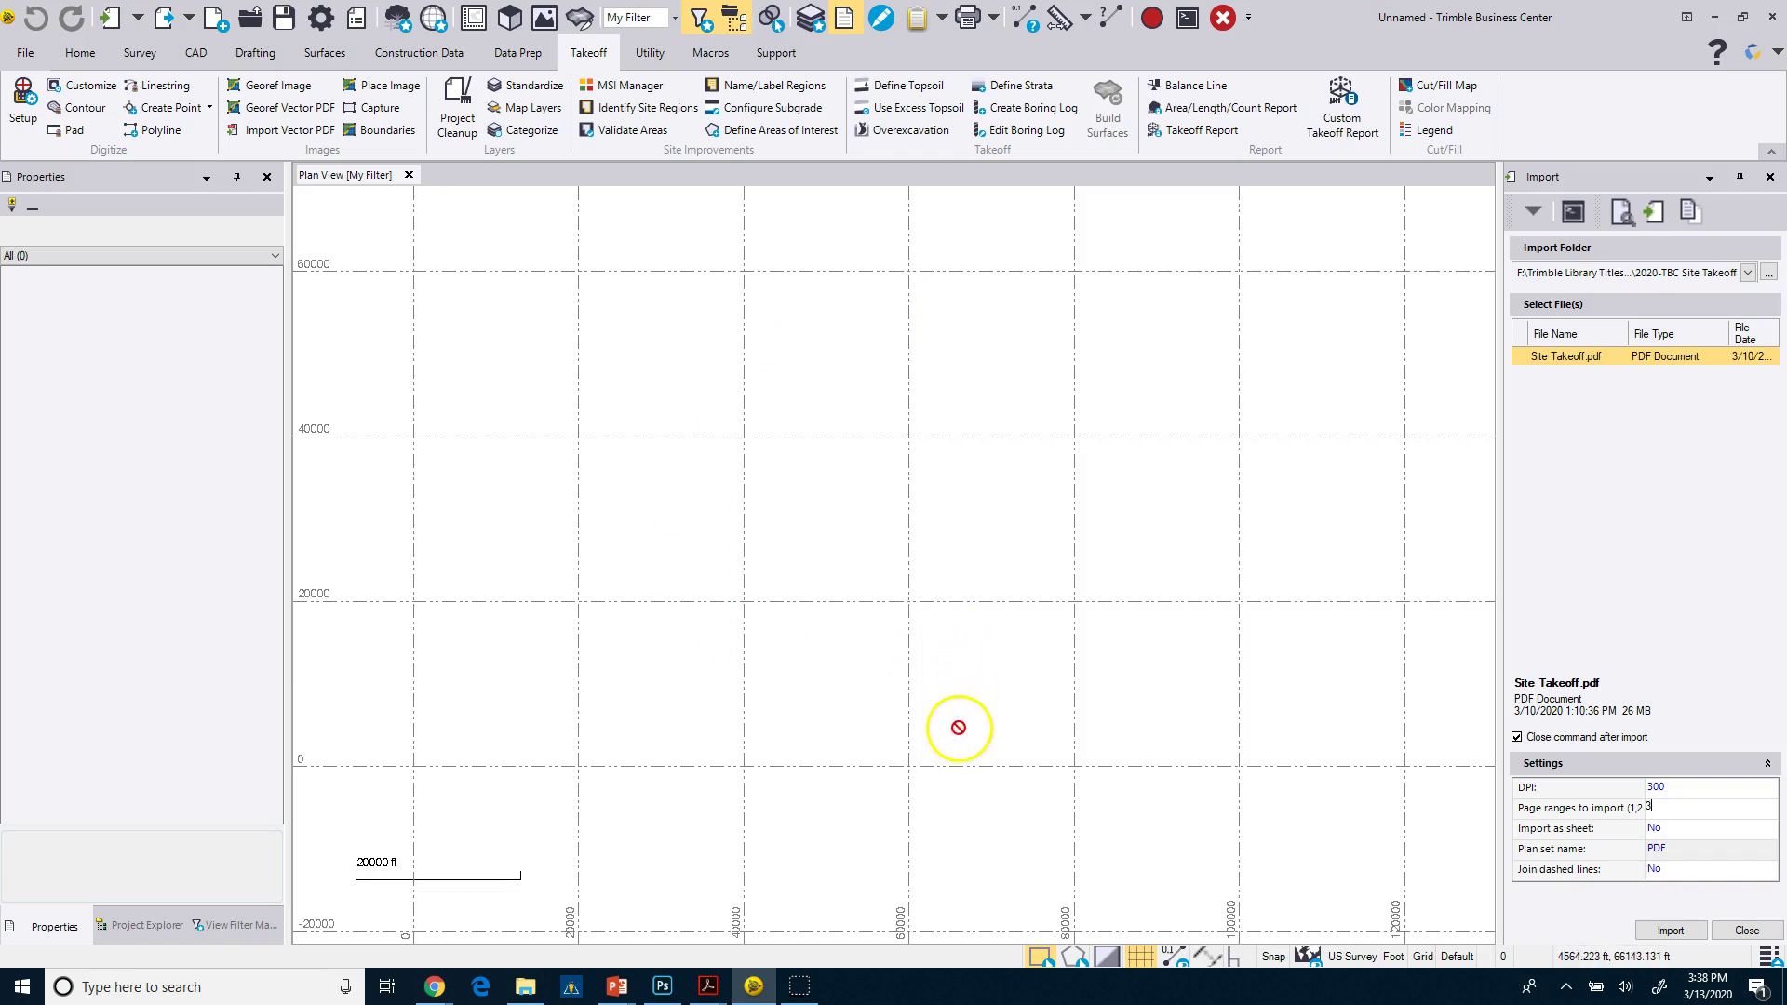
pyautogui.click(1673, 850)
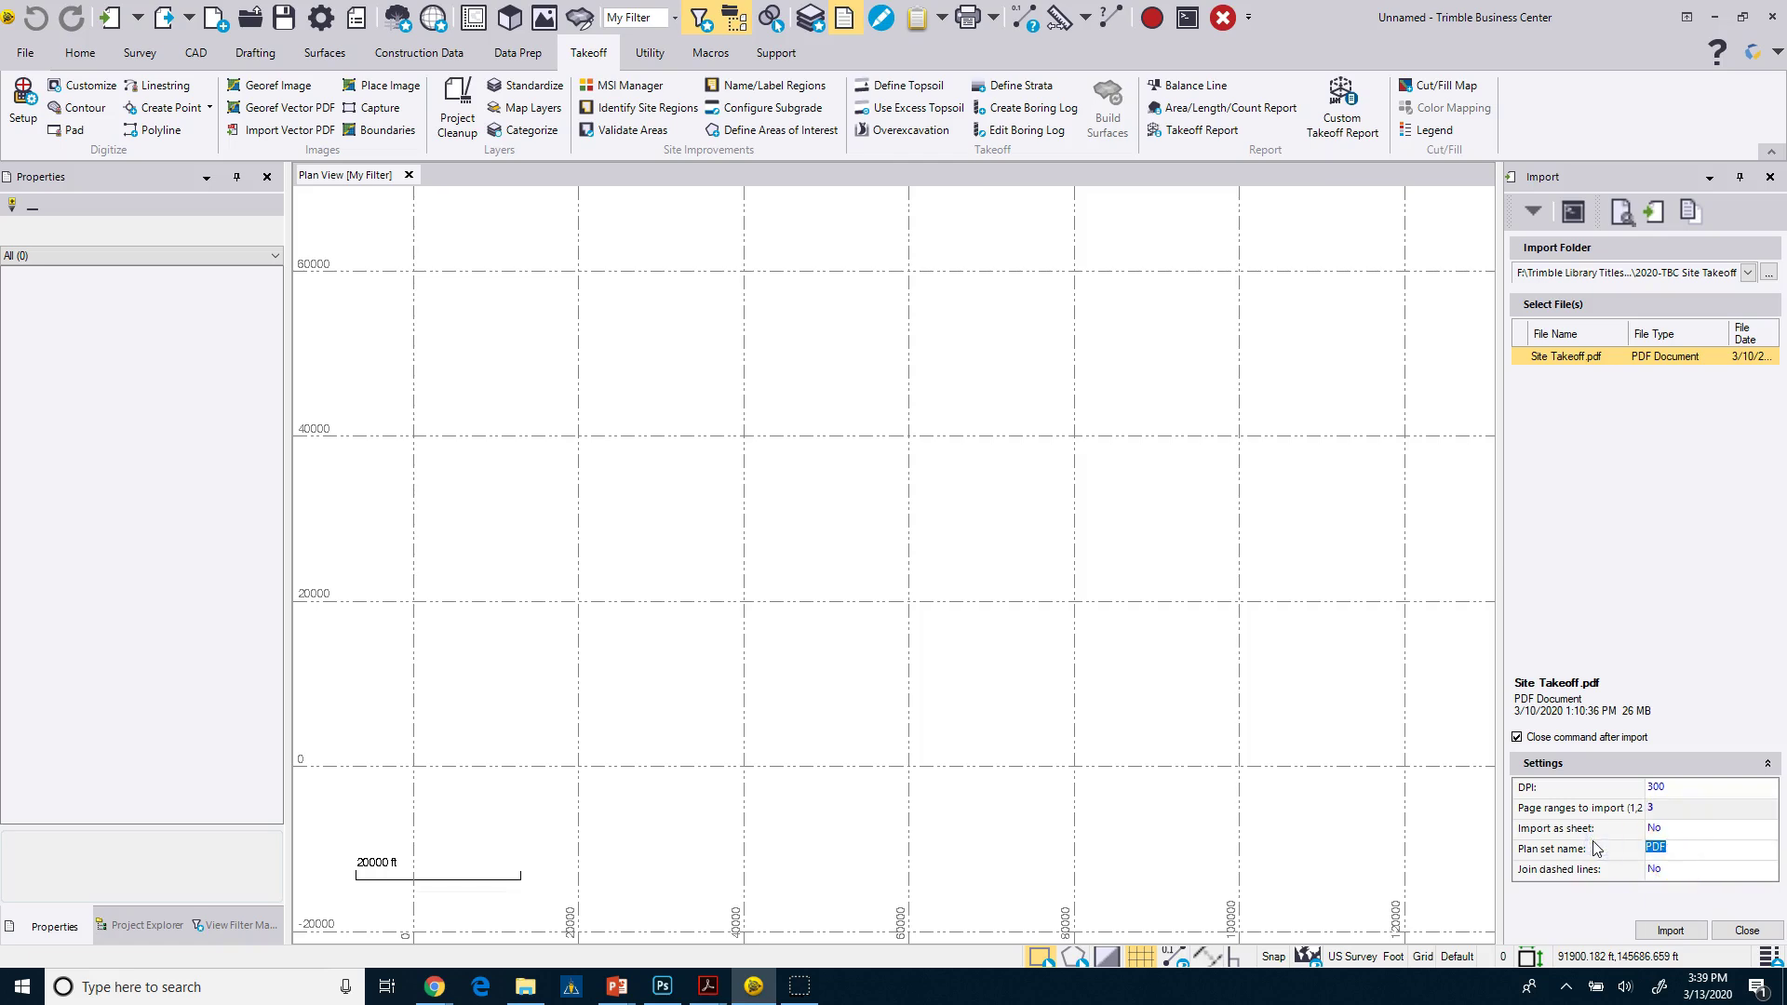
pyautogui.write('SITE-')
pyautogui.click(1665, 870)
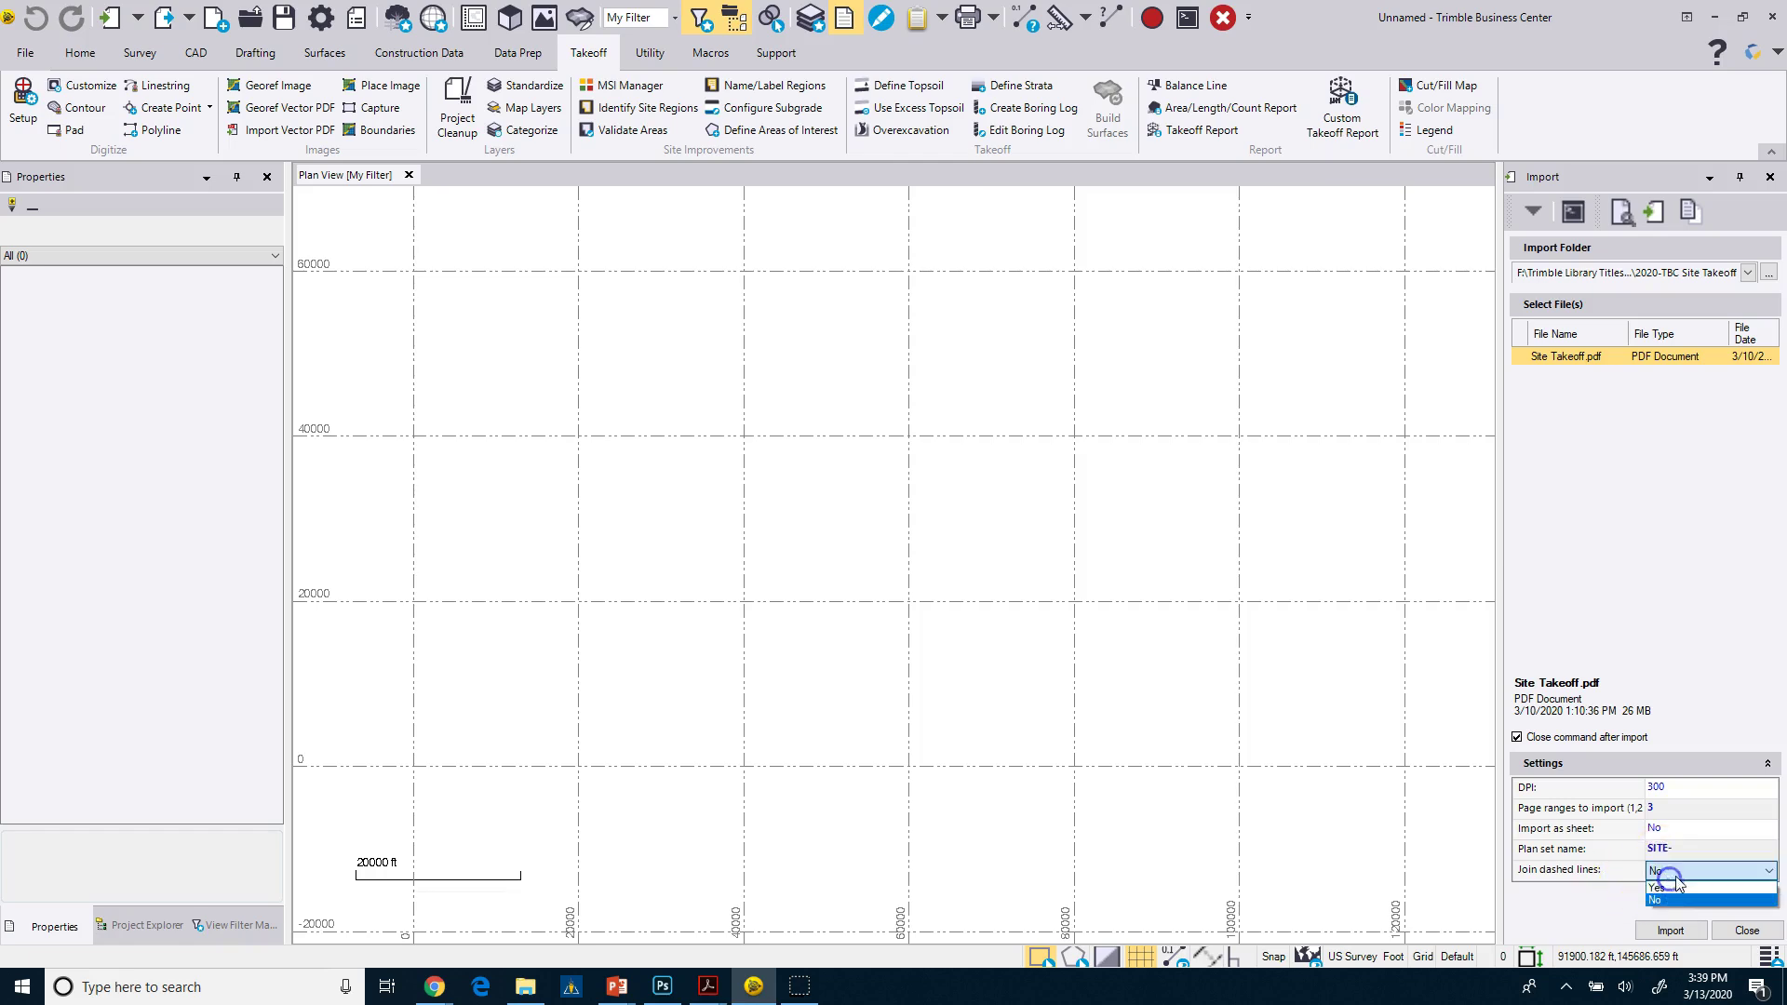
pyautogui.click(1671, 871)
pyautogui.click(1675, 892)
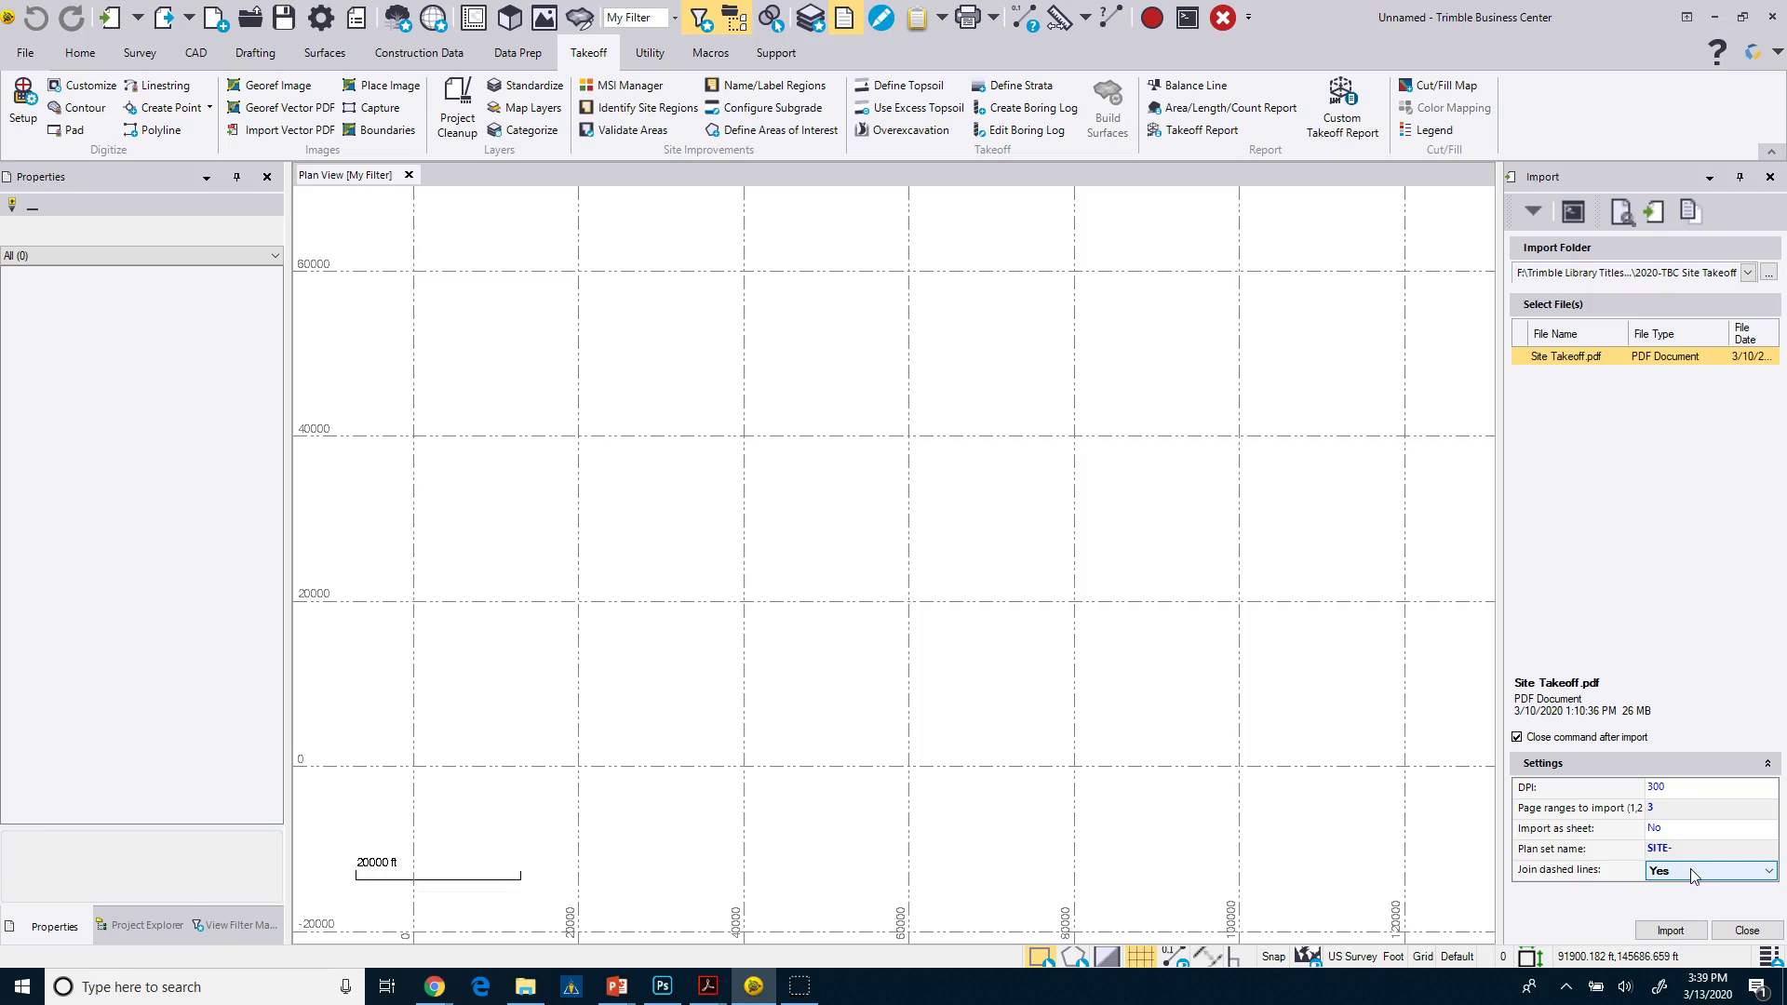
pyautogui.click(1671, 930)
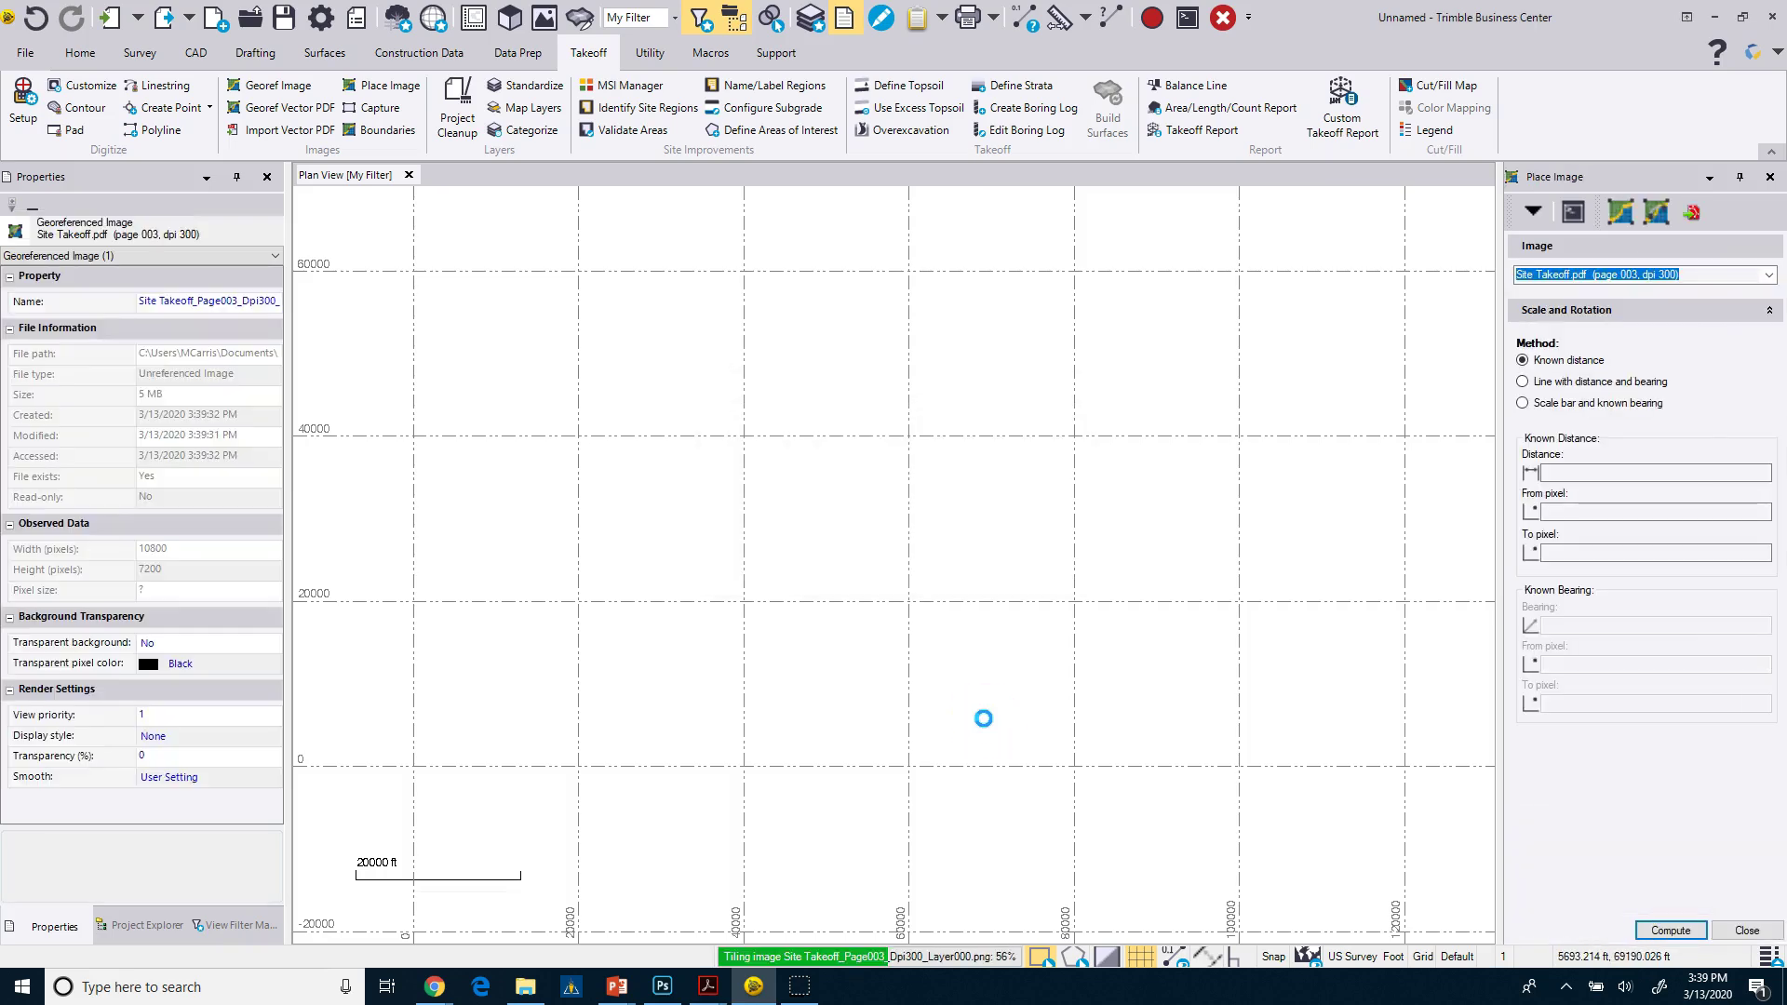
# Step: Zoom extents to fit the imported C-1 site plan in the plan view
pyautogui.click(934, 807)
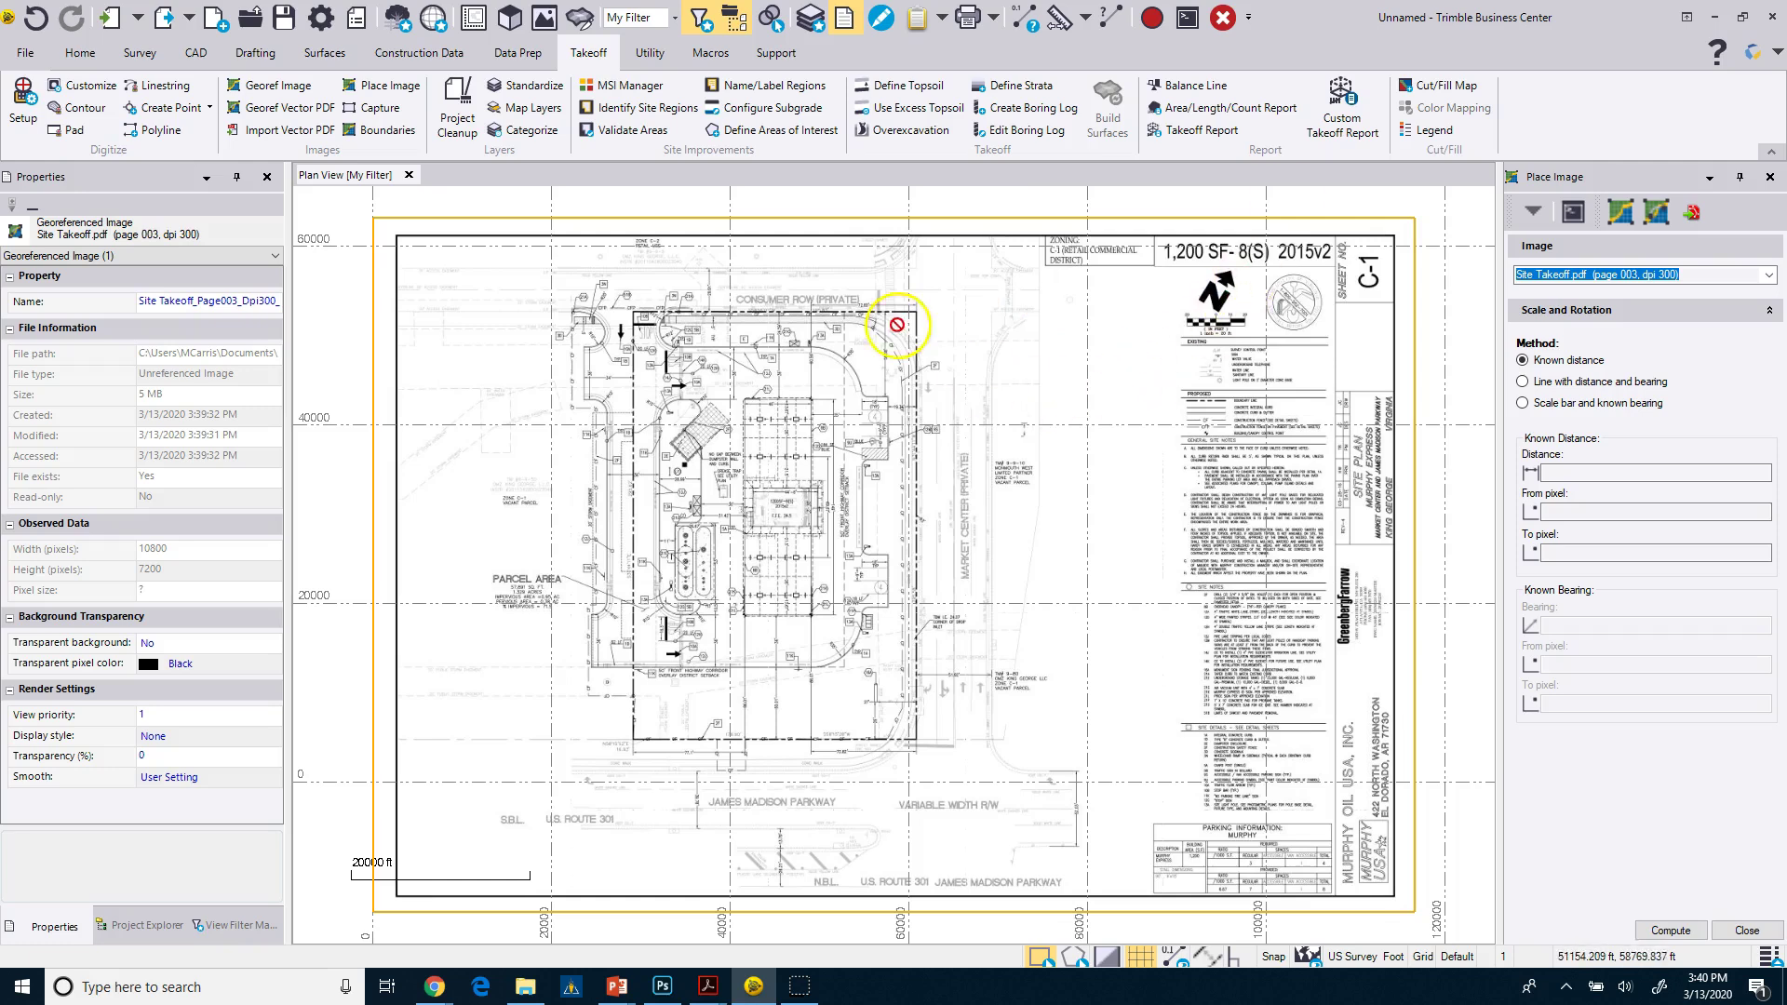
pyautogui.scroll(5, 1226, 324)
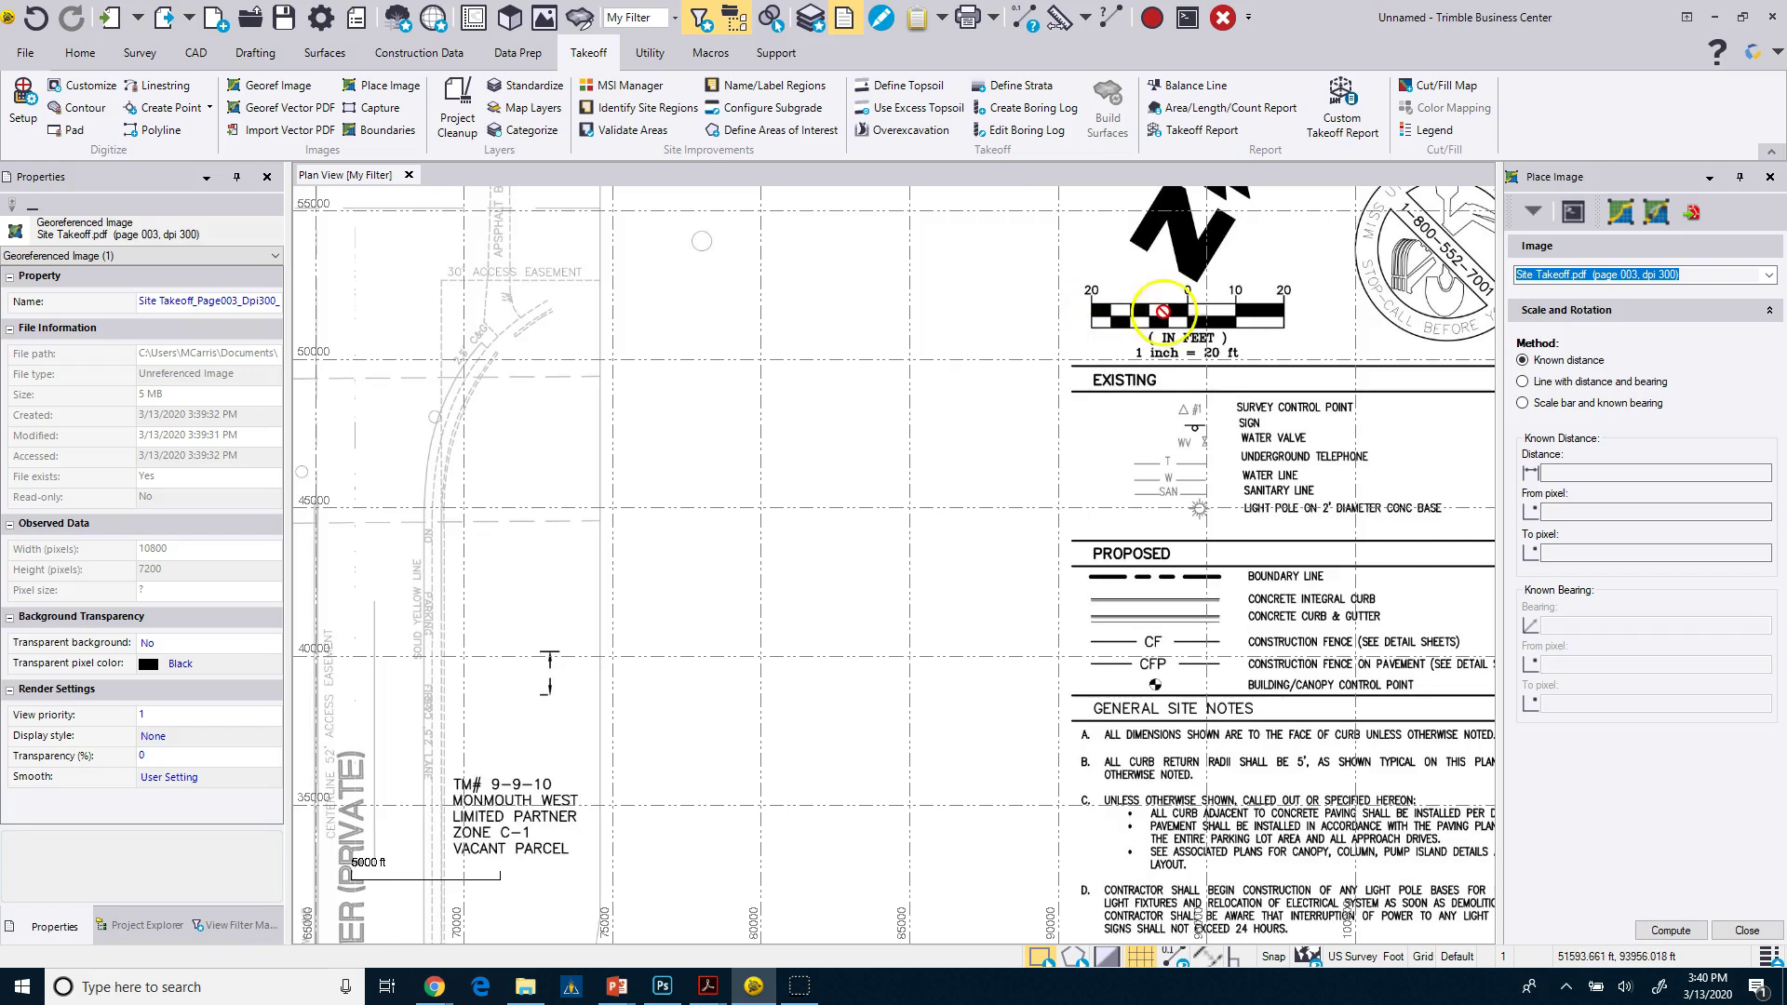
pyautogui.scroll(-4, 1171, 538)
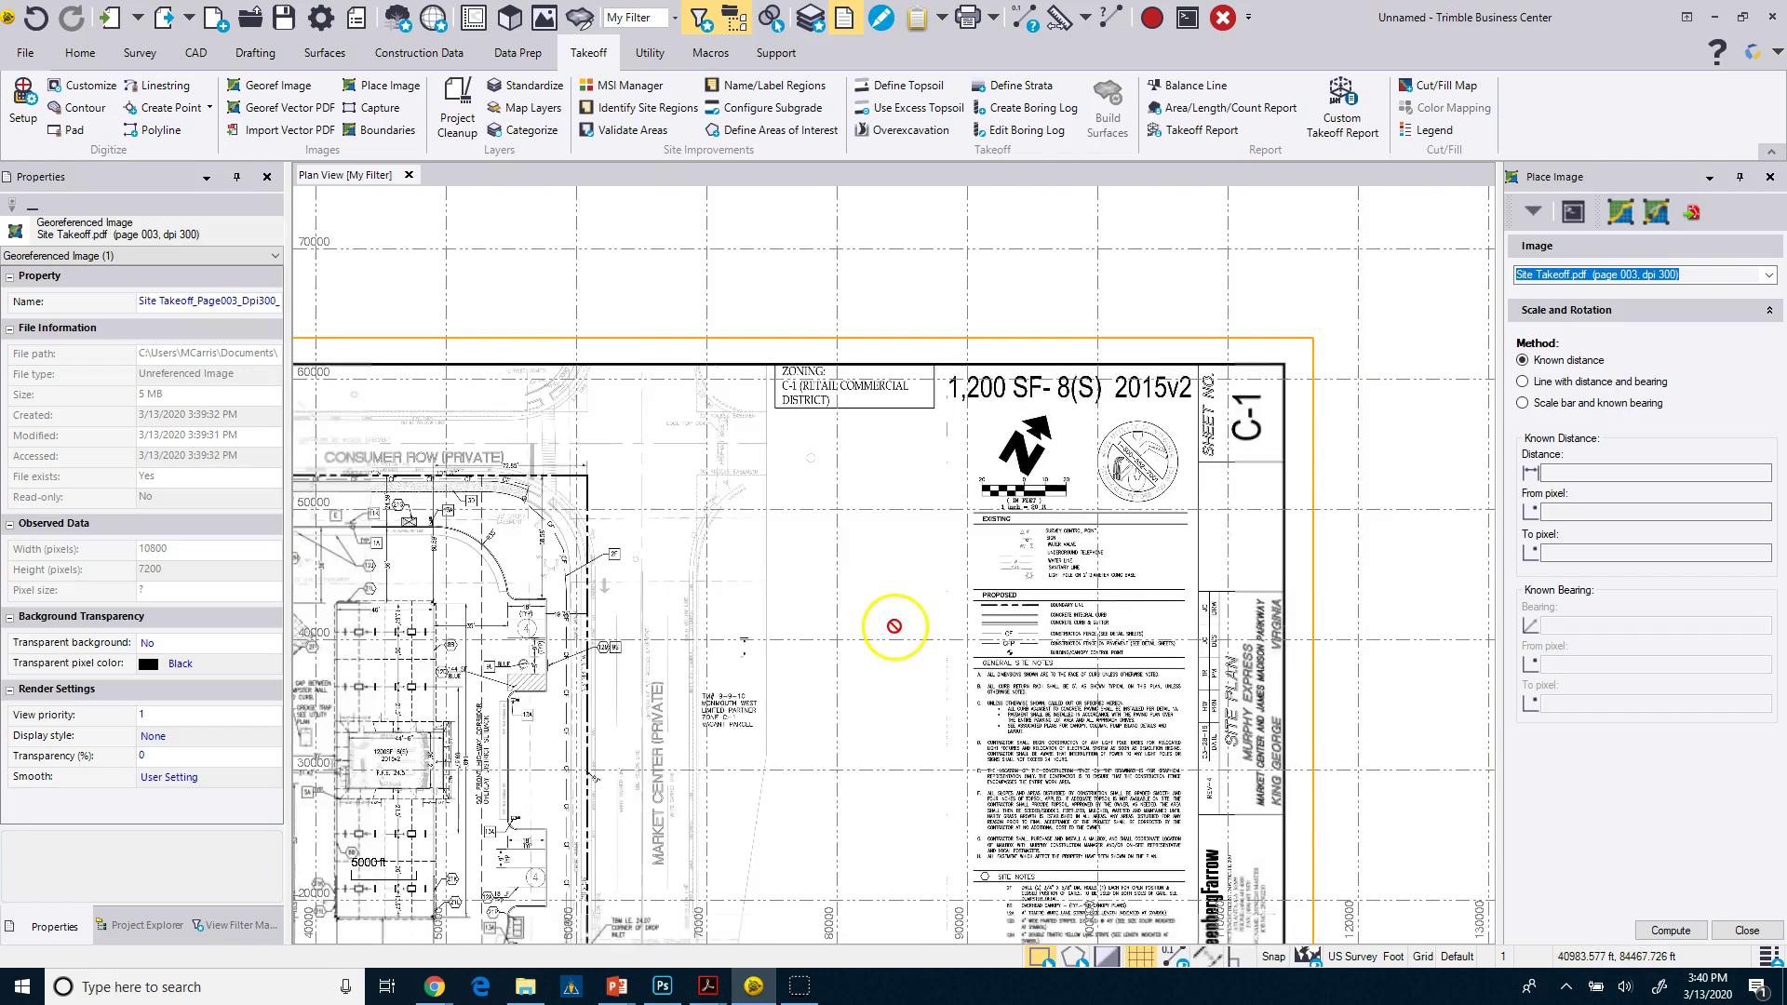
pyautogui.moveTo(620, 545); pyautogui.dragTo(741, 536, button='middle')
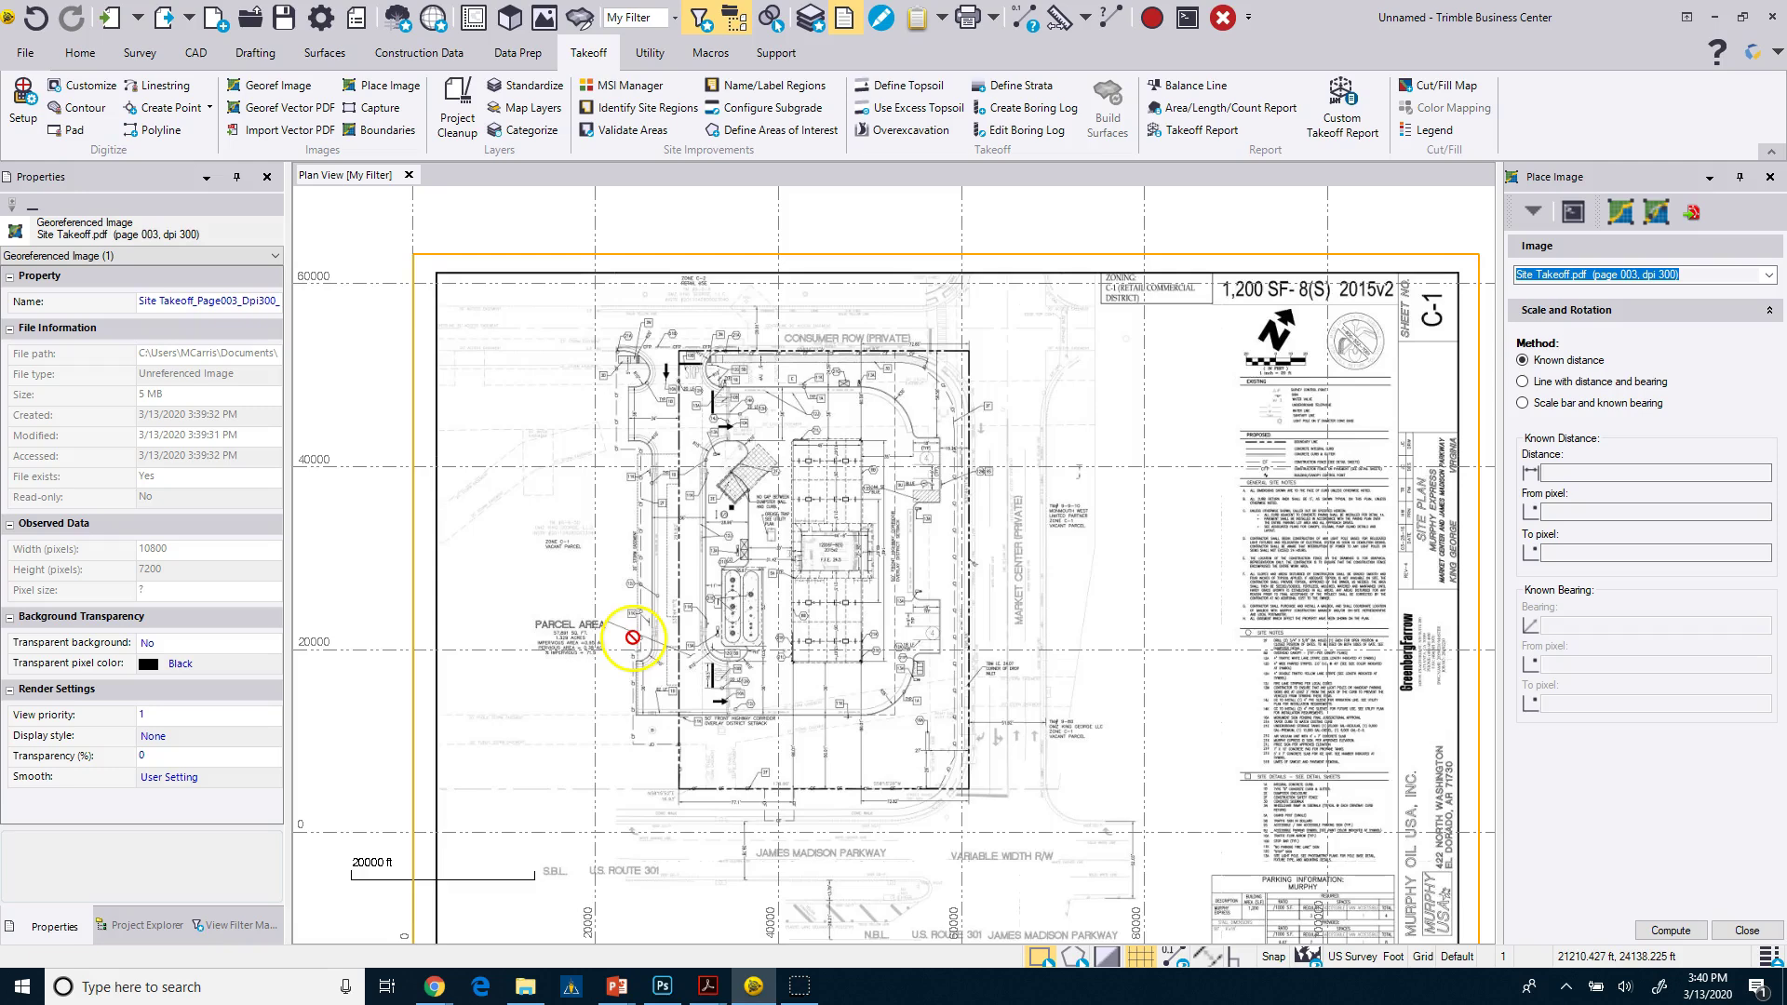
pyautogui.scroll(5, 632, 637)
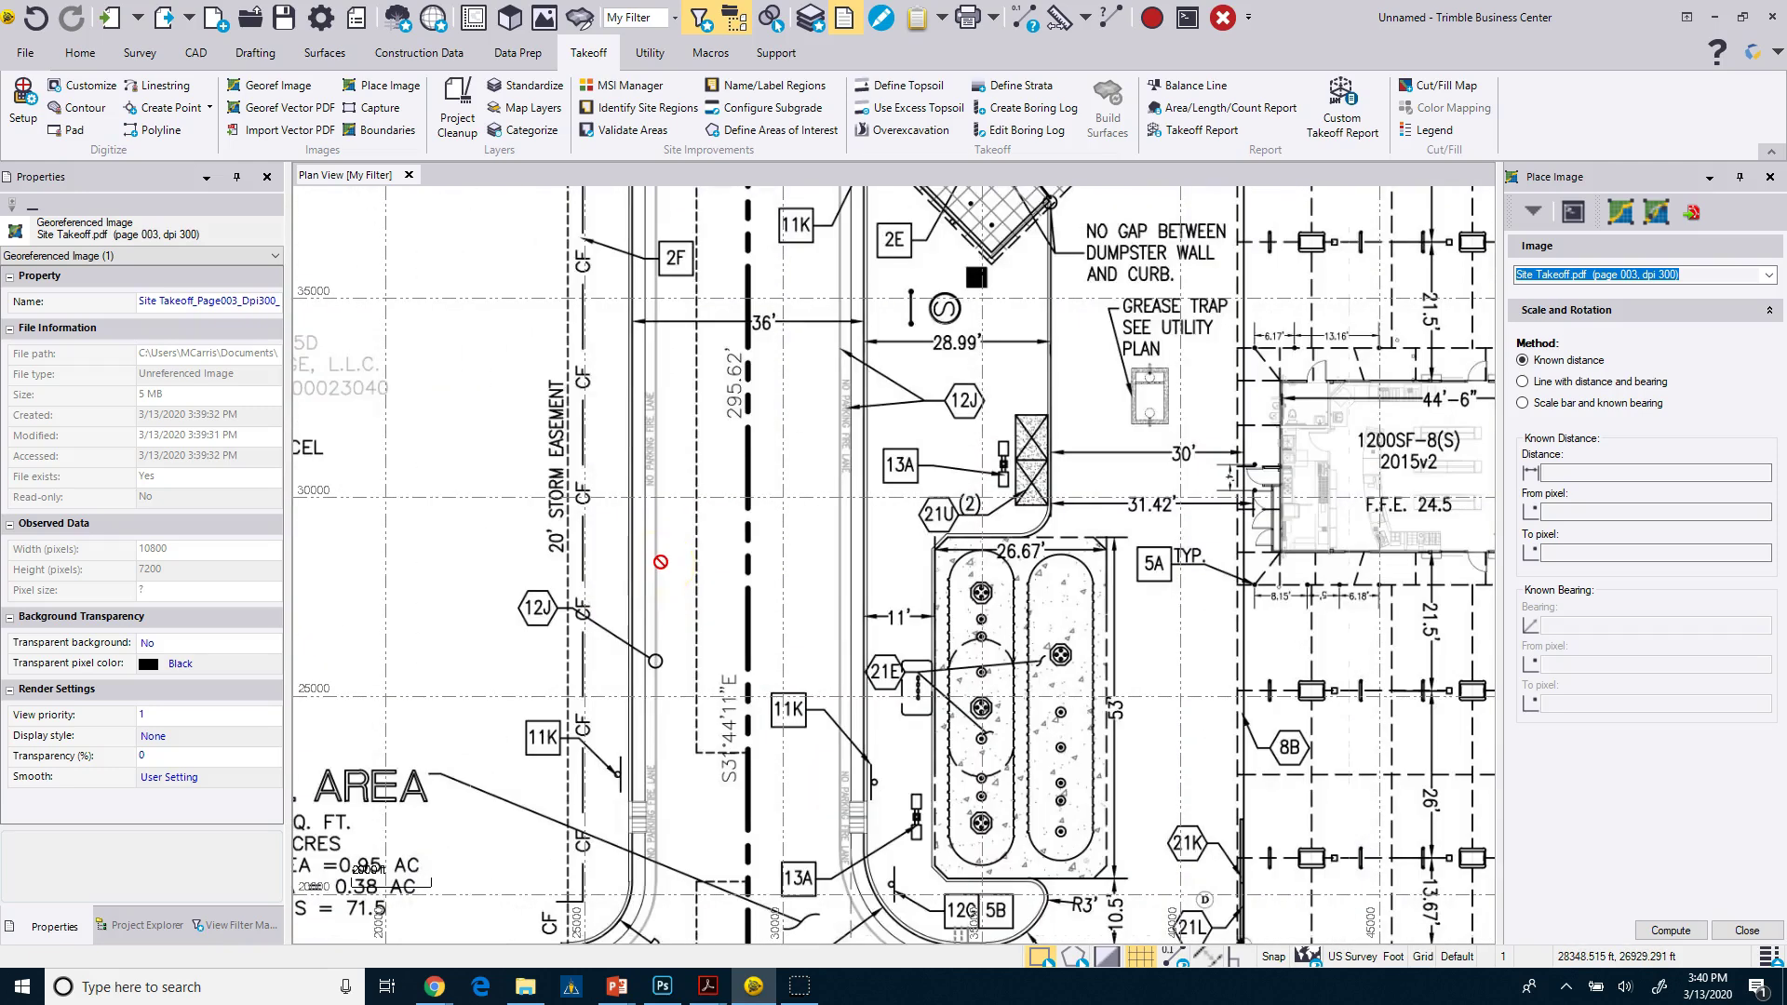
pyautogui.scroll(-2, 660, 562)
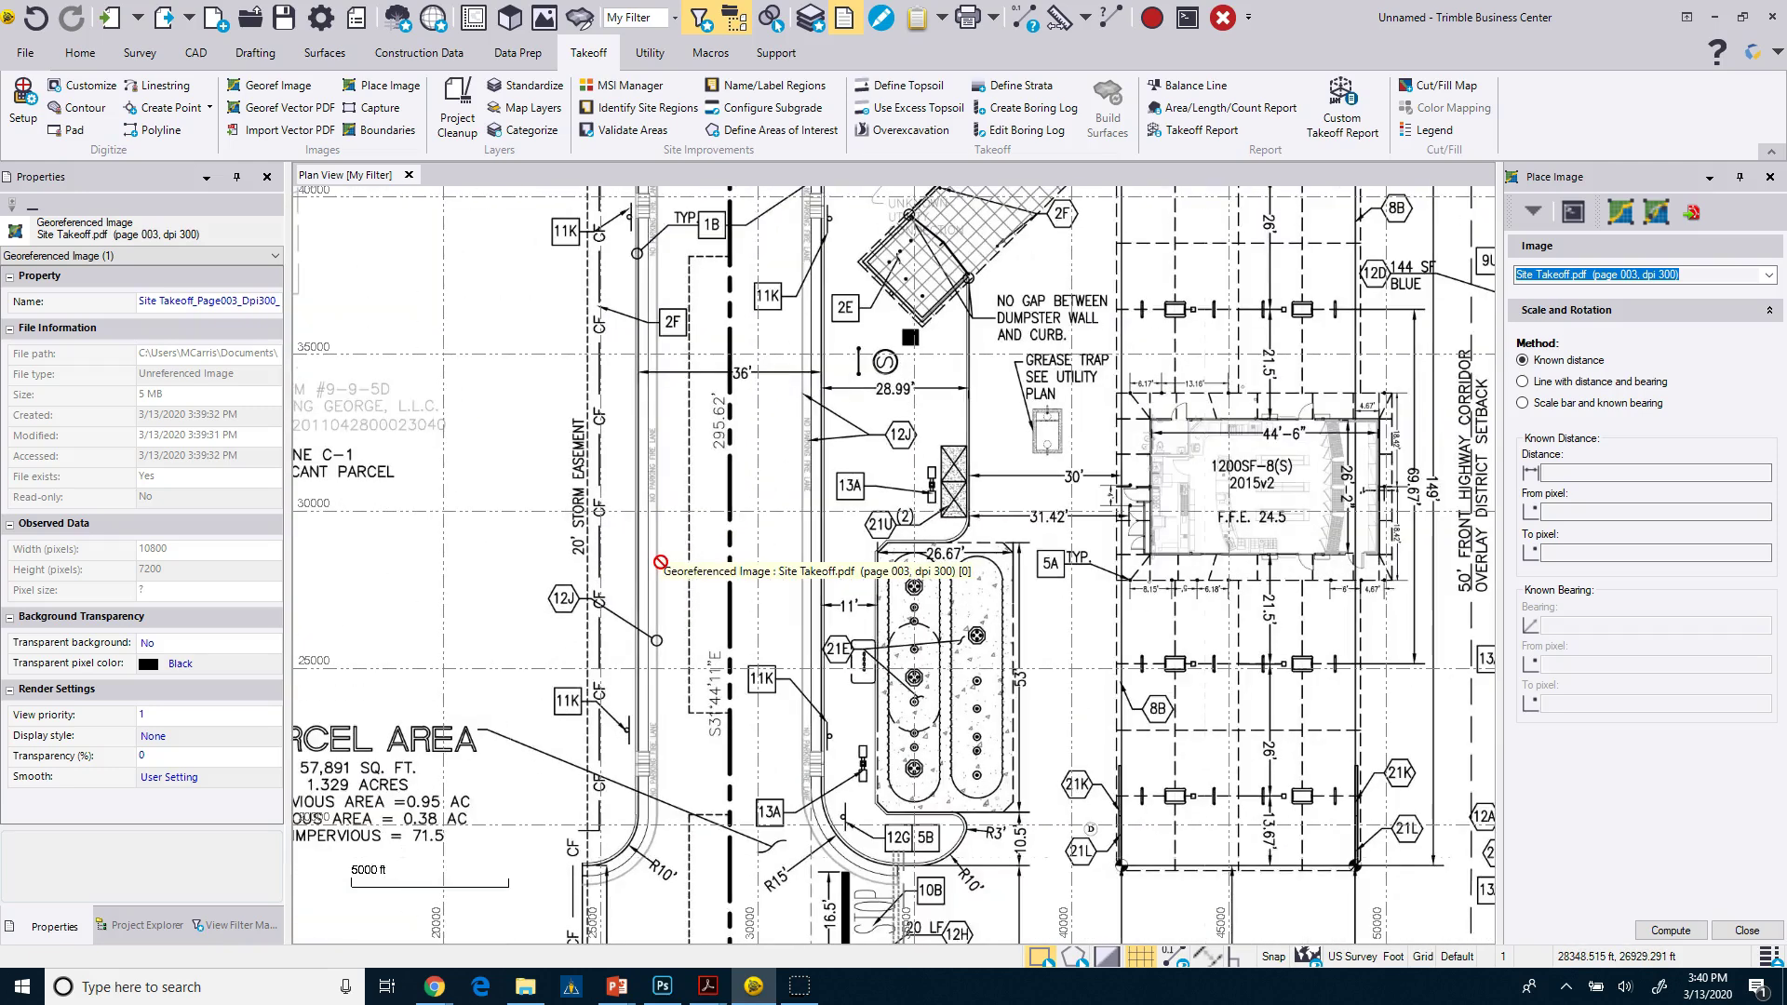
pyautogui.scroll(5, 660, 562)
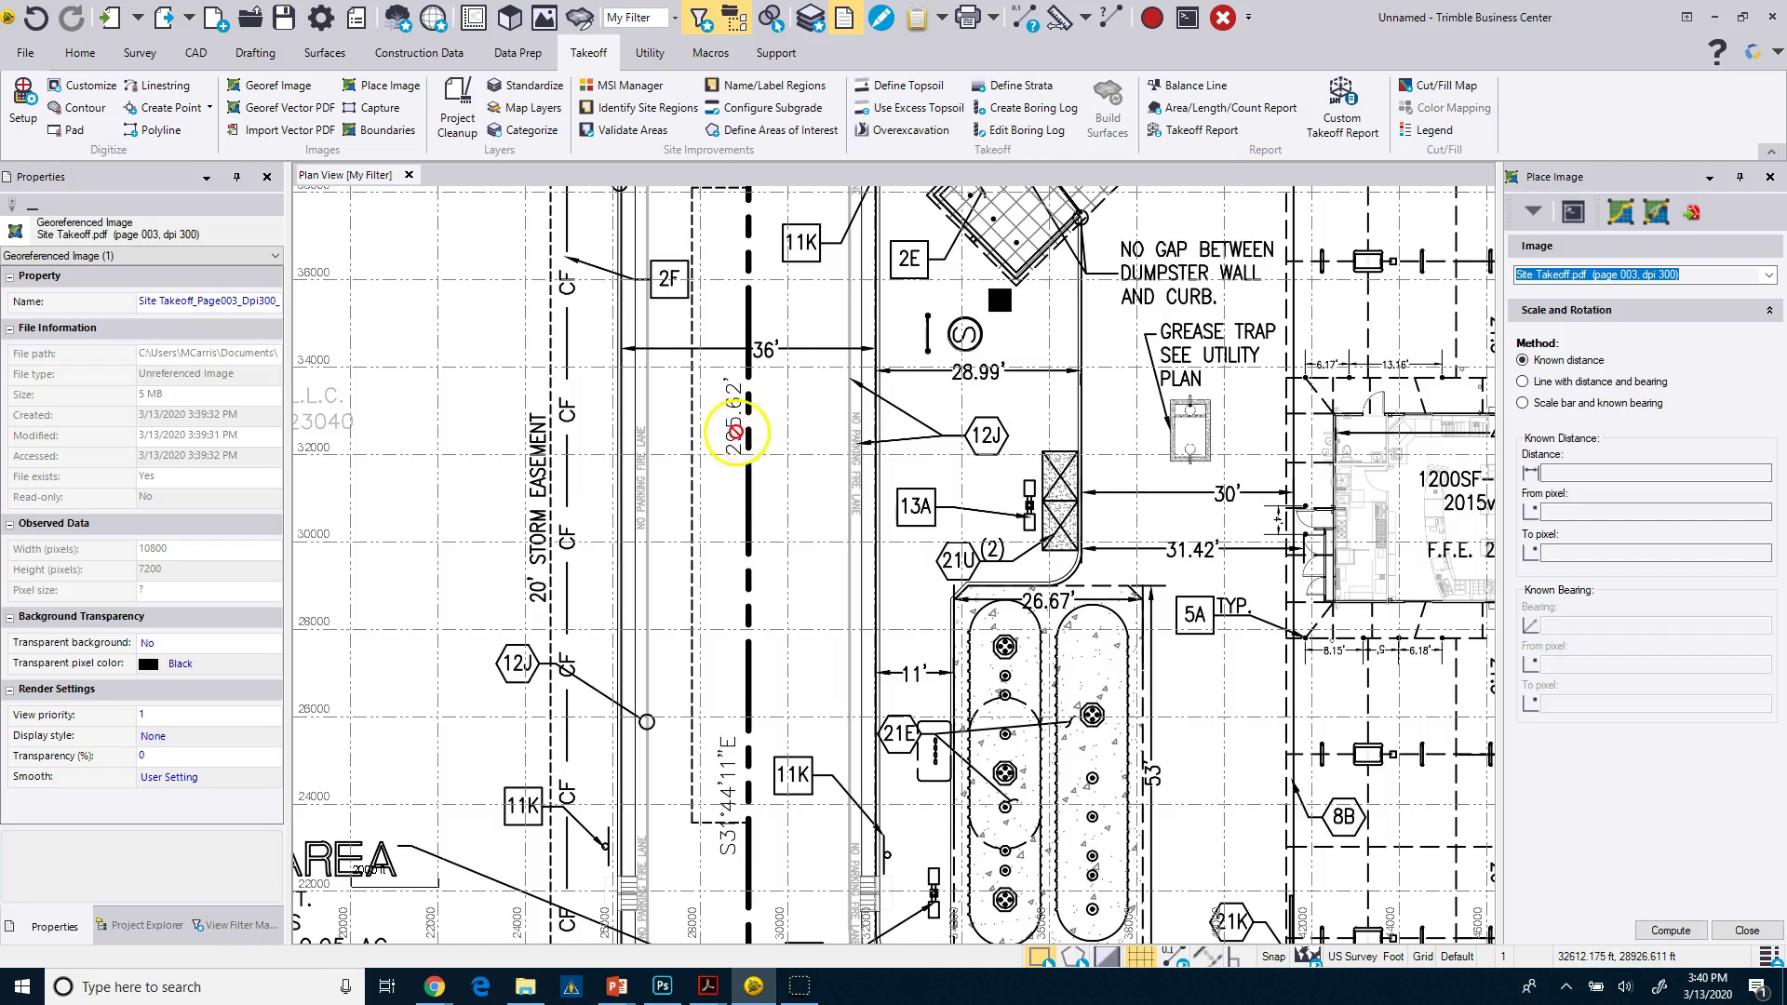
pyautogui.scroll(-3, 730, 549)
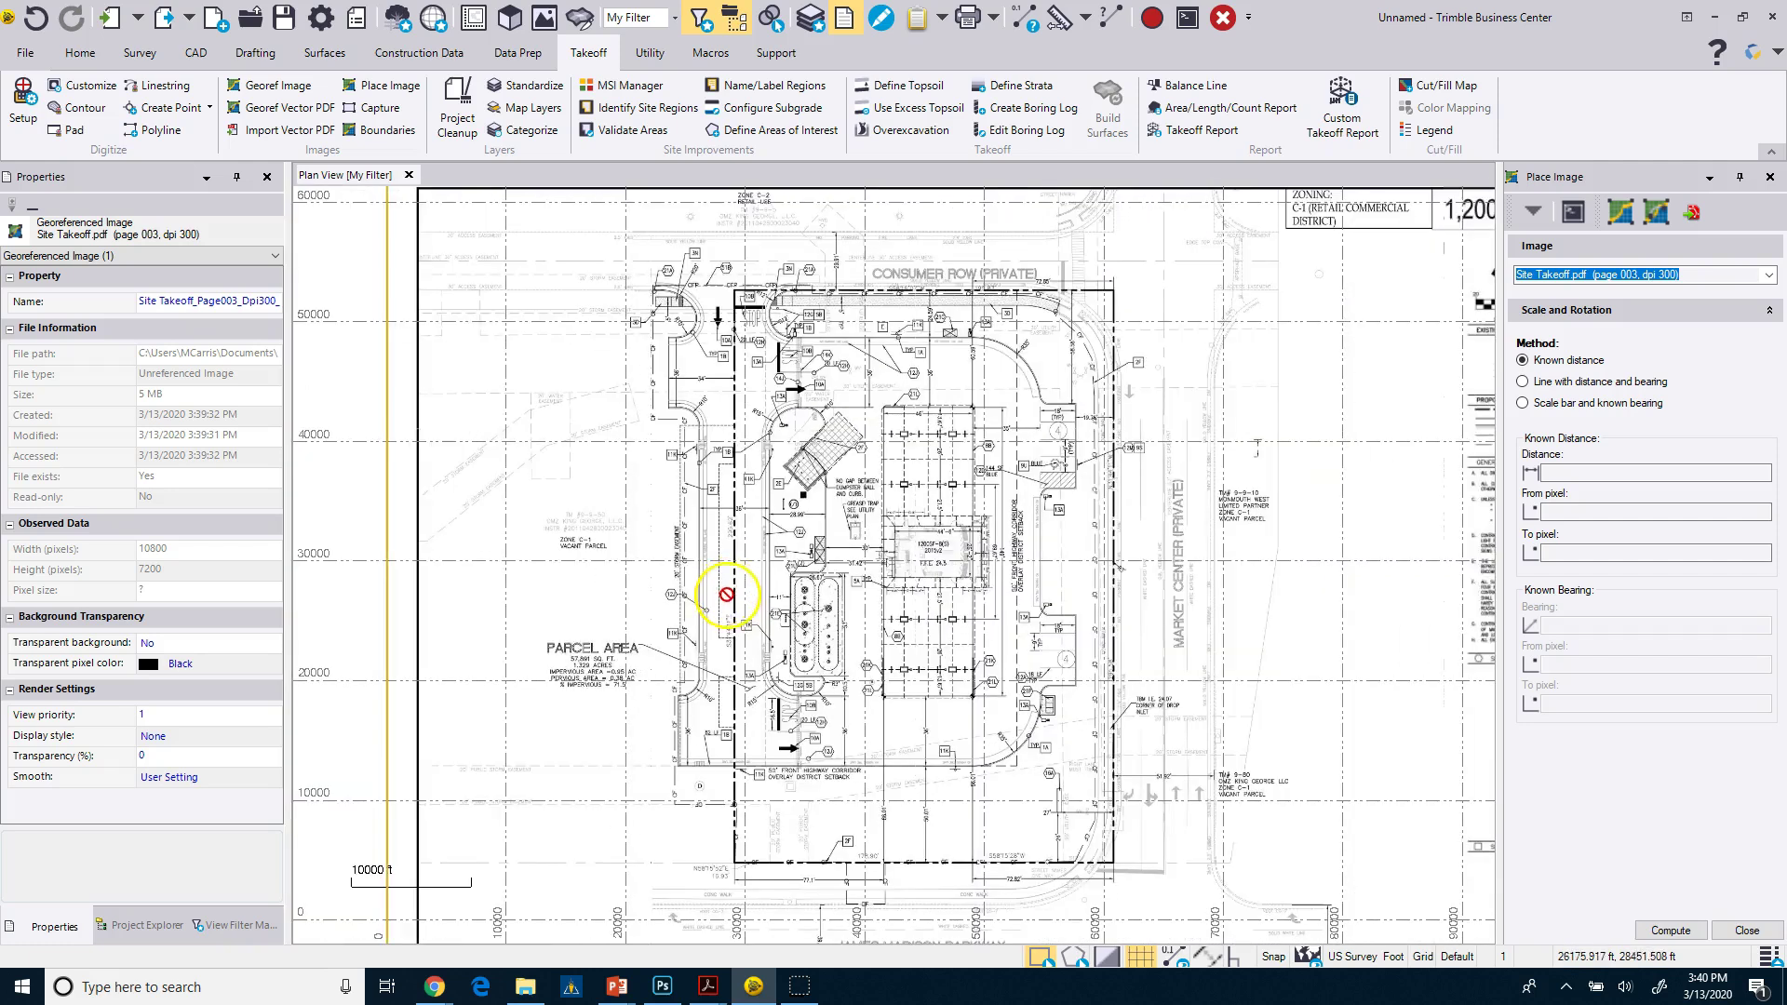
pyautogui.moveTo(707, 986)
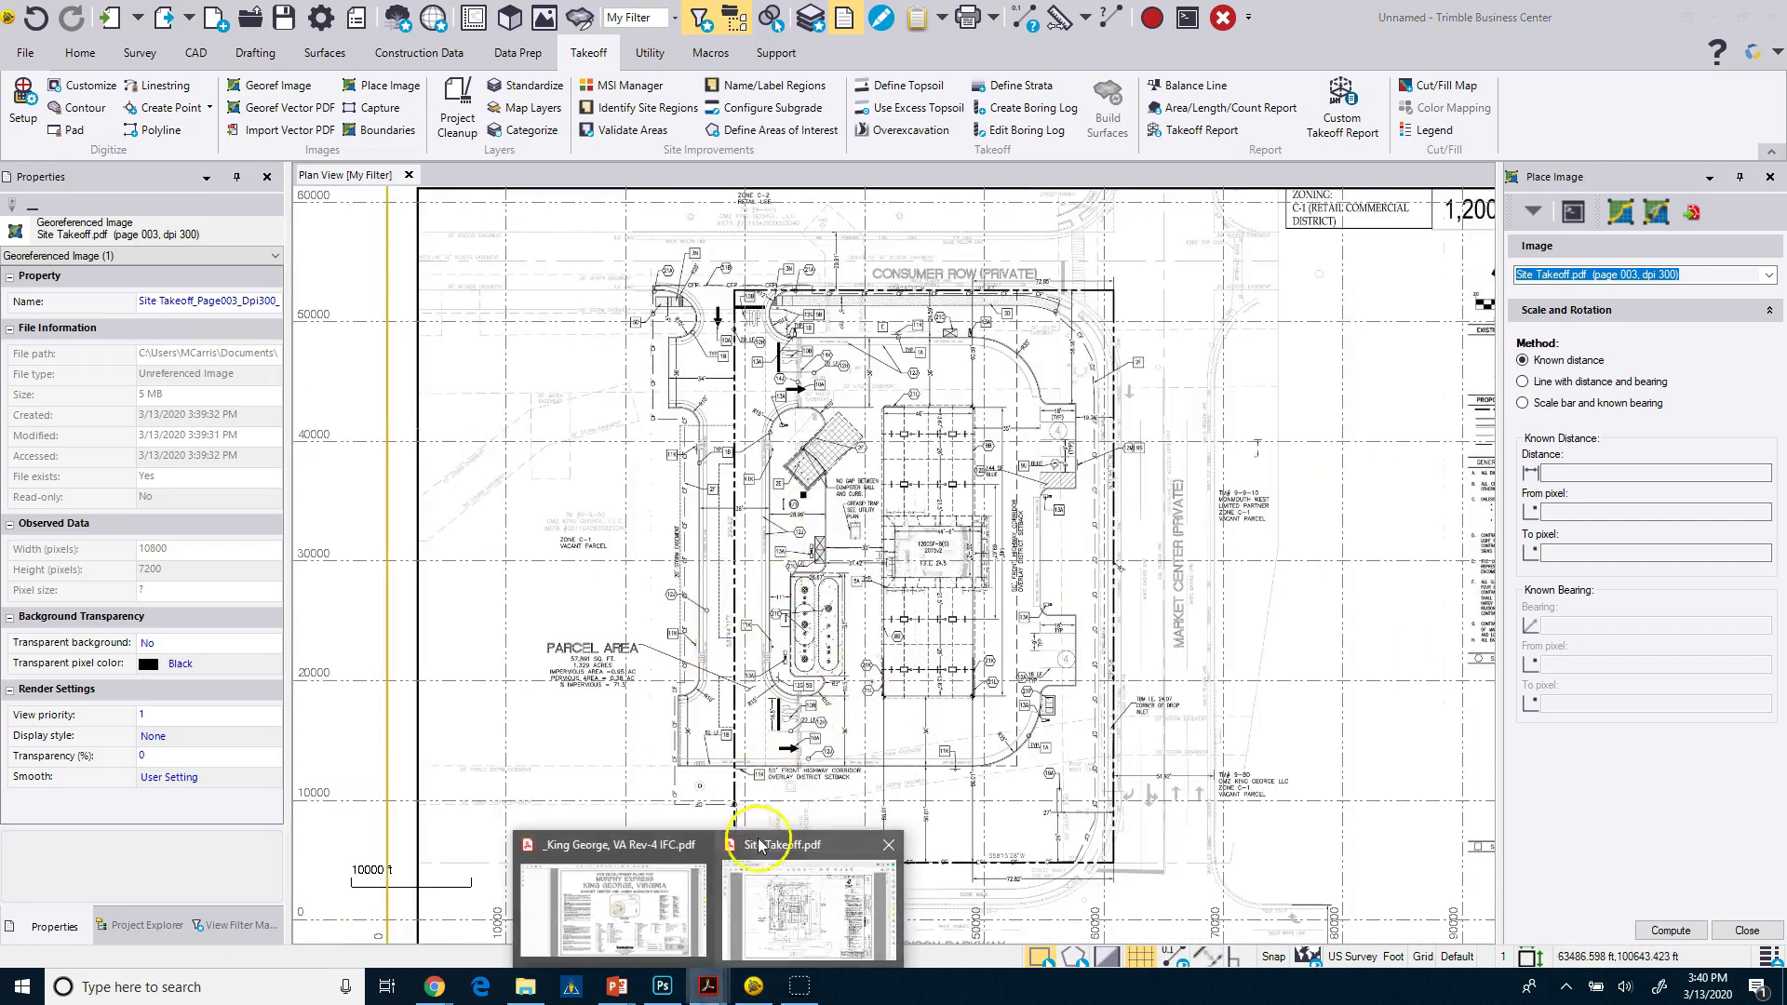
pyautogui.scroll(2, 873, 467)
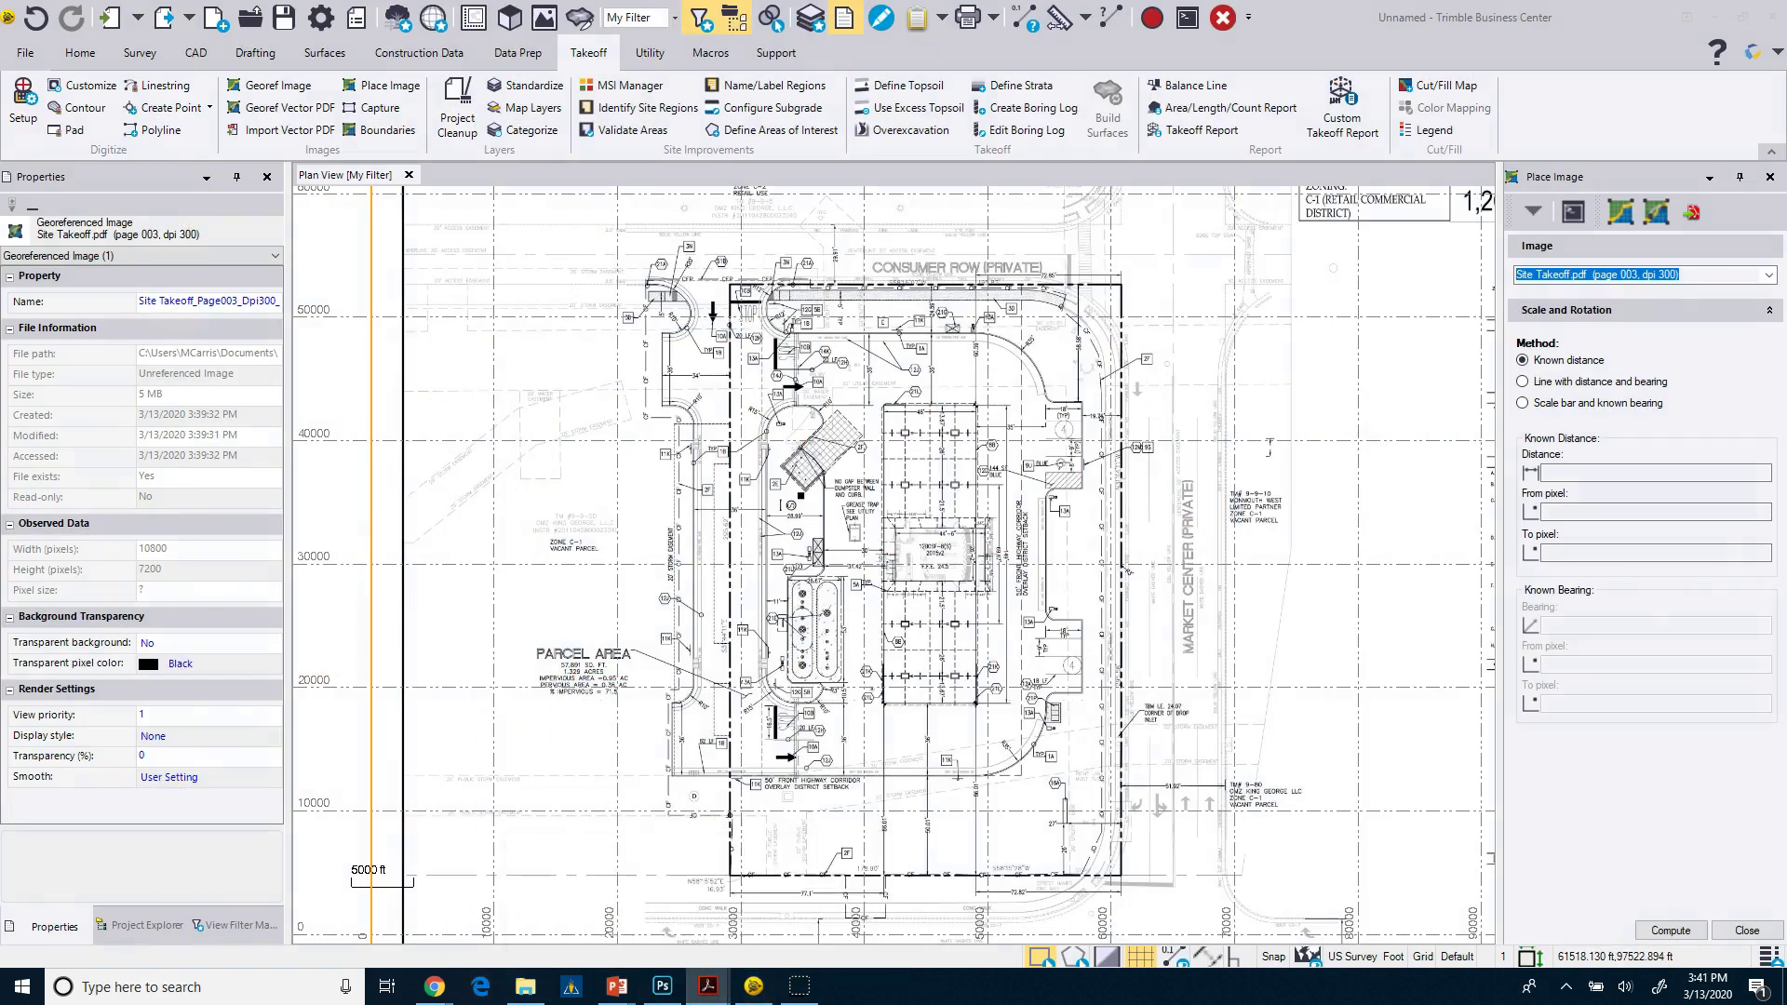
pyautogui.hotkey('alt', 'Tab')
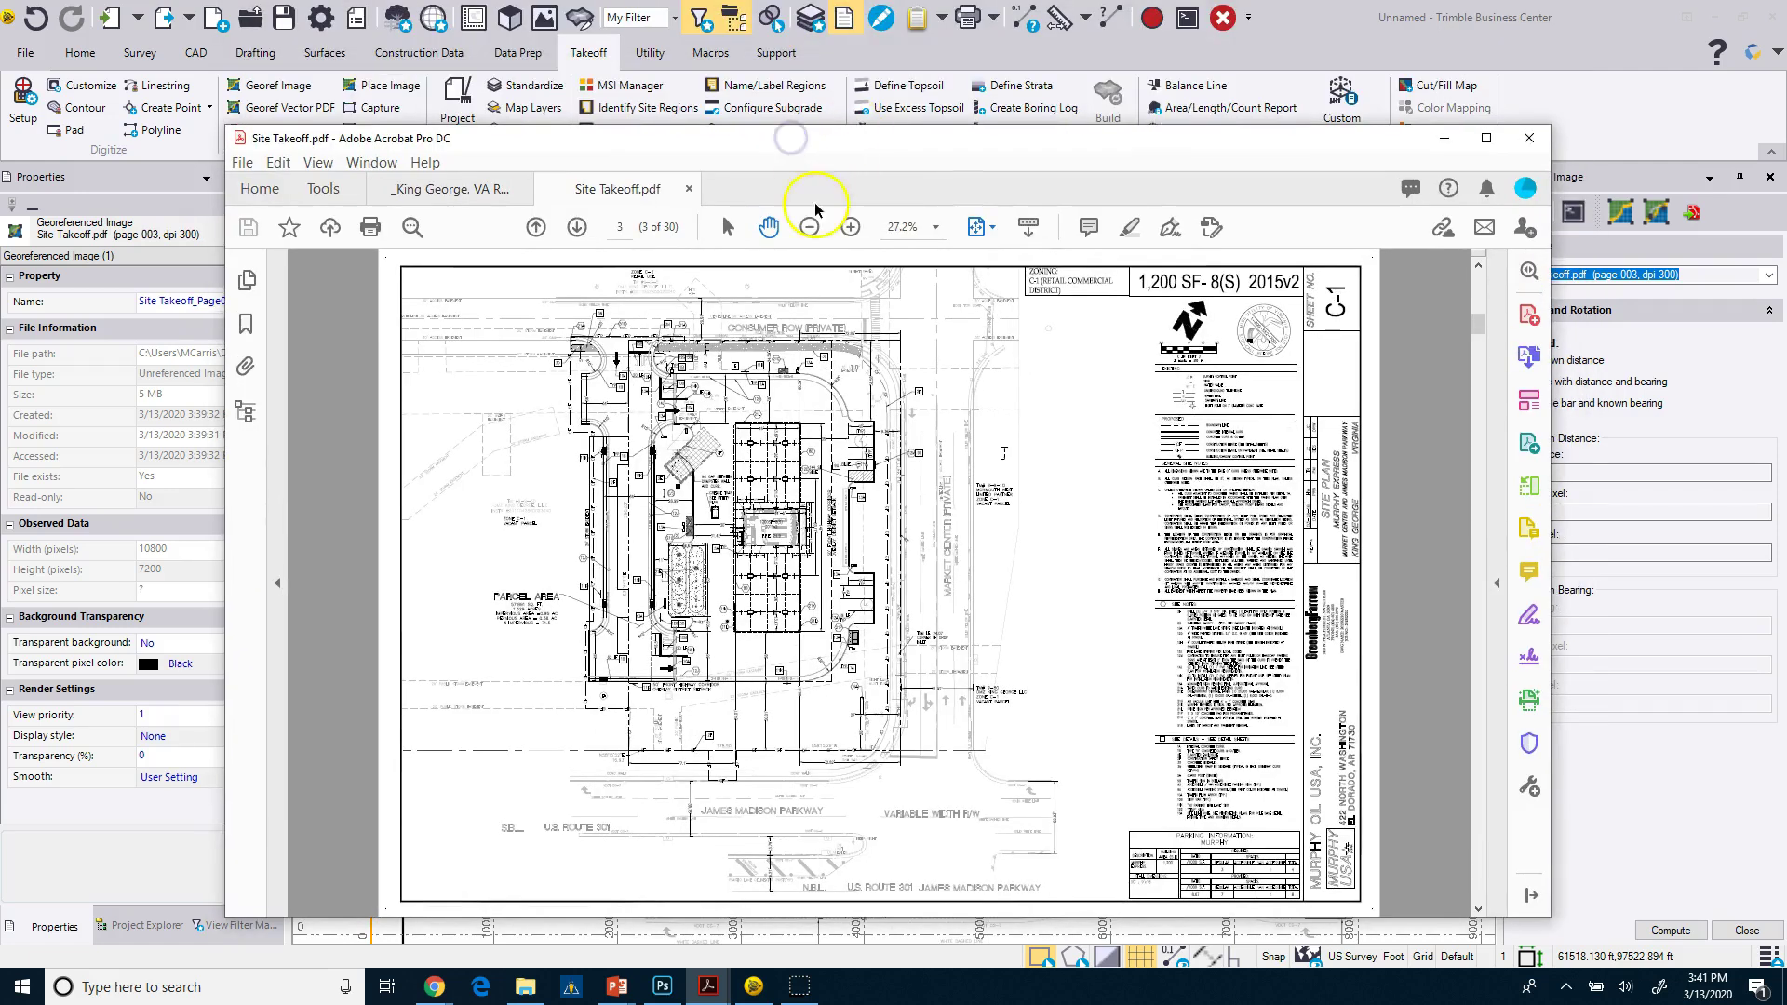
pyautogui.scroll(2, 748, 582)
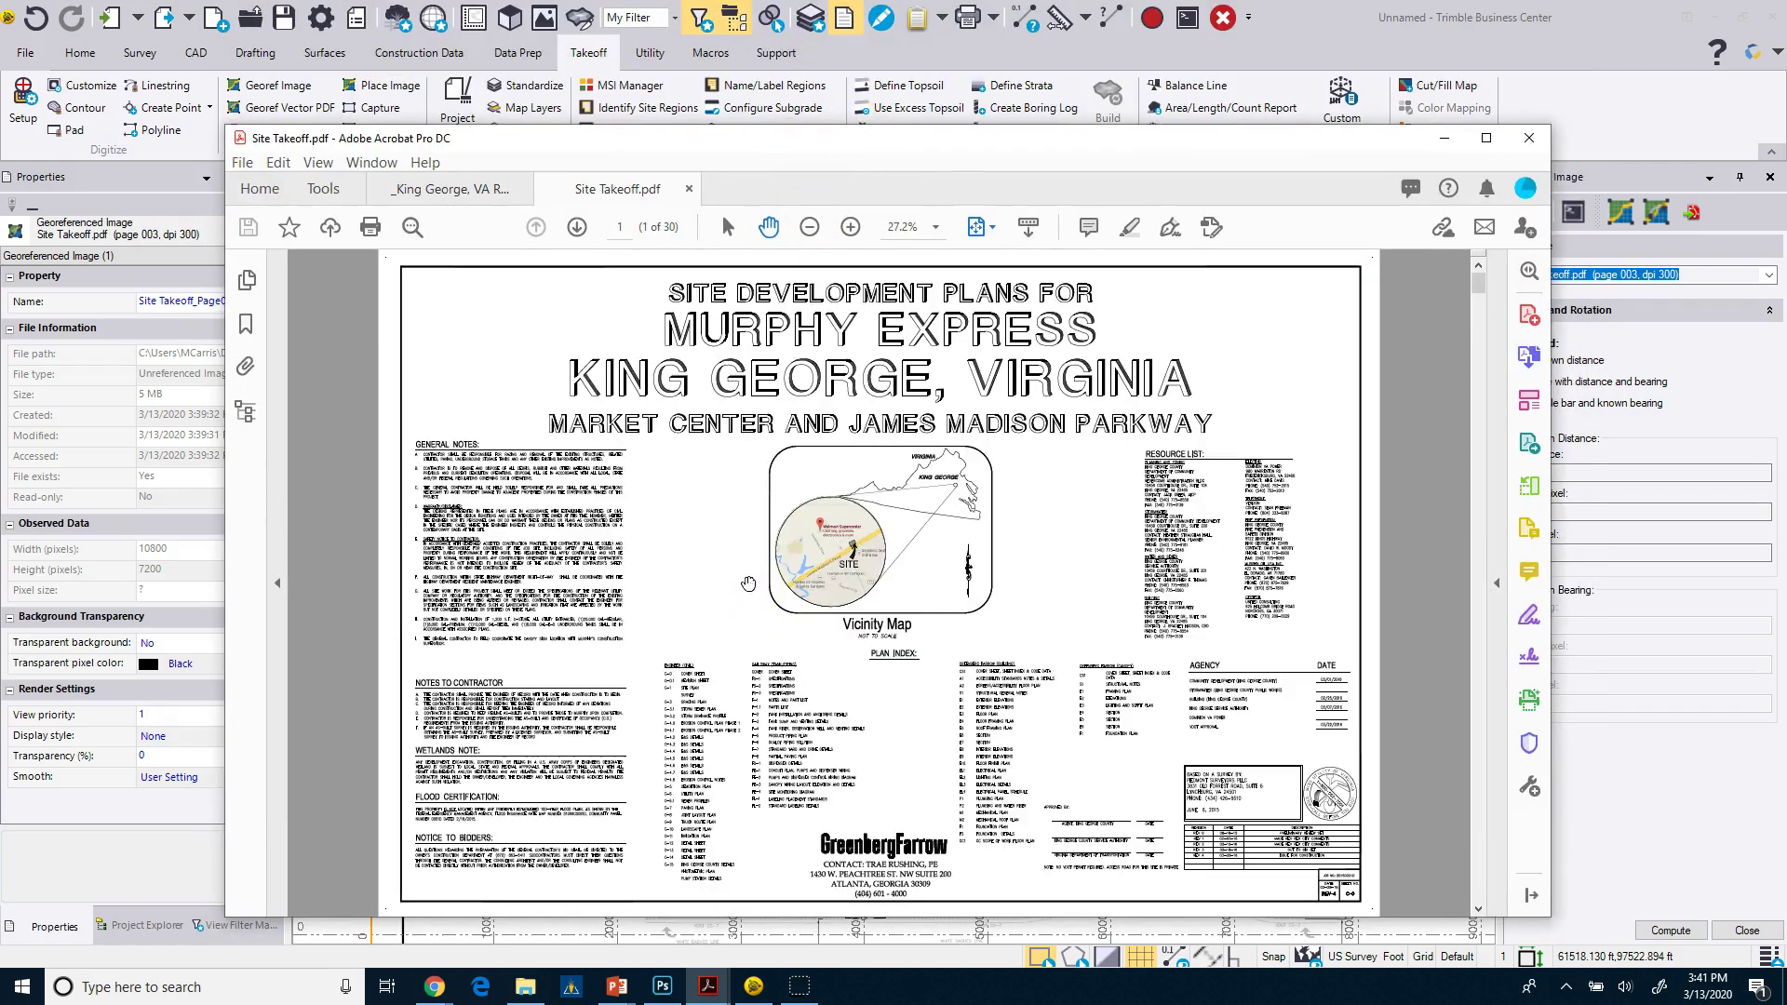
pyautogui.scroll(-2, 748, 582)
pyautogui.scroll(-2, 747, 582)
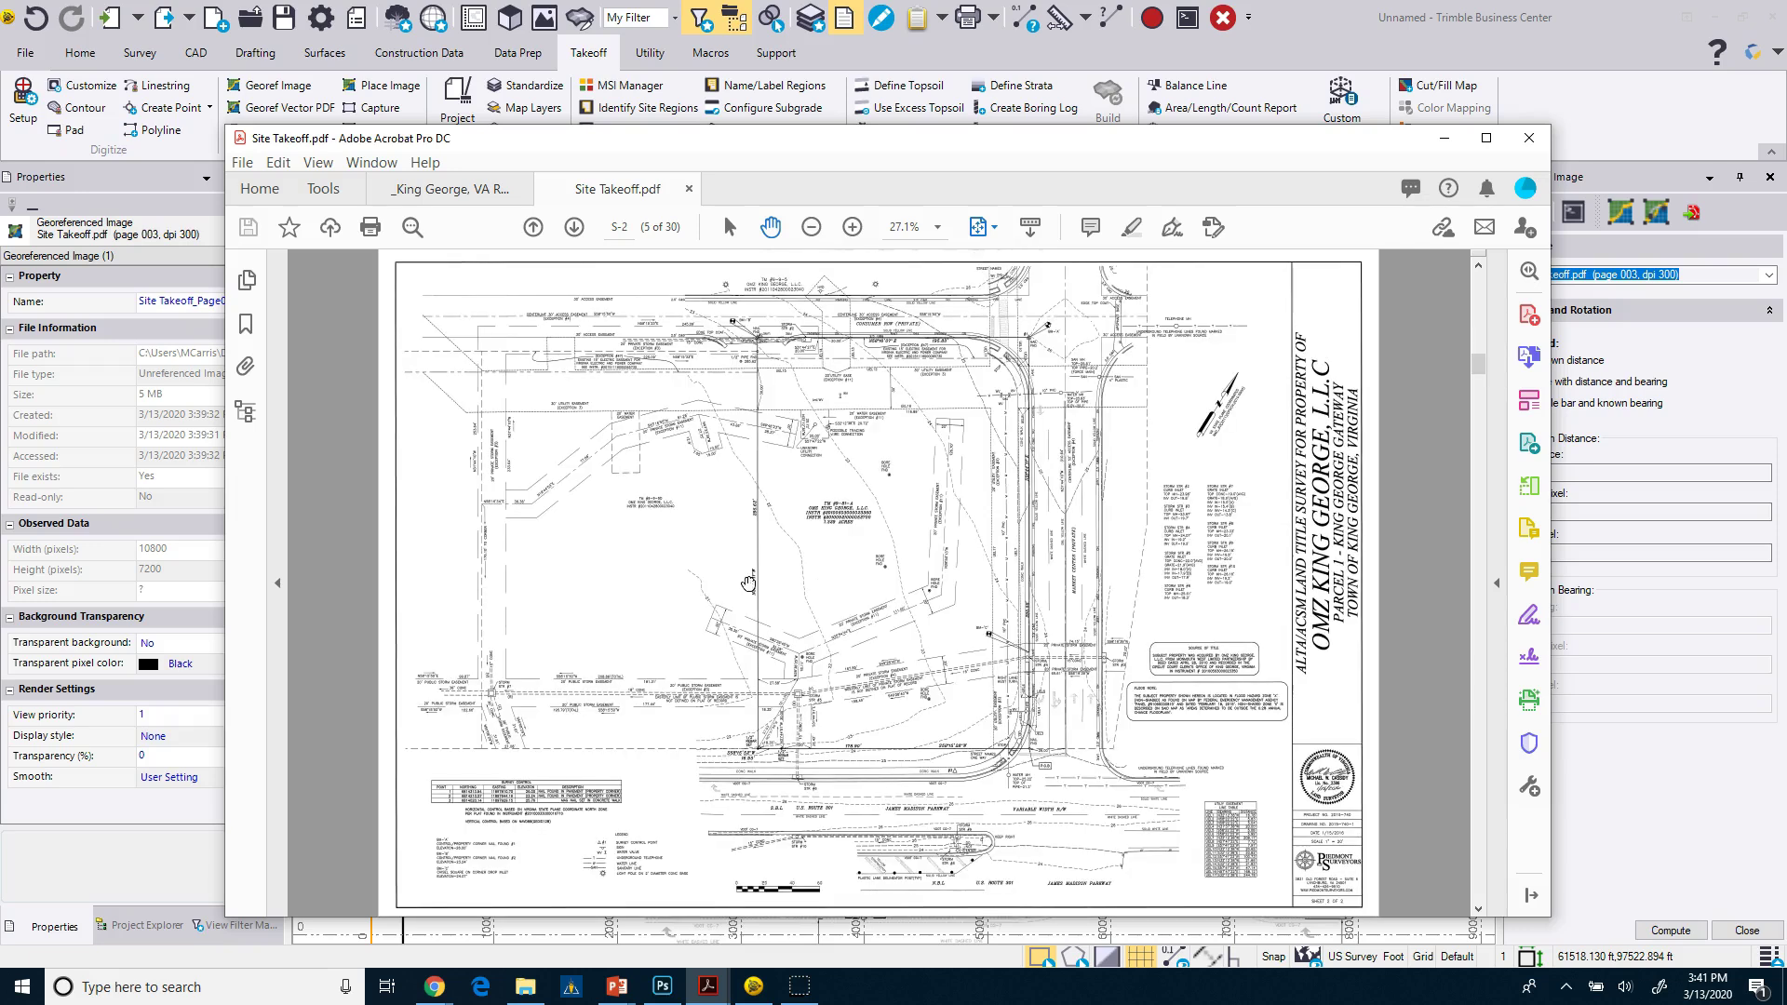
pyautogui.click(853, 228)
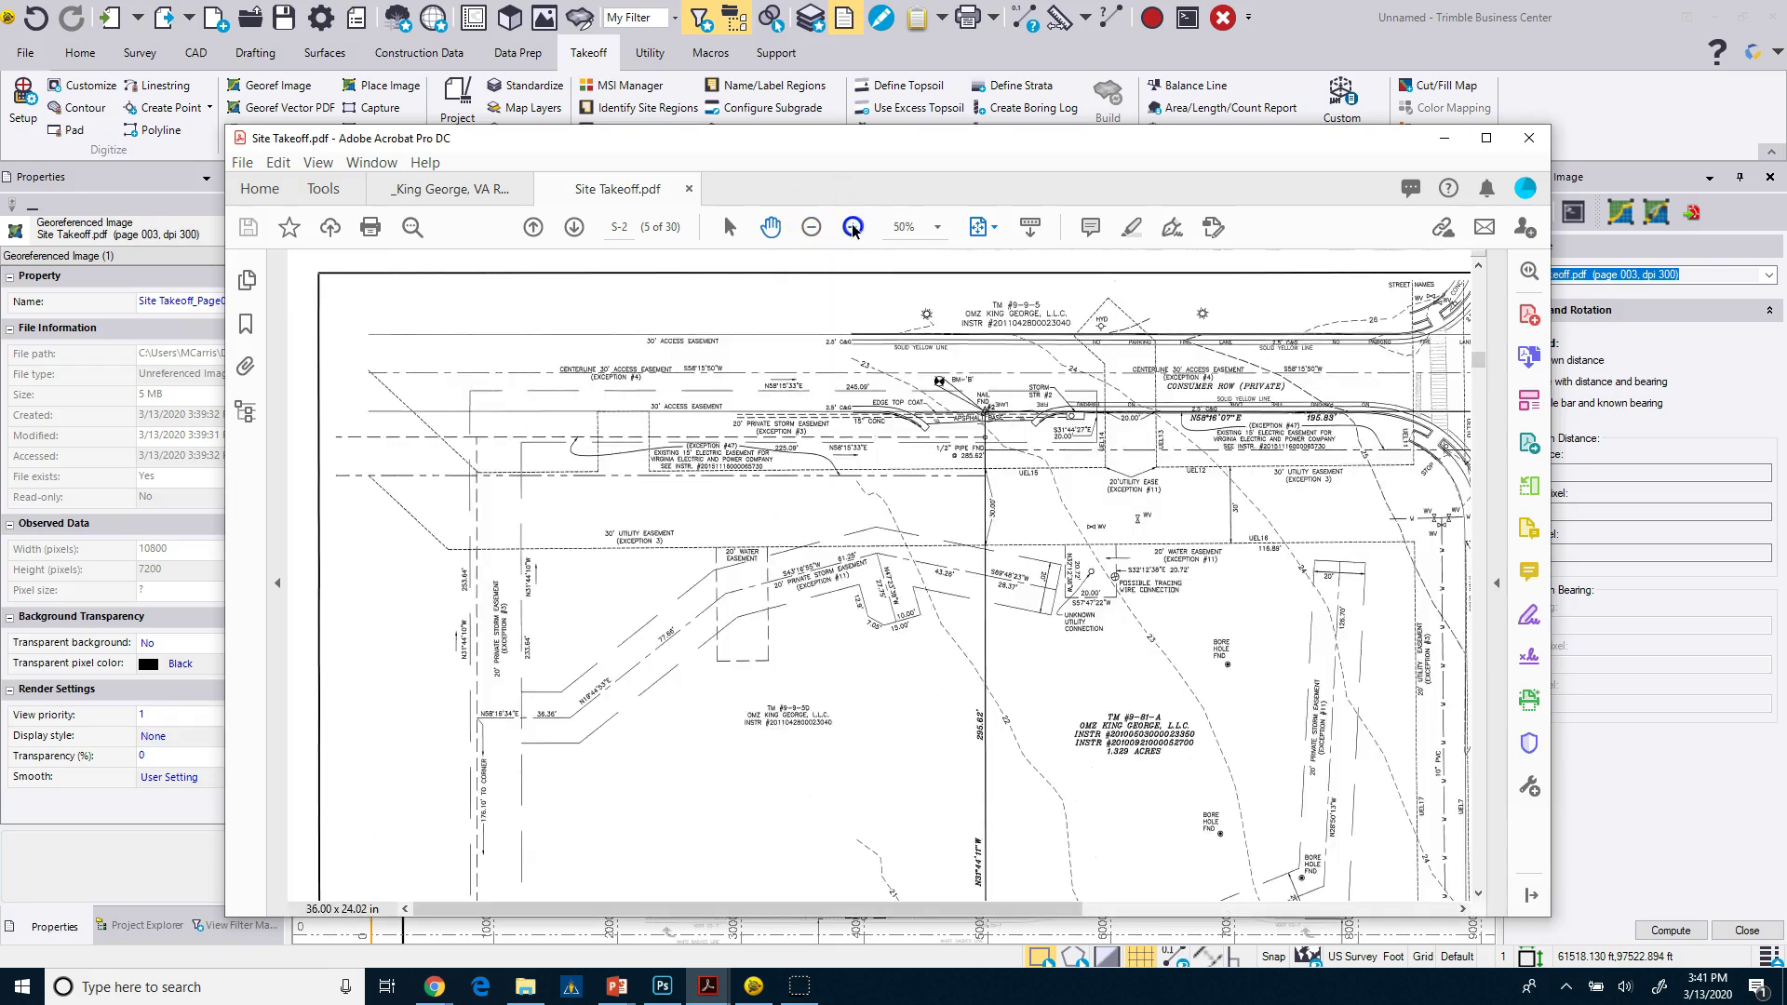
pyautogui.moveTo(1156, 678); pyautogui.dragTo(539, 345)
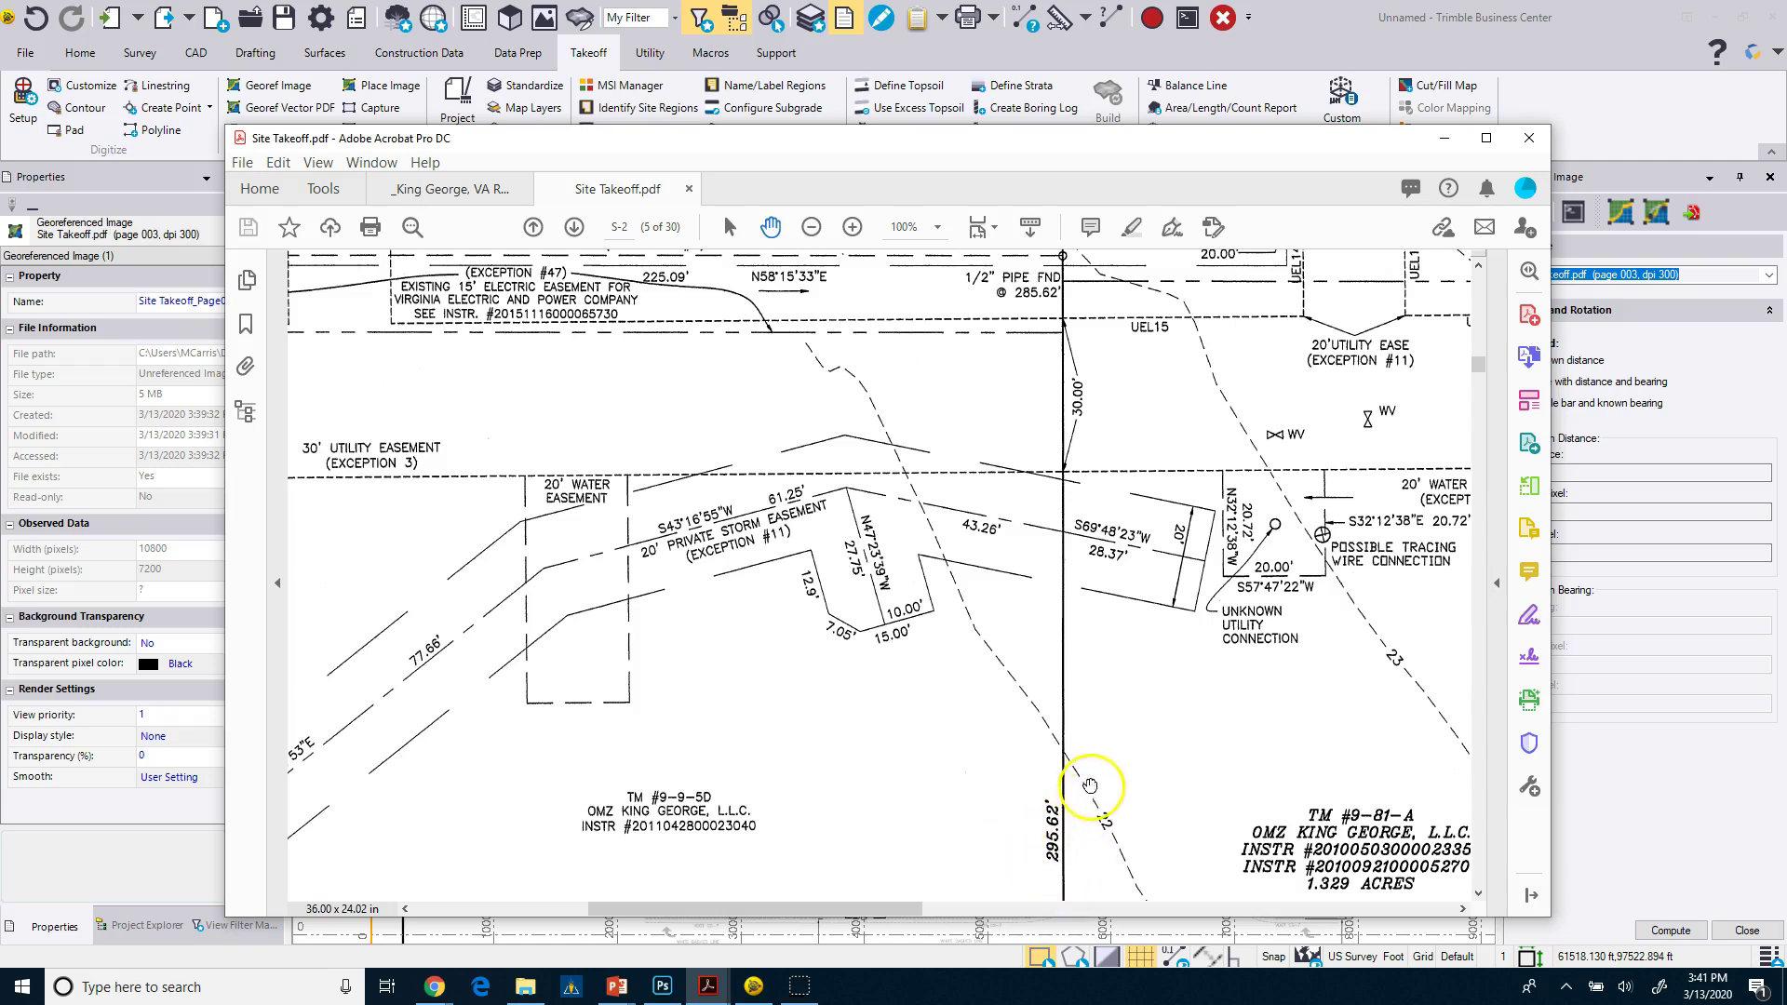
pyautogui.click(1443, 140)
# Step: Enter a 295.62 ft known distance, pick the two line corners, and compute the scale
pyautogui.scroll(5, 708, 549)
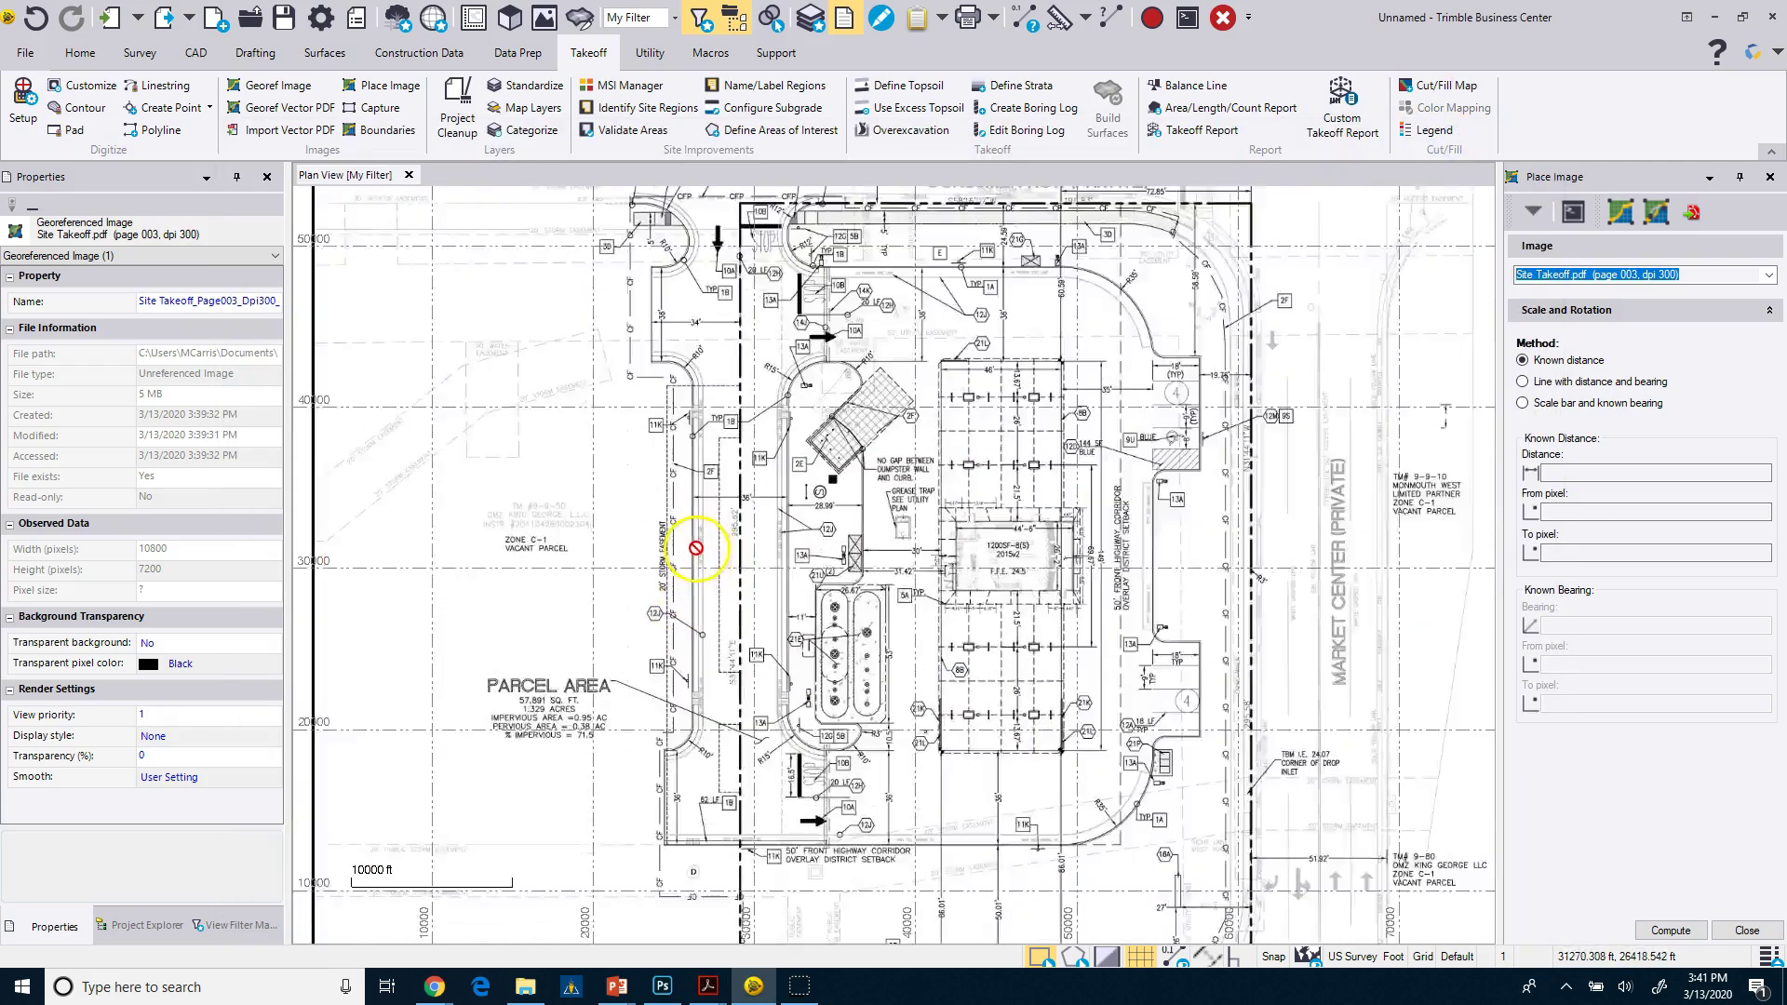
pyautogui.scroll(-5, 766, 559)
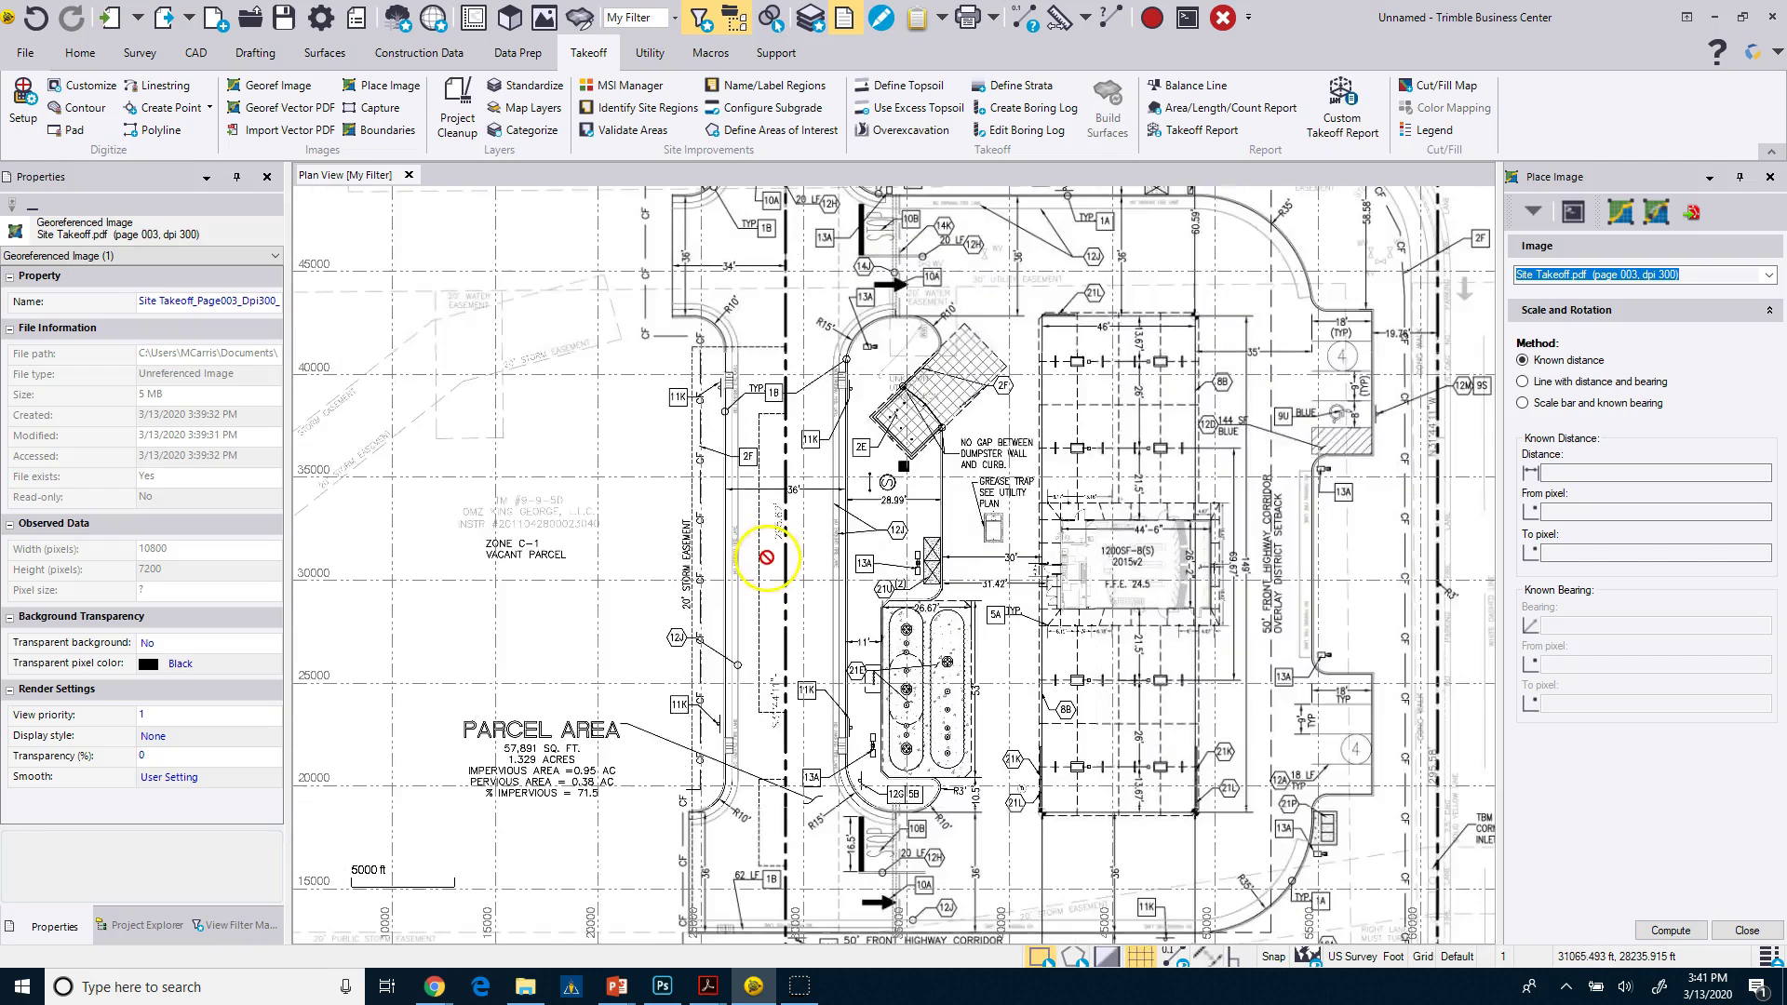
pyautogui.click(1599, 475)
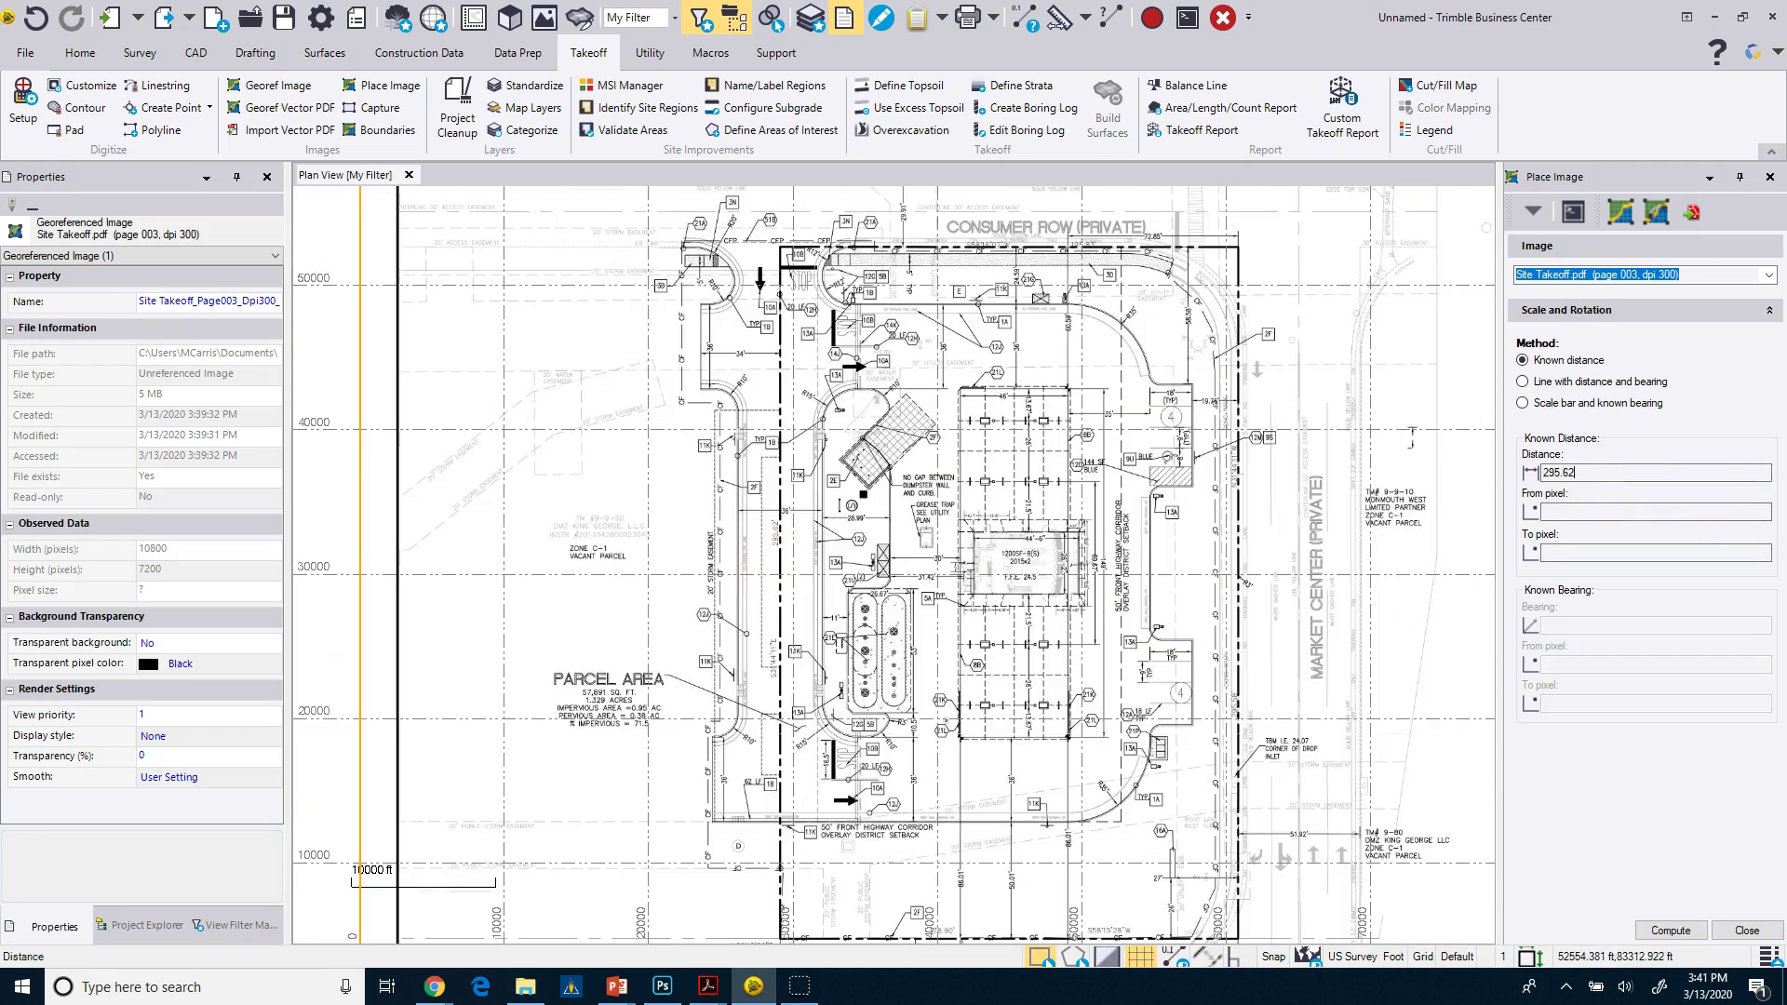
pyautogui.click(1552, 510)
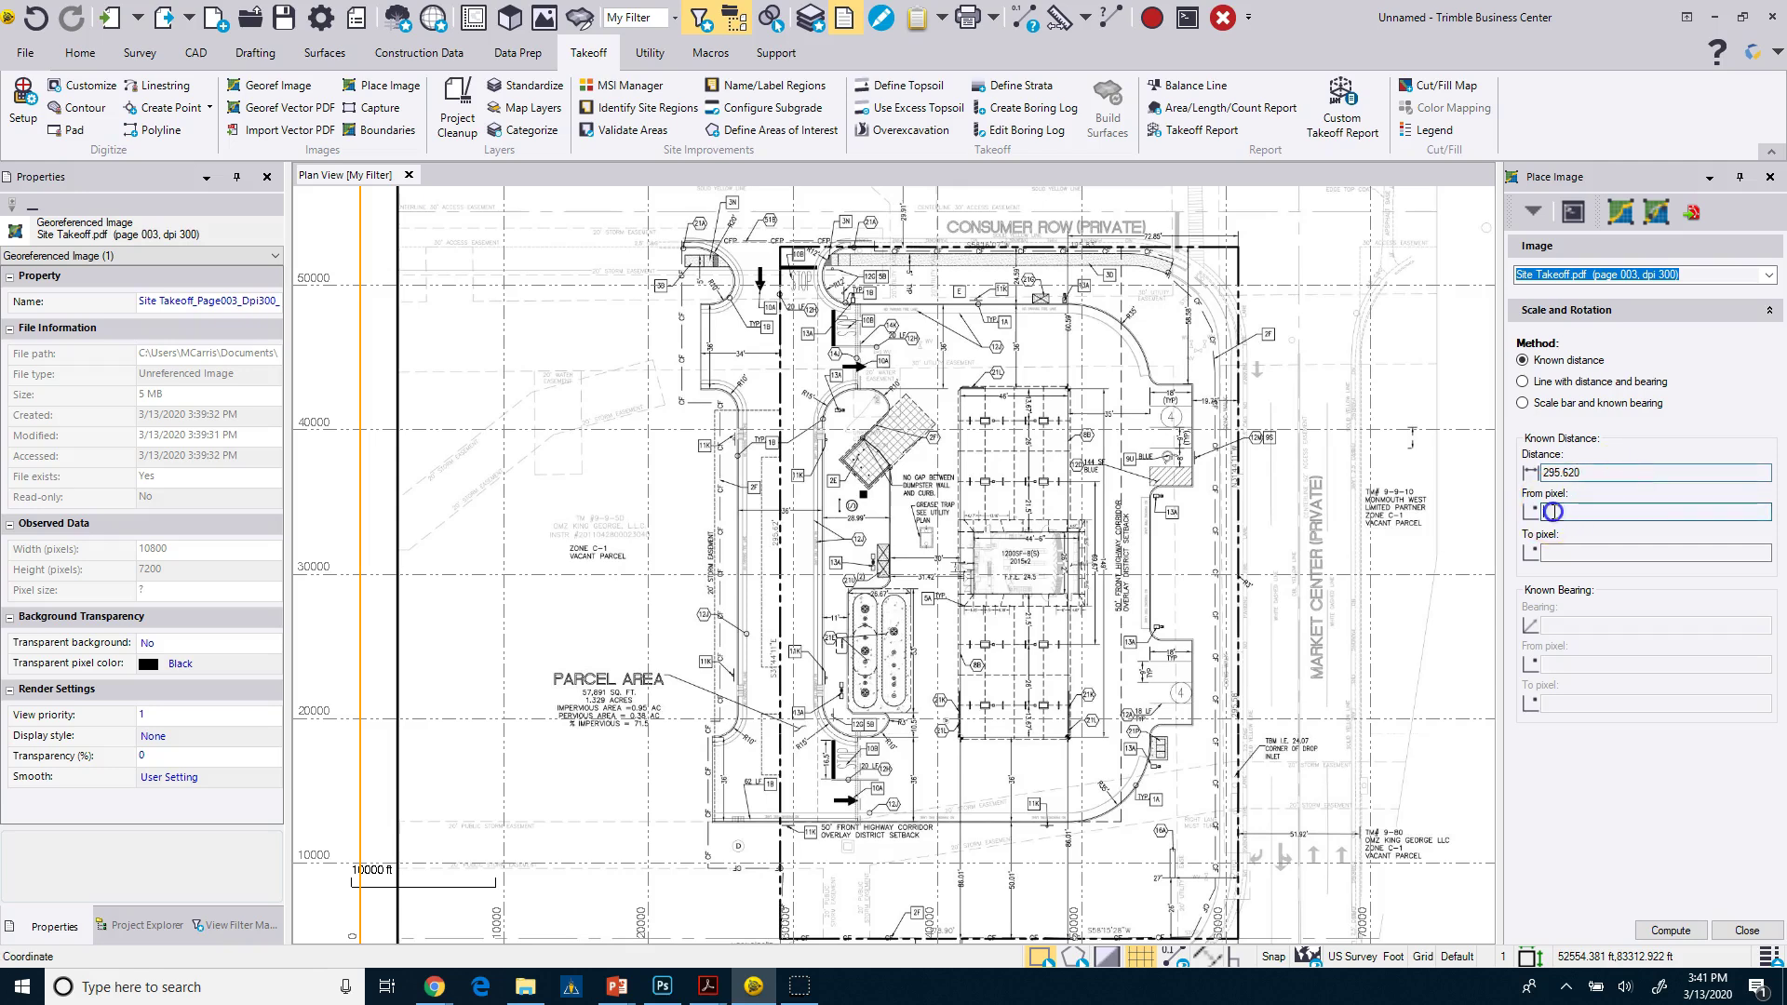
pyautogui.click(1566, 551)
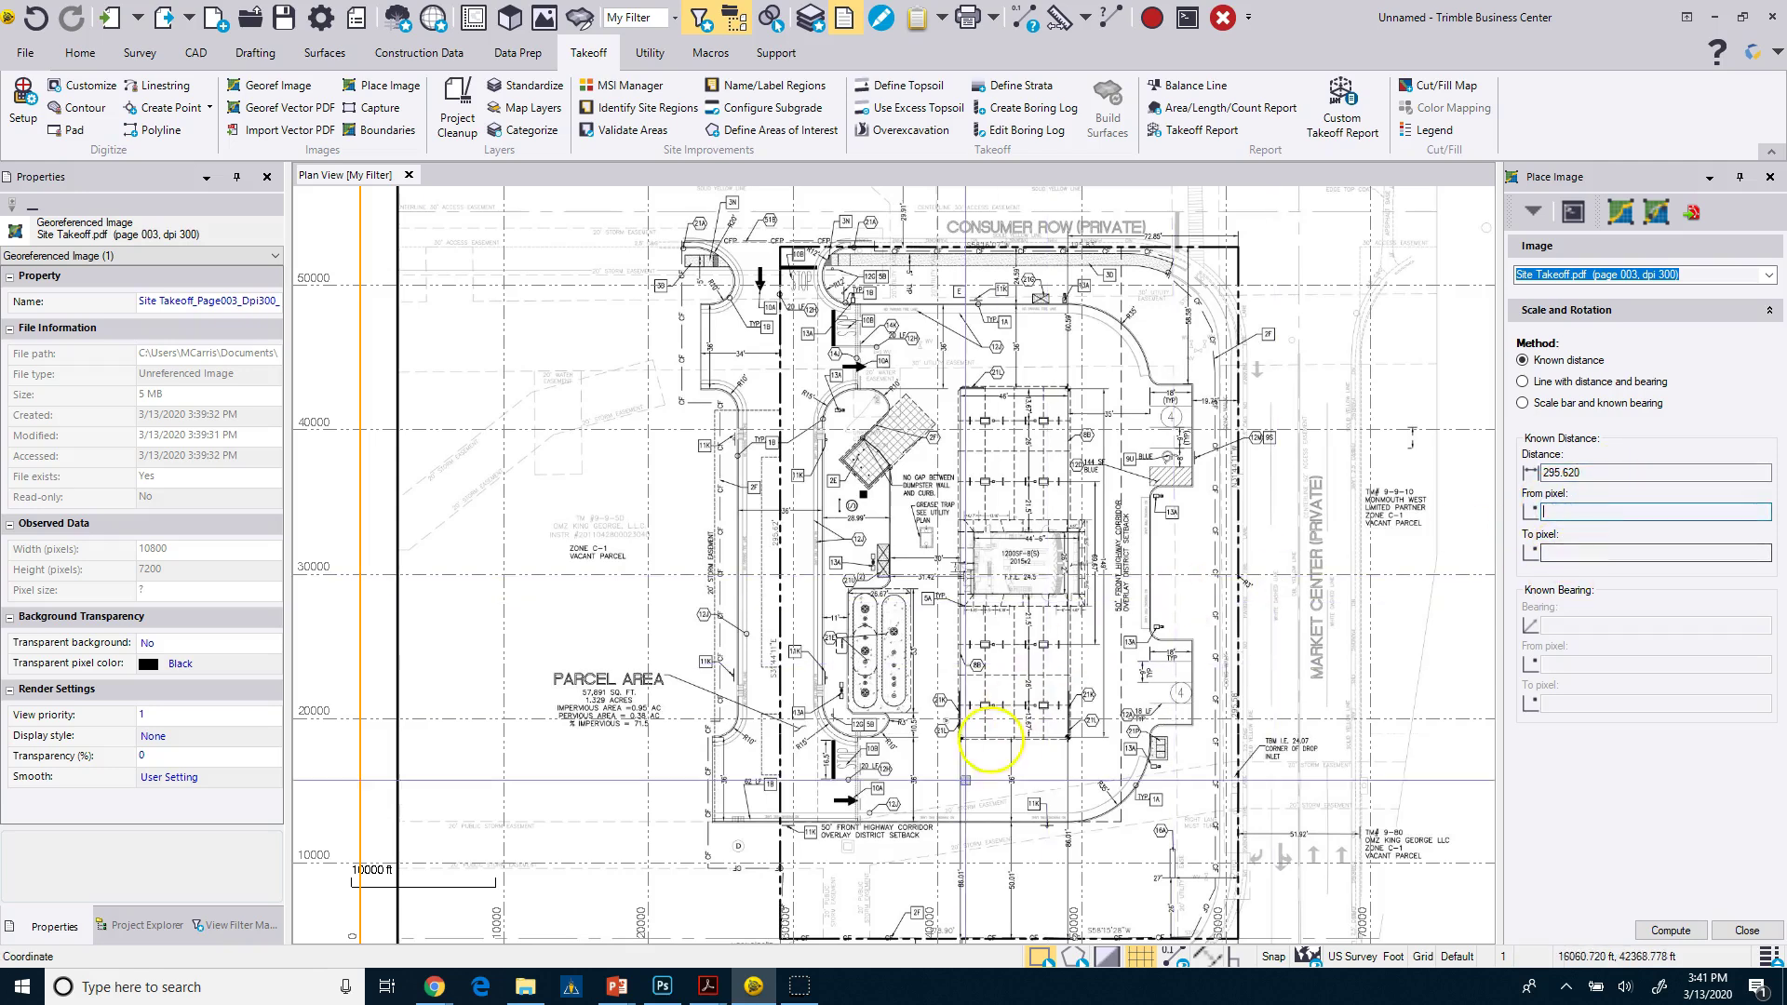
pyautogui.scroll(-5, 818, 819)
pyautogui.scroll(10, 794, 764)
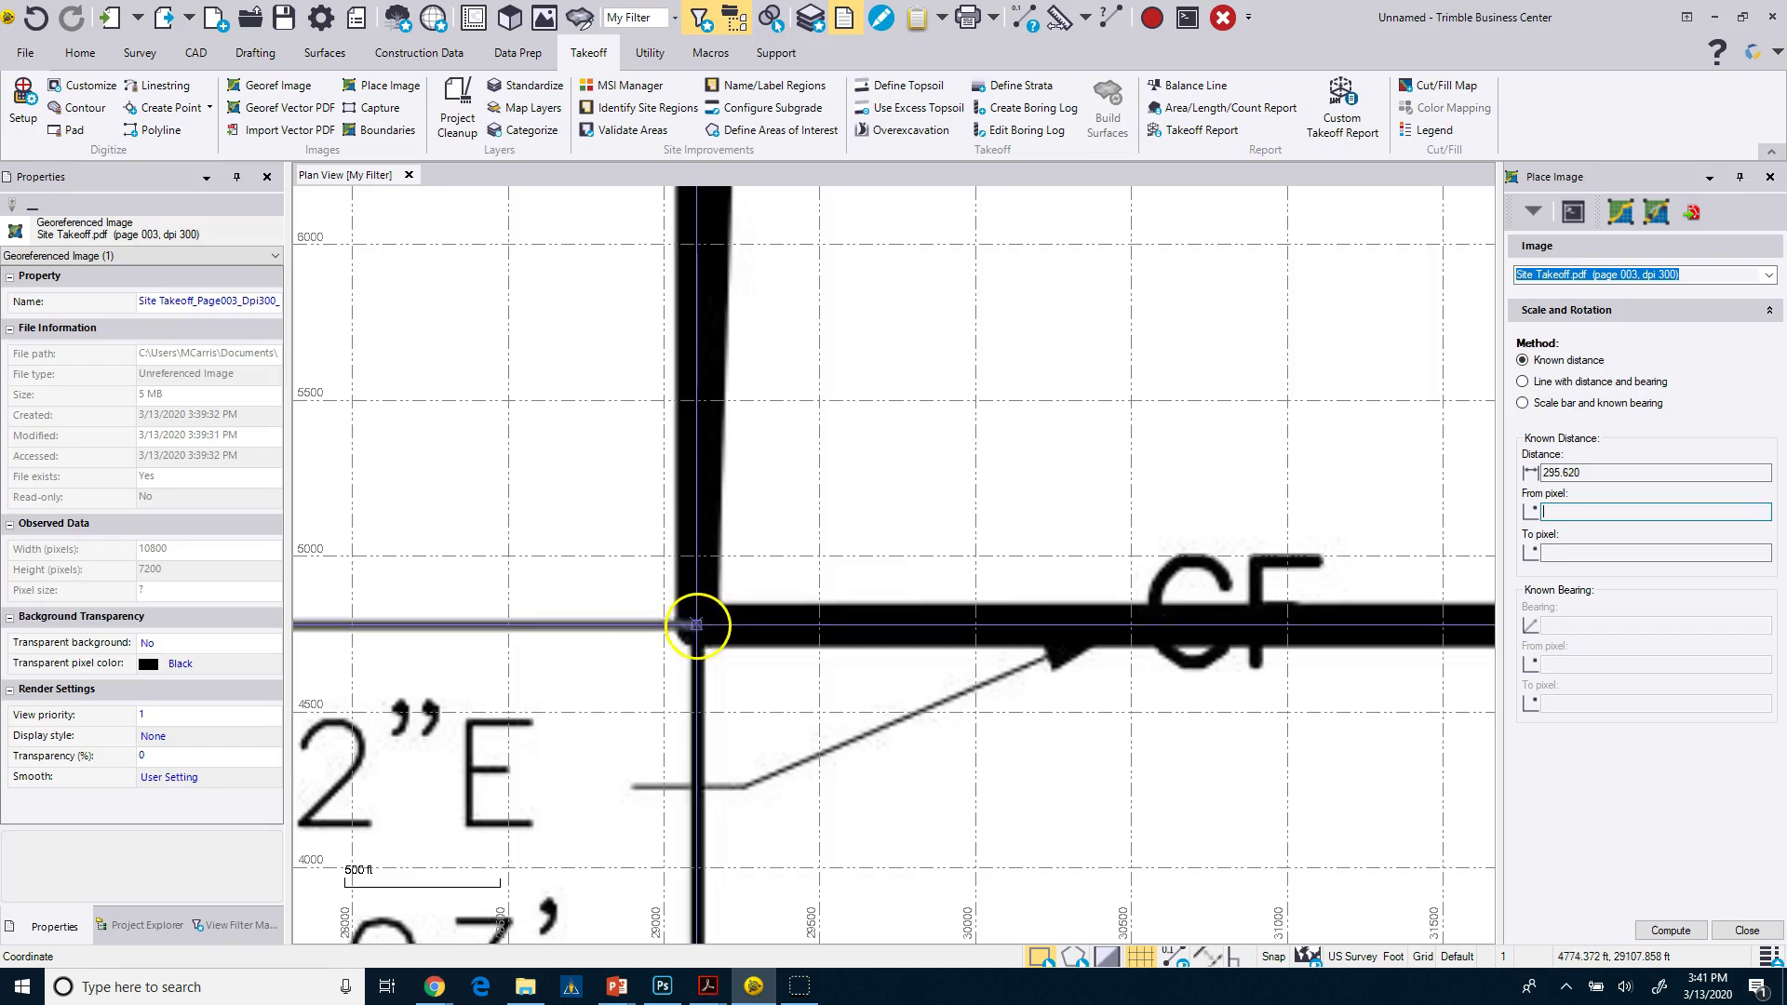
pyautogui.click(696, 625)
pyautogui.scroll(-10, 600, 695)
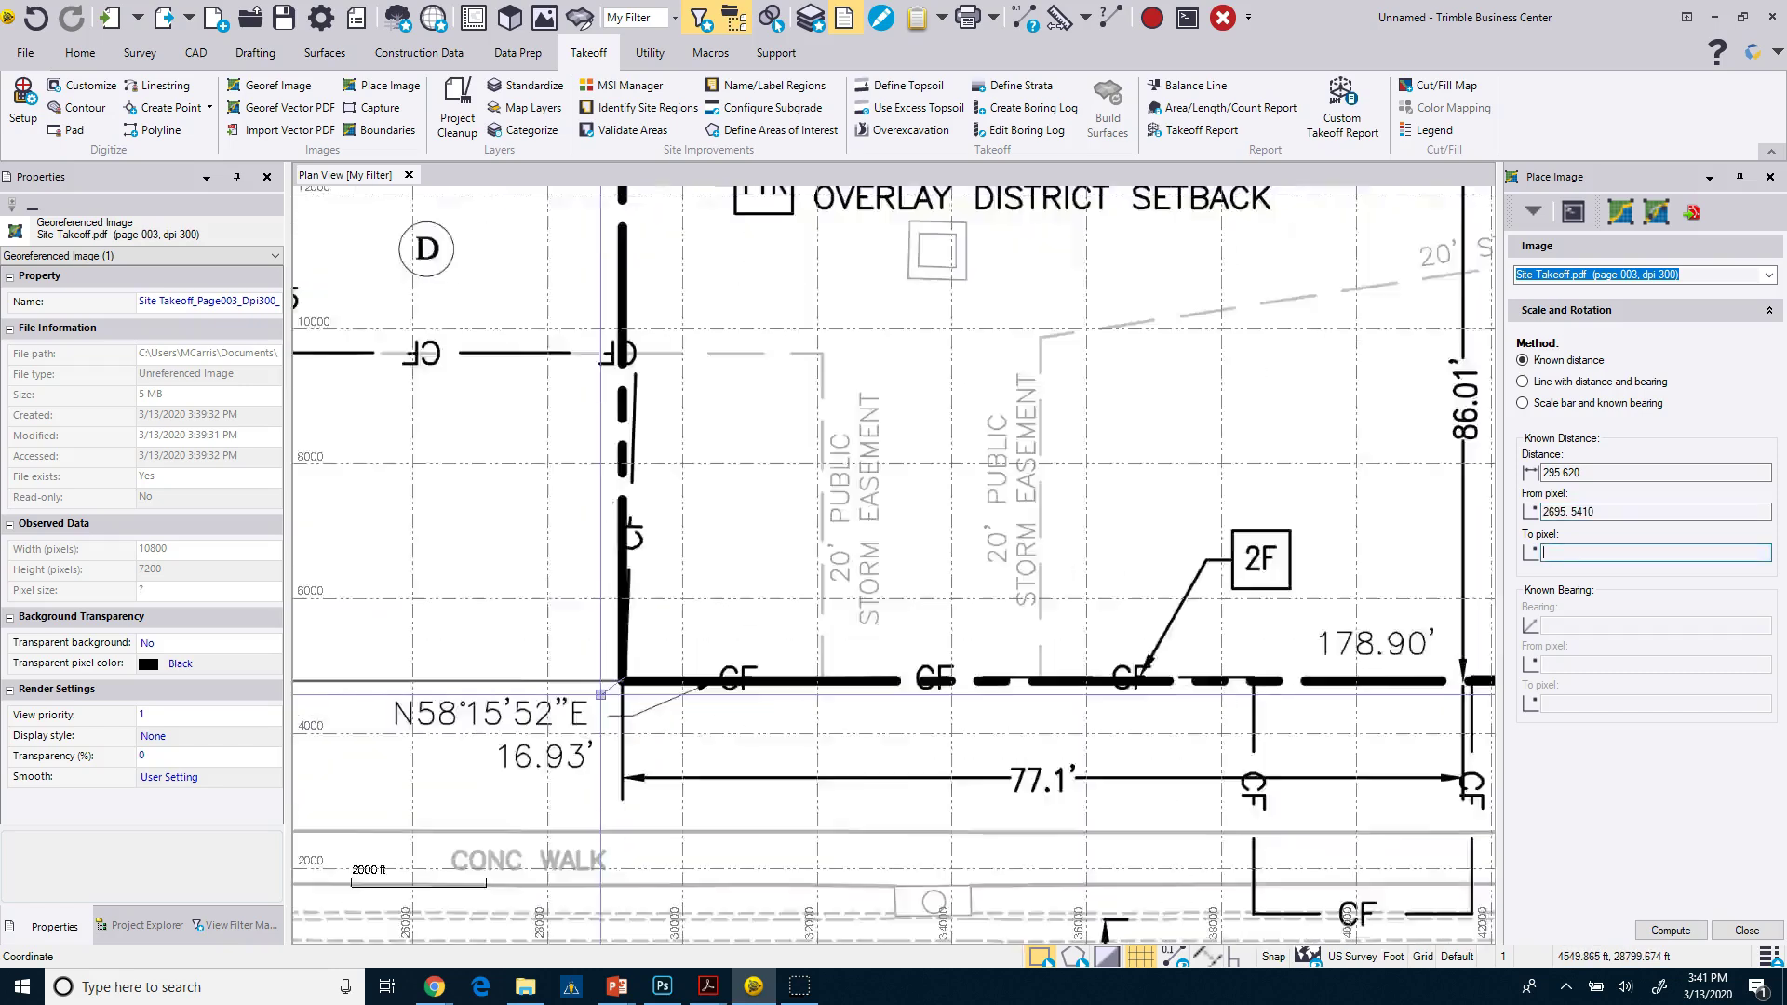
pyautogui.scroll(10, 624, 648)
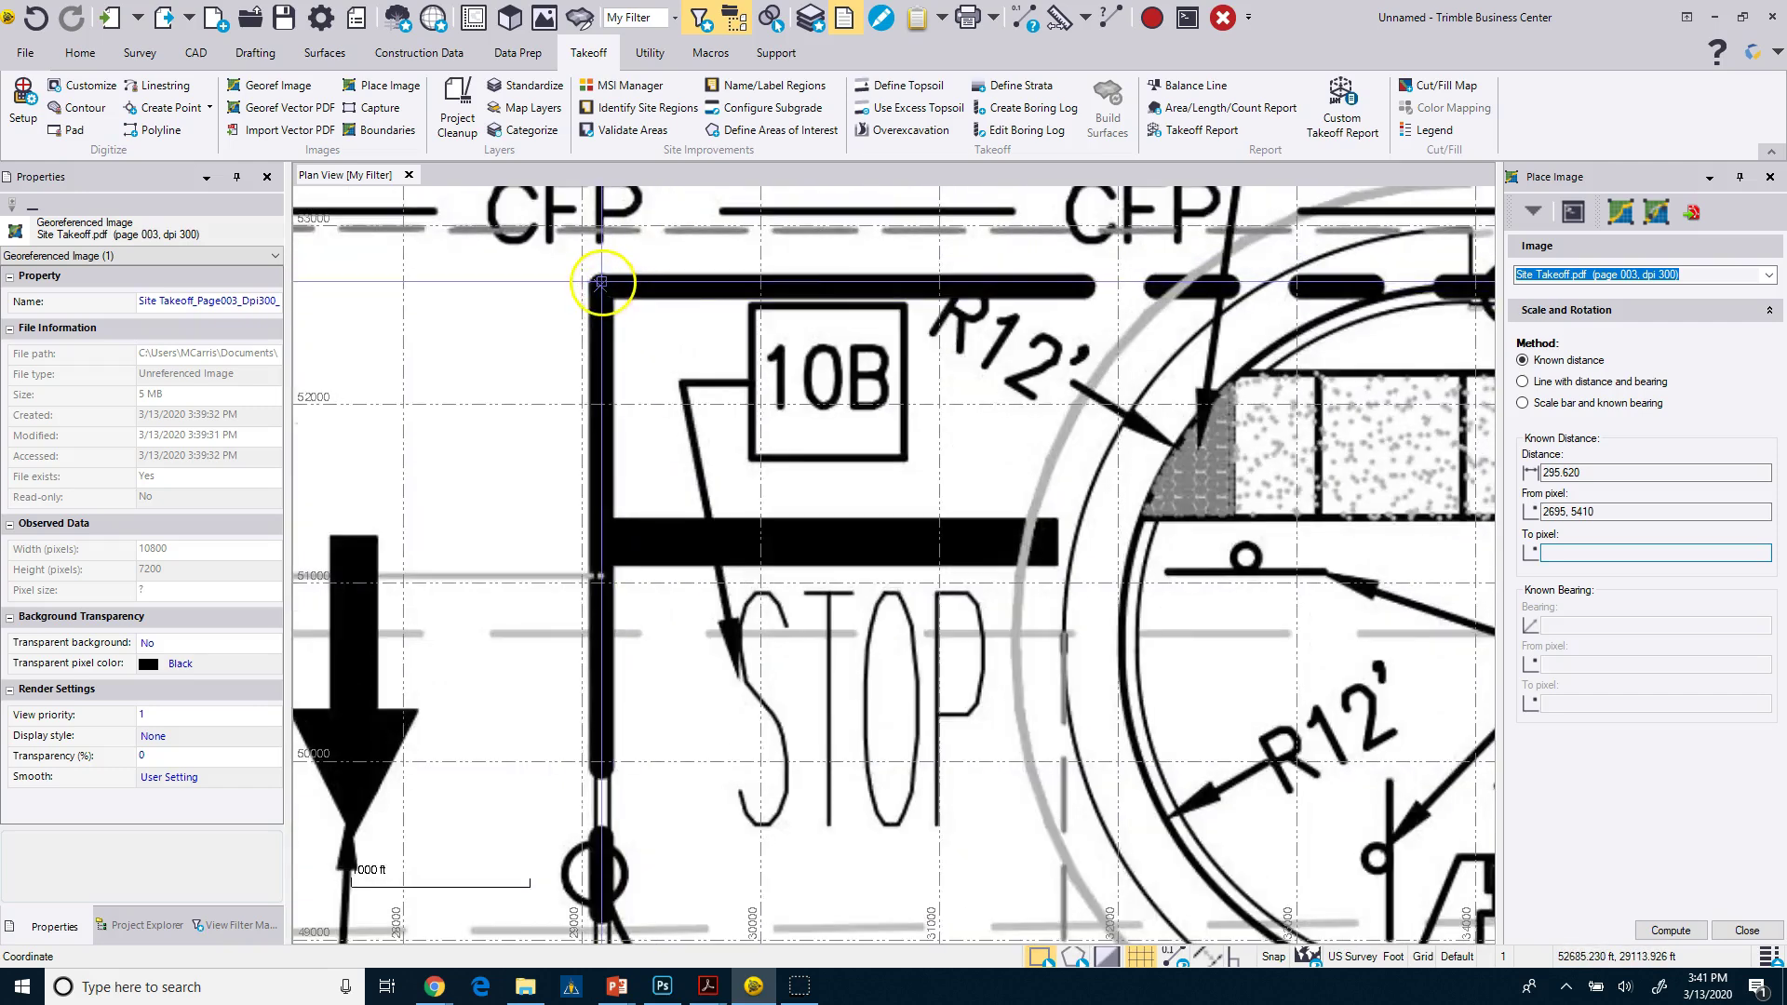
pyautogui.click(600, 285)
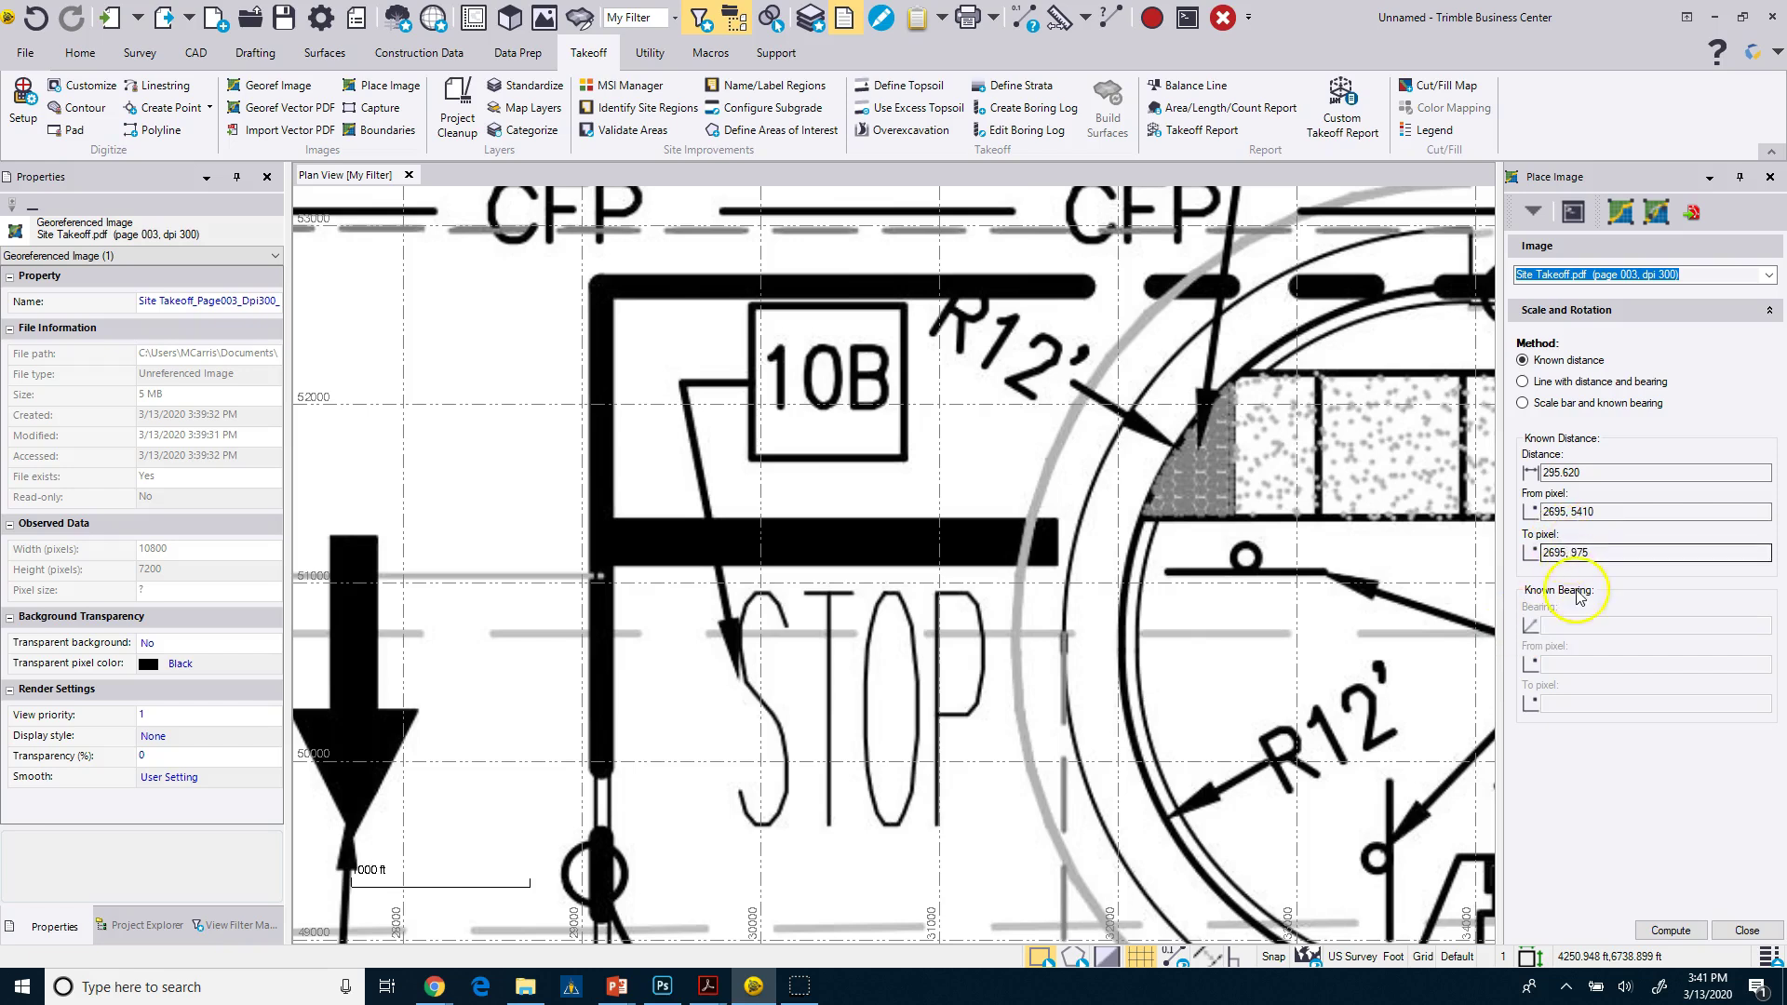
pyautogui.click(1671, 930)
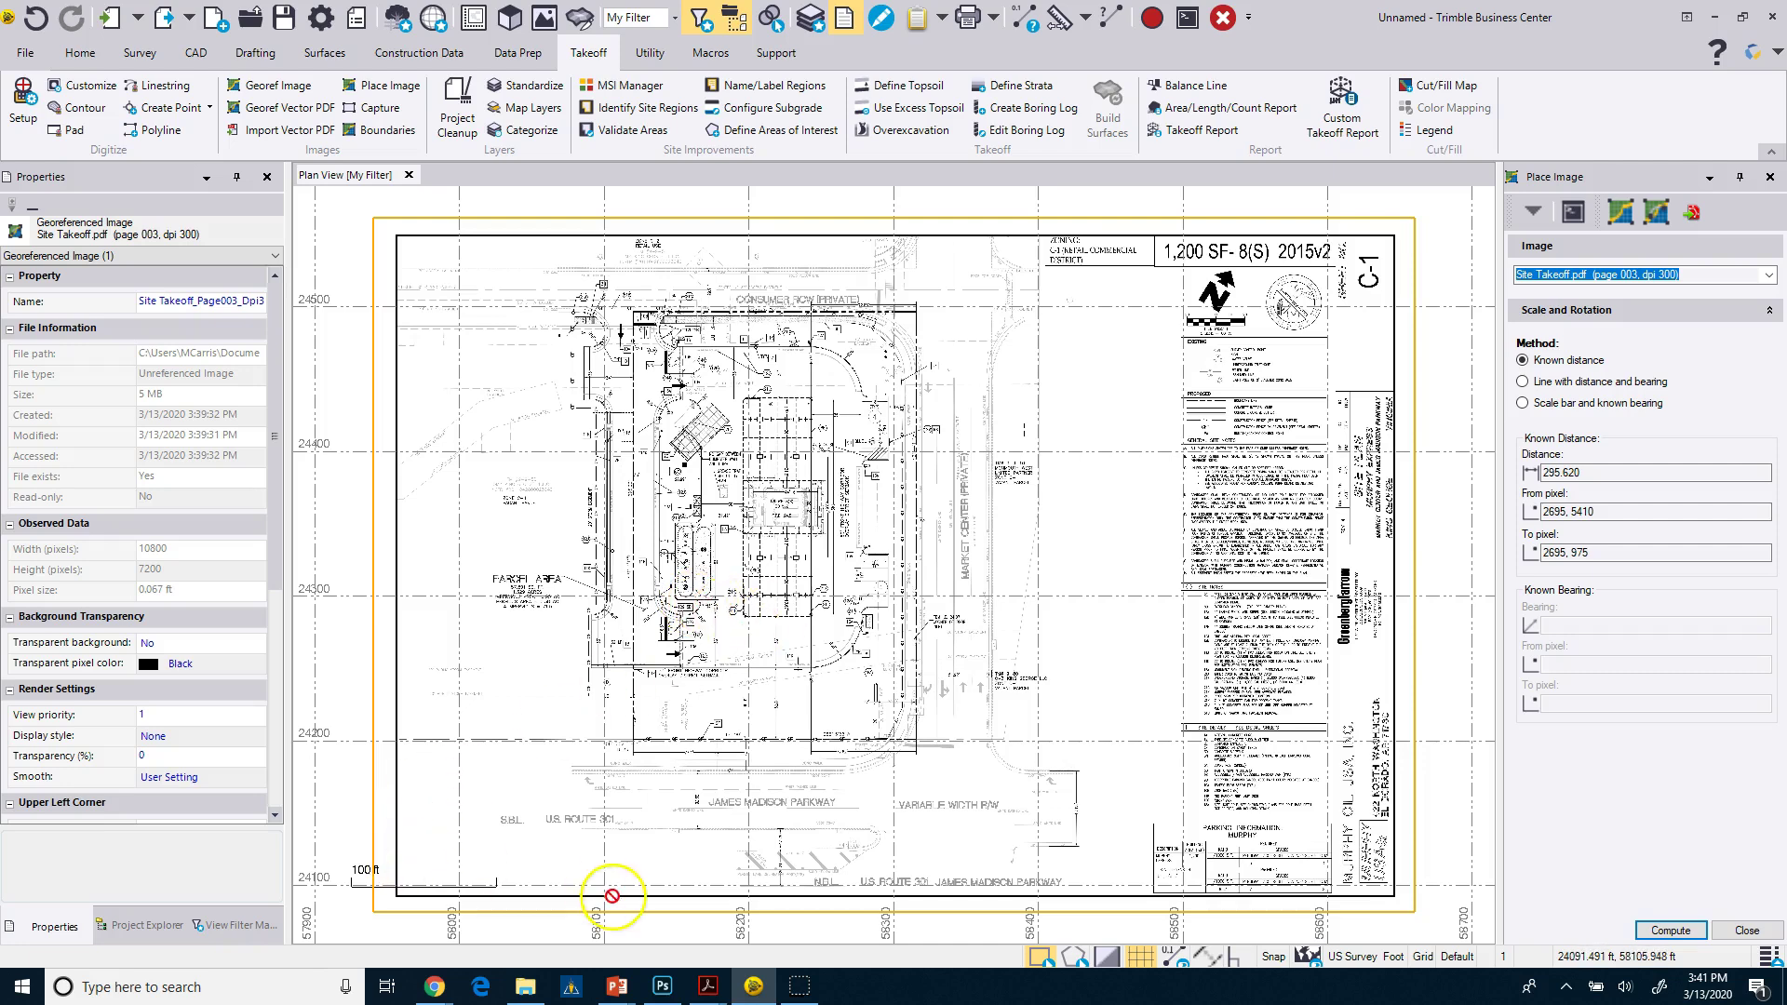
# Step: Close the Place Image pane, centre the scaled sheet, and start Measure Distance with Ctrl+M
pyautogui.moveTo(475, 522); pyautogui.dragTo(597, 456, button='middle')
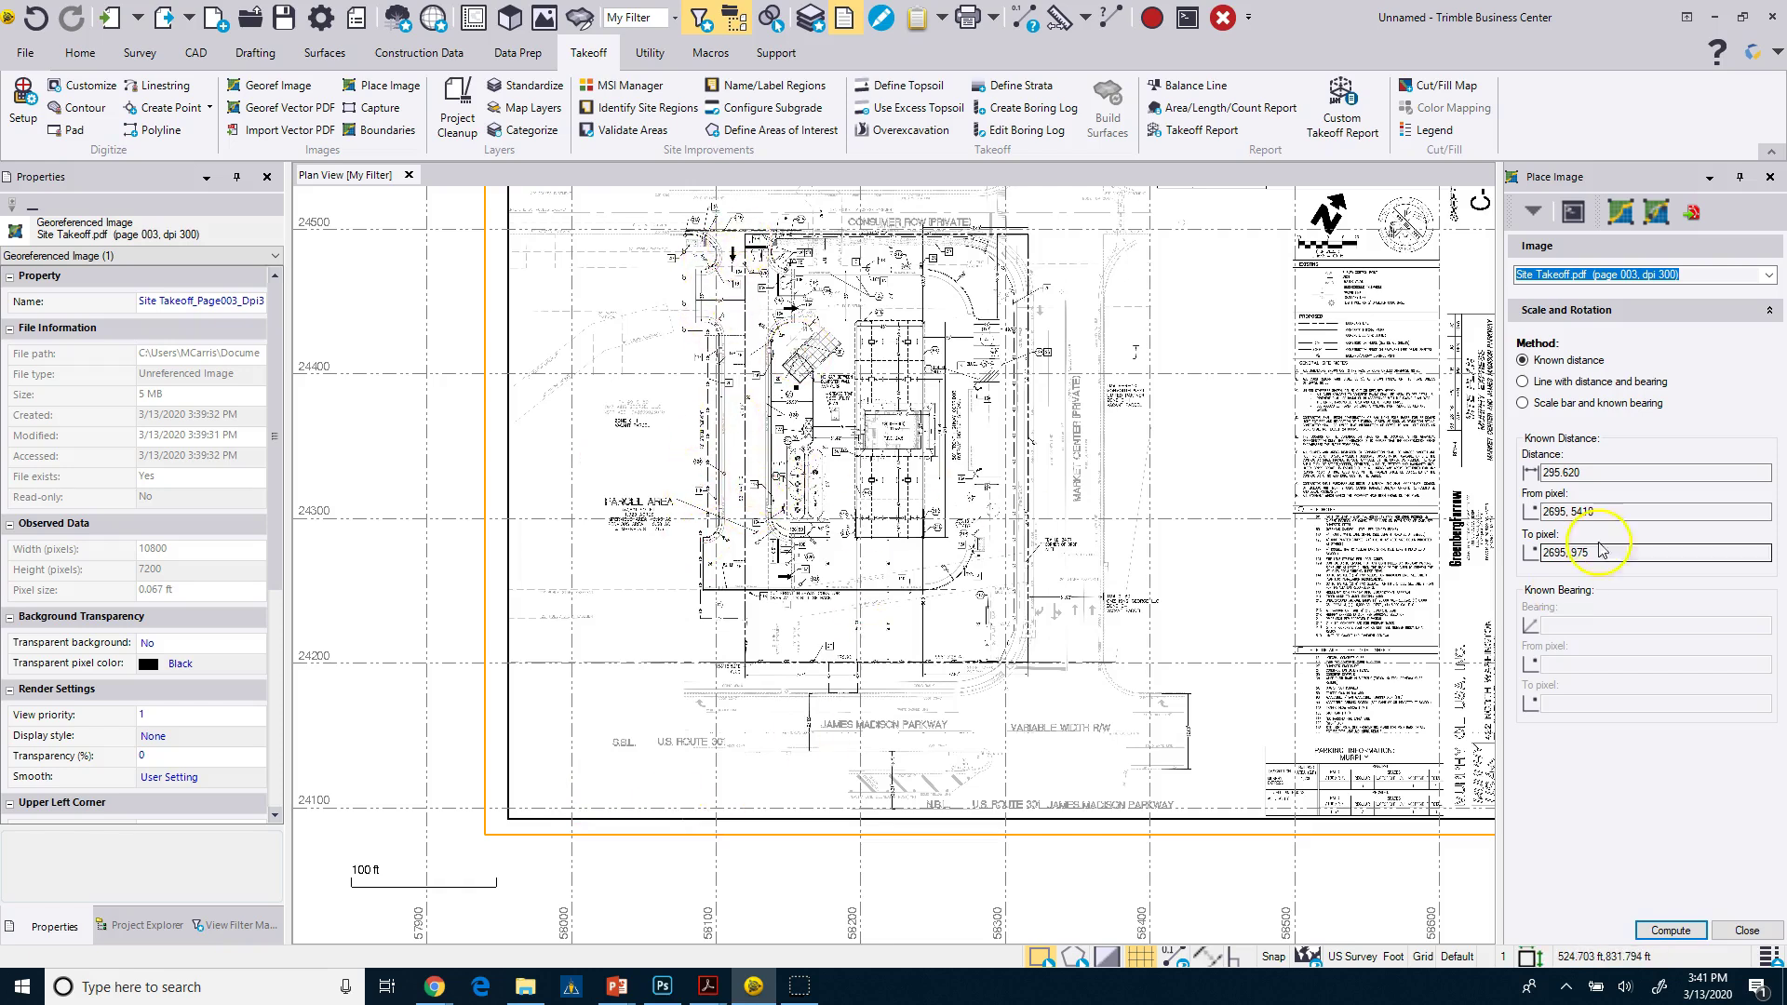
pyautogui.click(1742, 930)
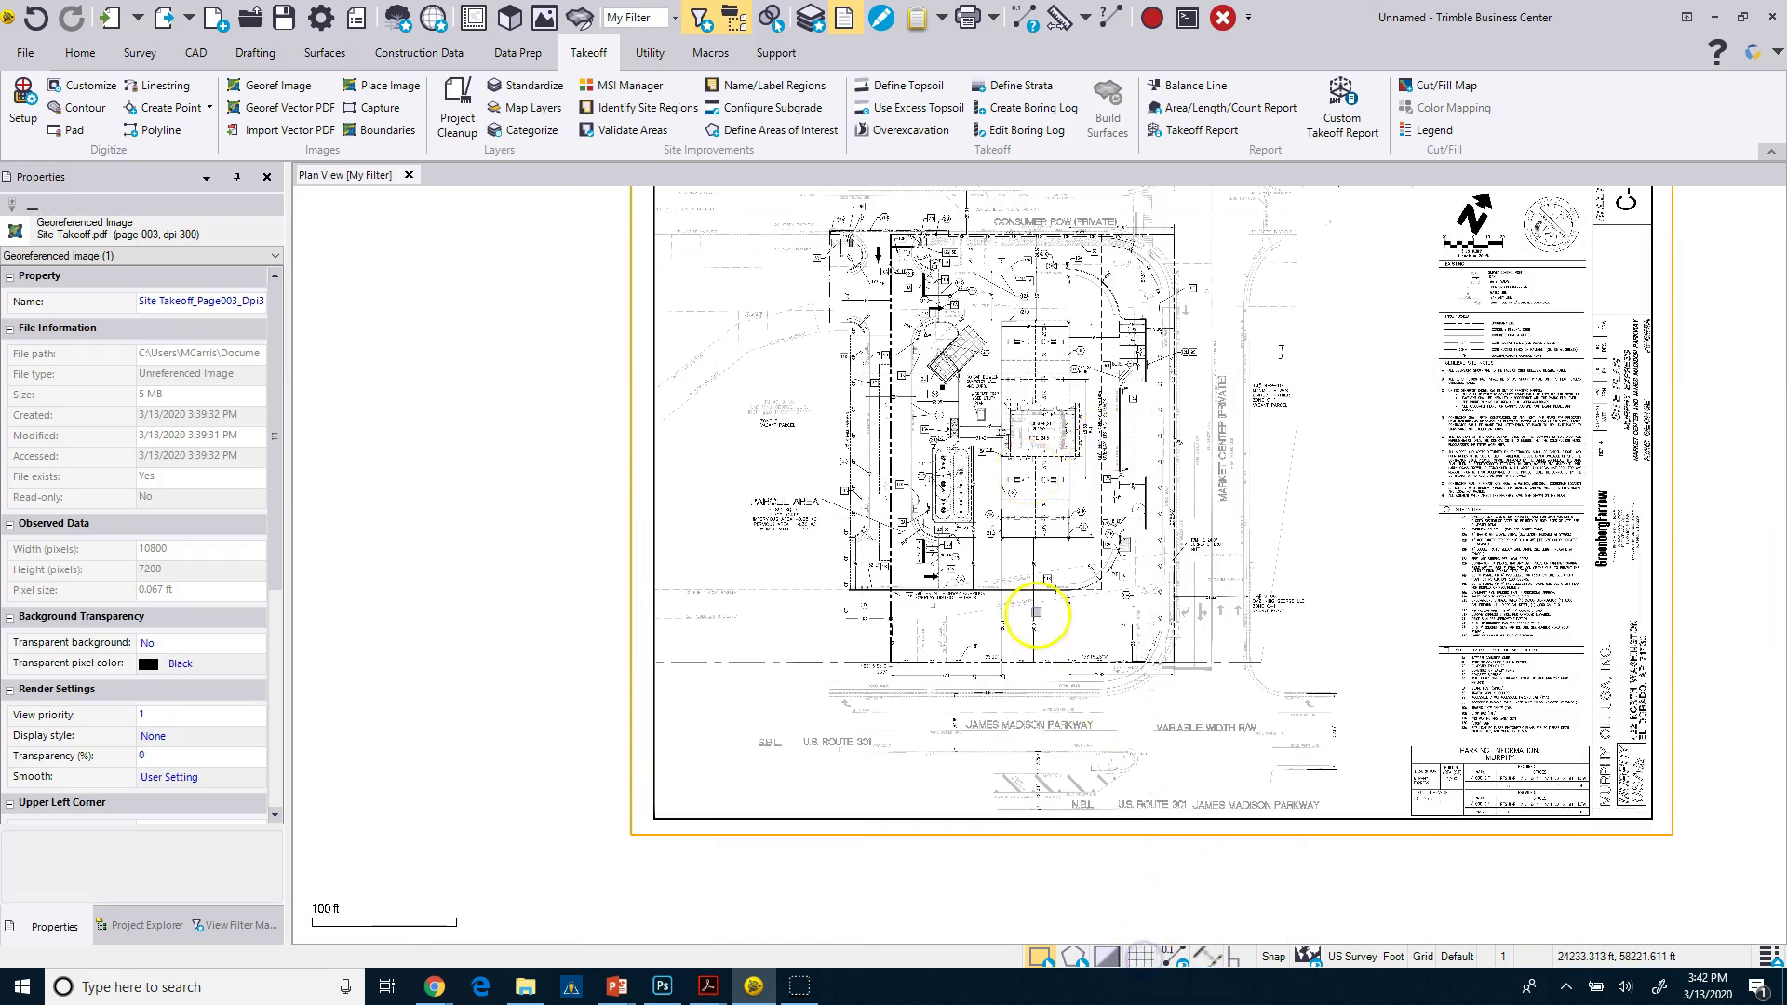
pyautogui.moveTo(1017, 537); pyautogui.dragTo(879, 616, button='middle')
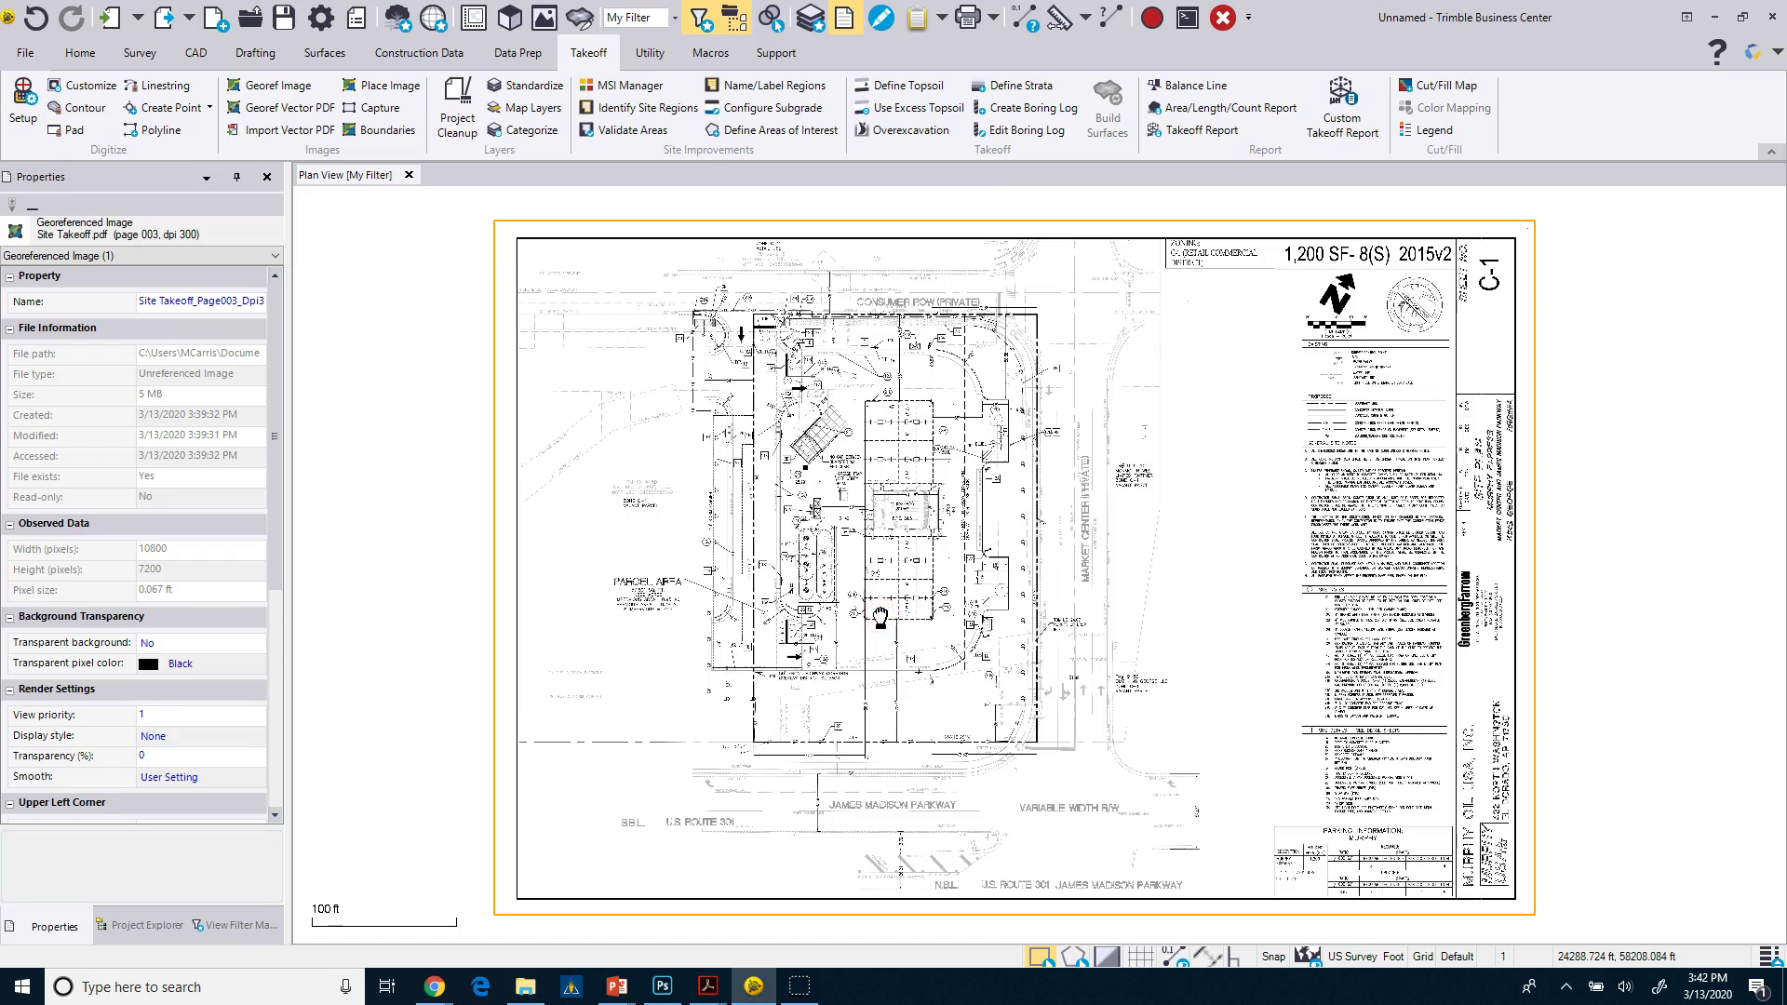
pyautogui.hotkey('ctrl', 'm')
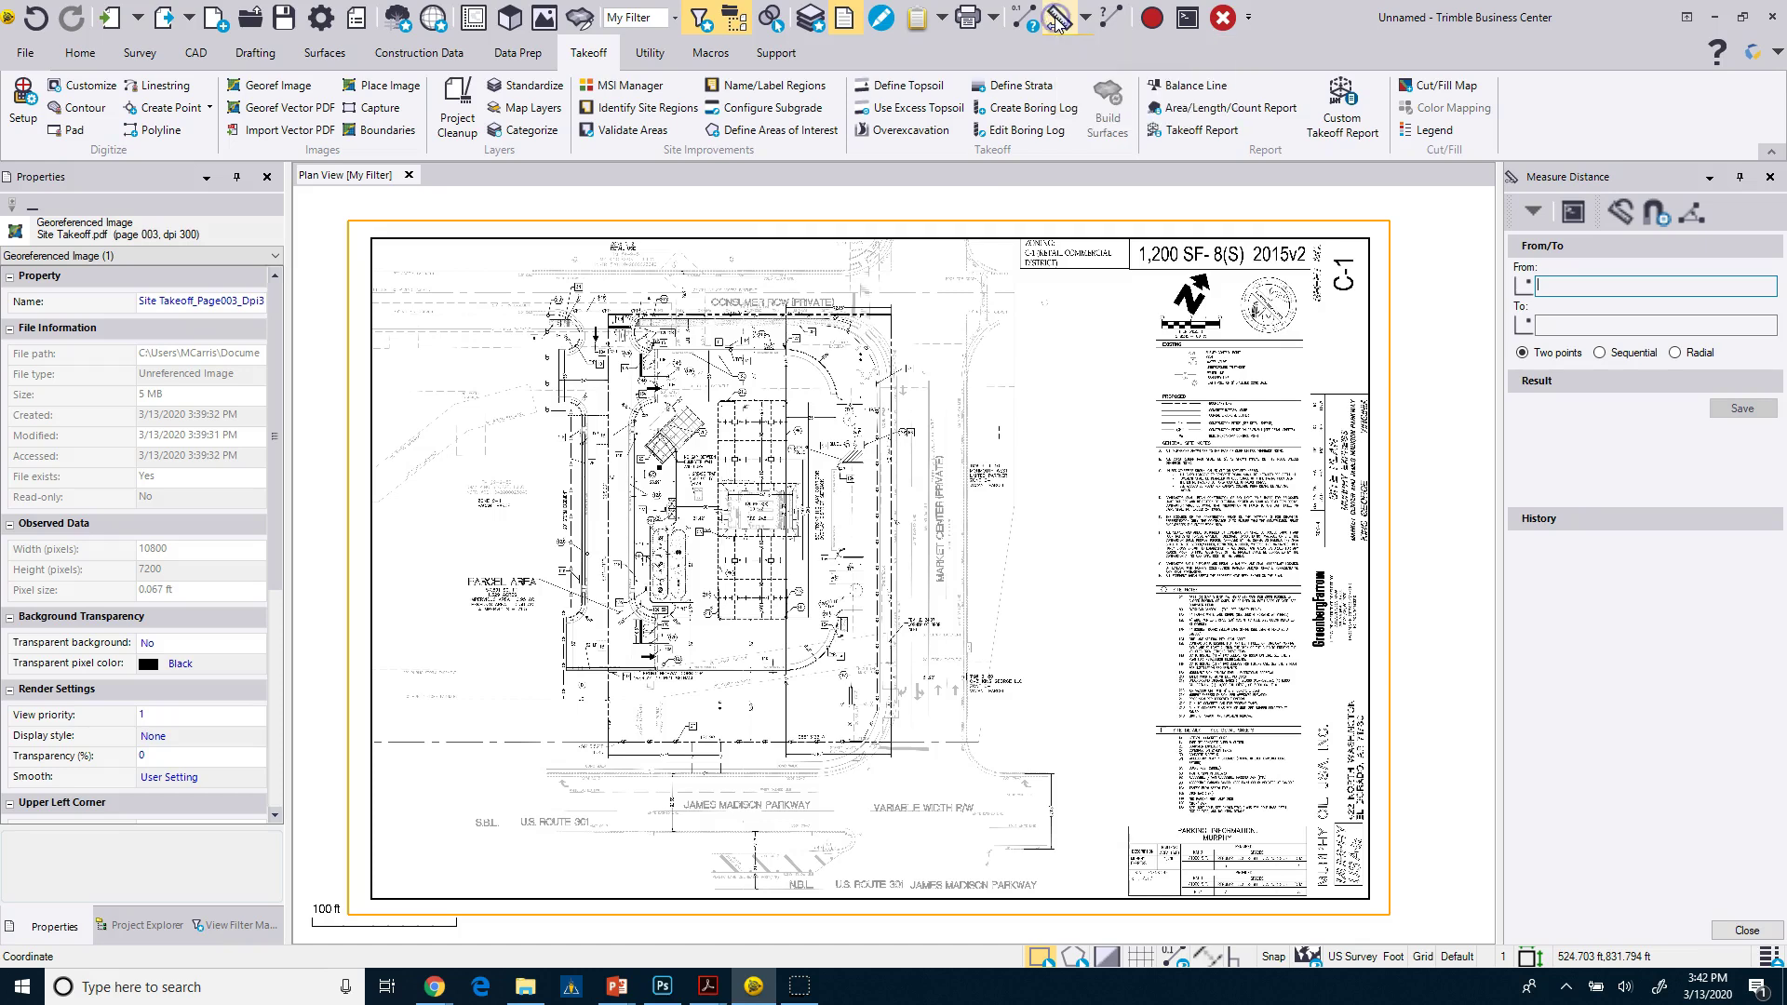
# Step: Measure between the 34' dimension arrow ends, reading a horizontal 33.906 ft
pyautogui.click(1538, 285)
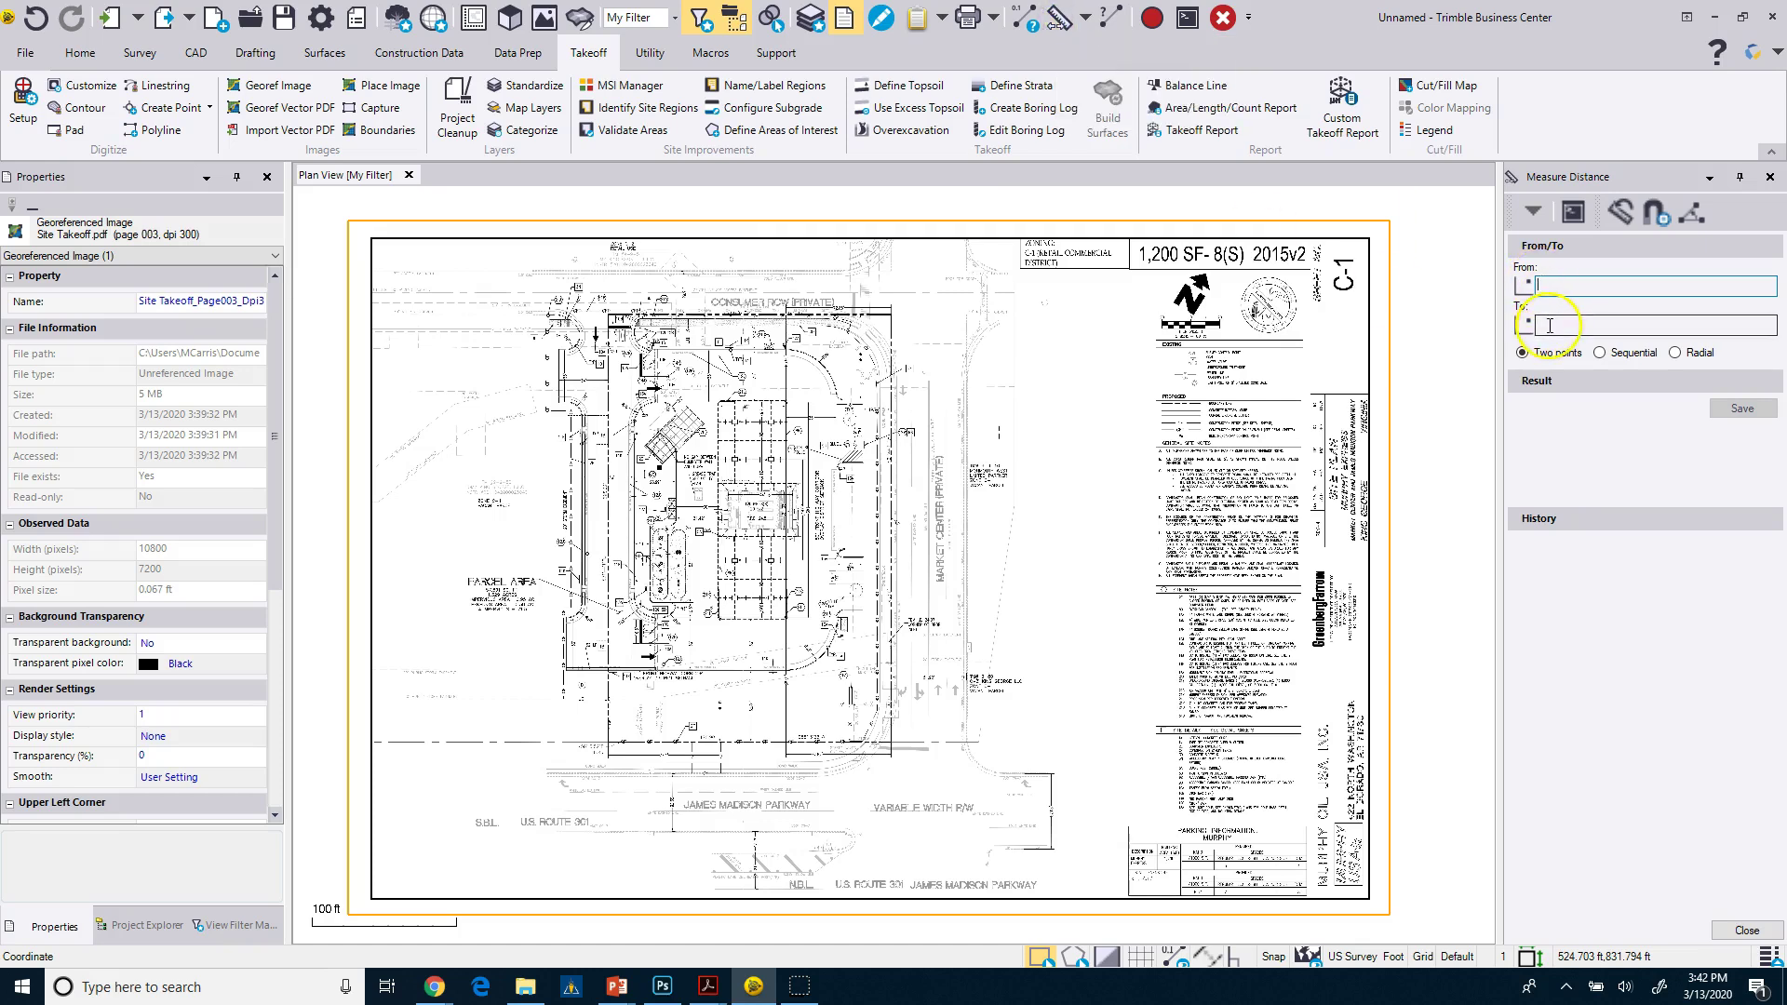
pyautogui.scroll(1, 622, 309)
pyautogui.scroll(10, 621, 309)
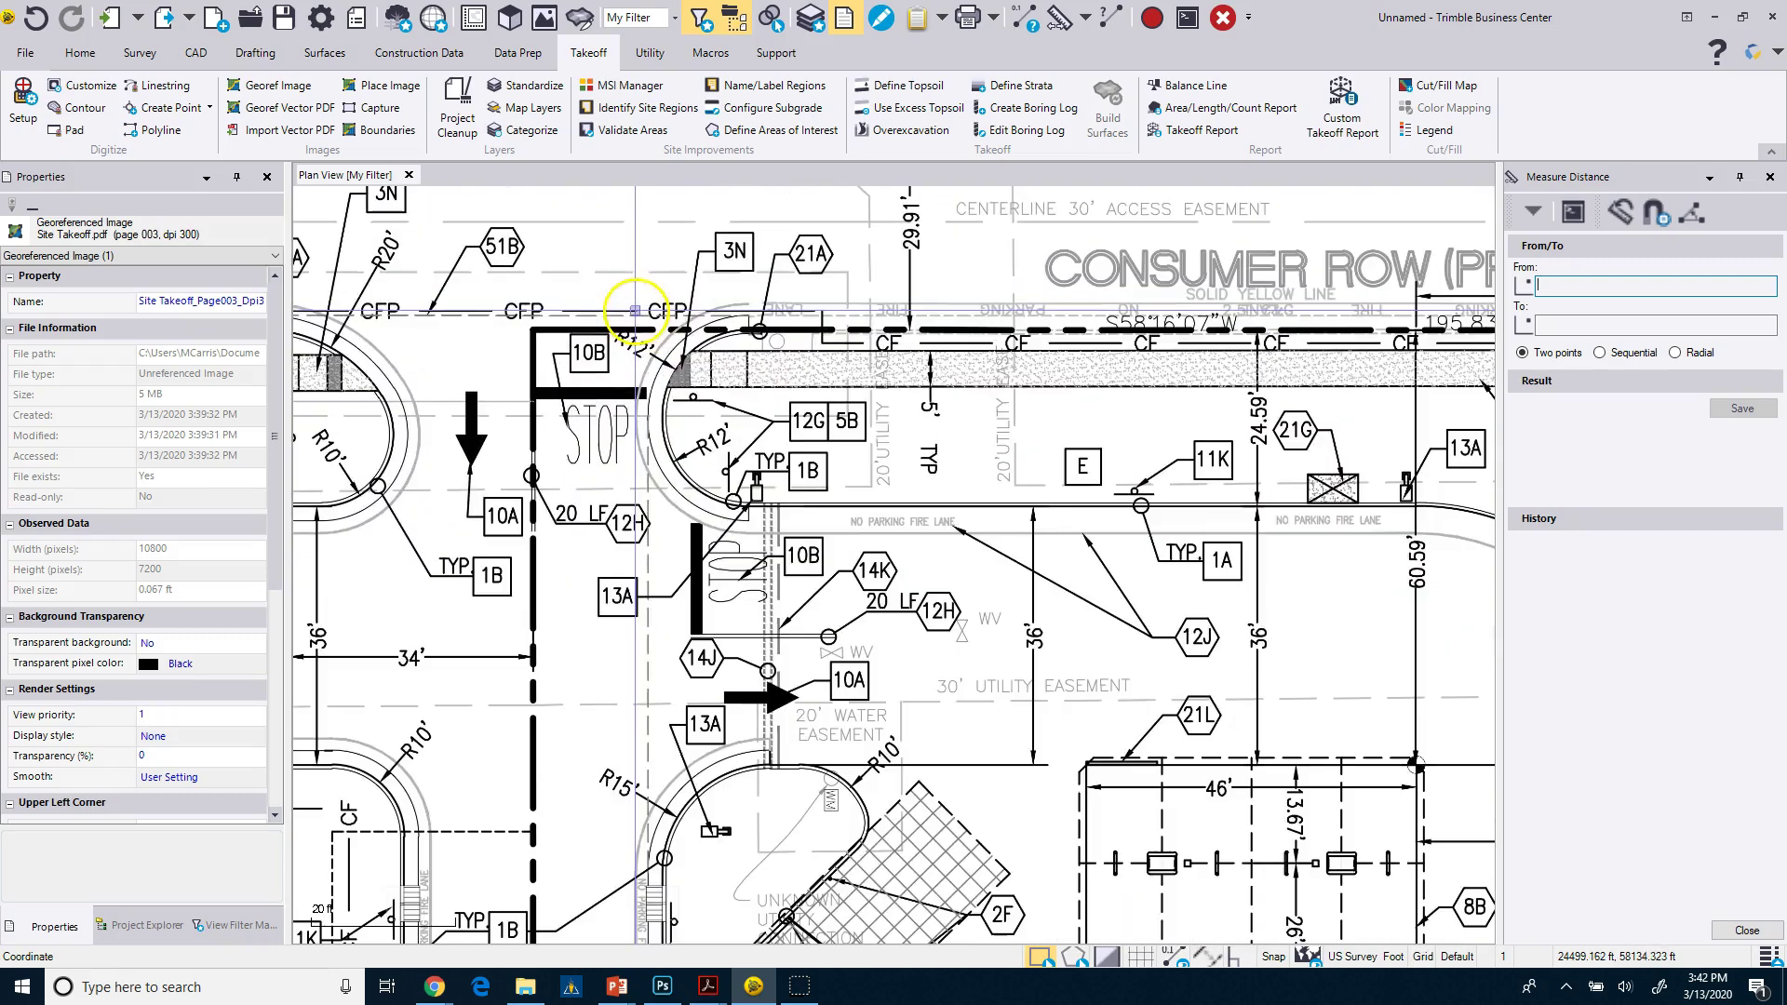
pyautogui.scroll(-5, 732, 521)
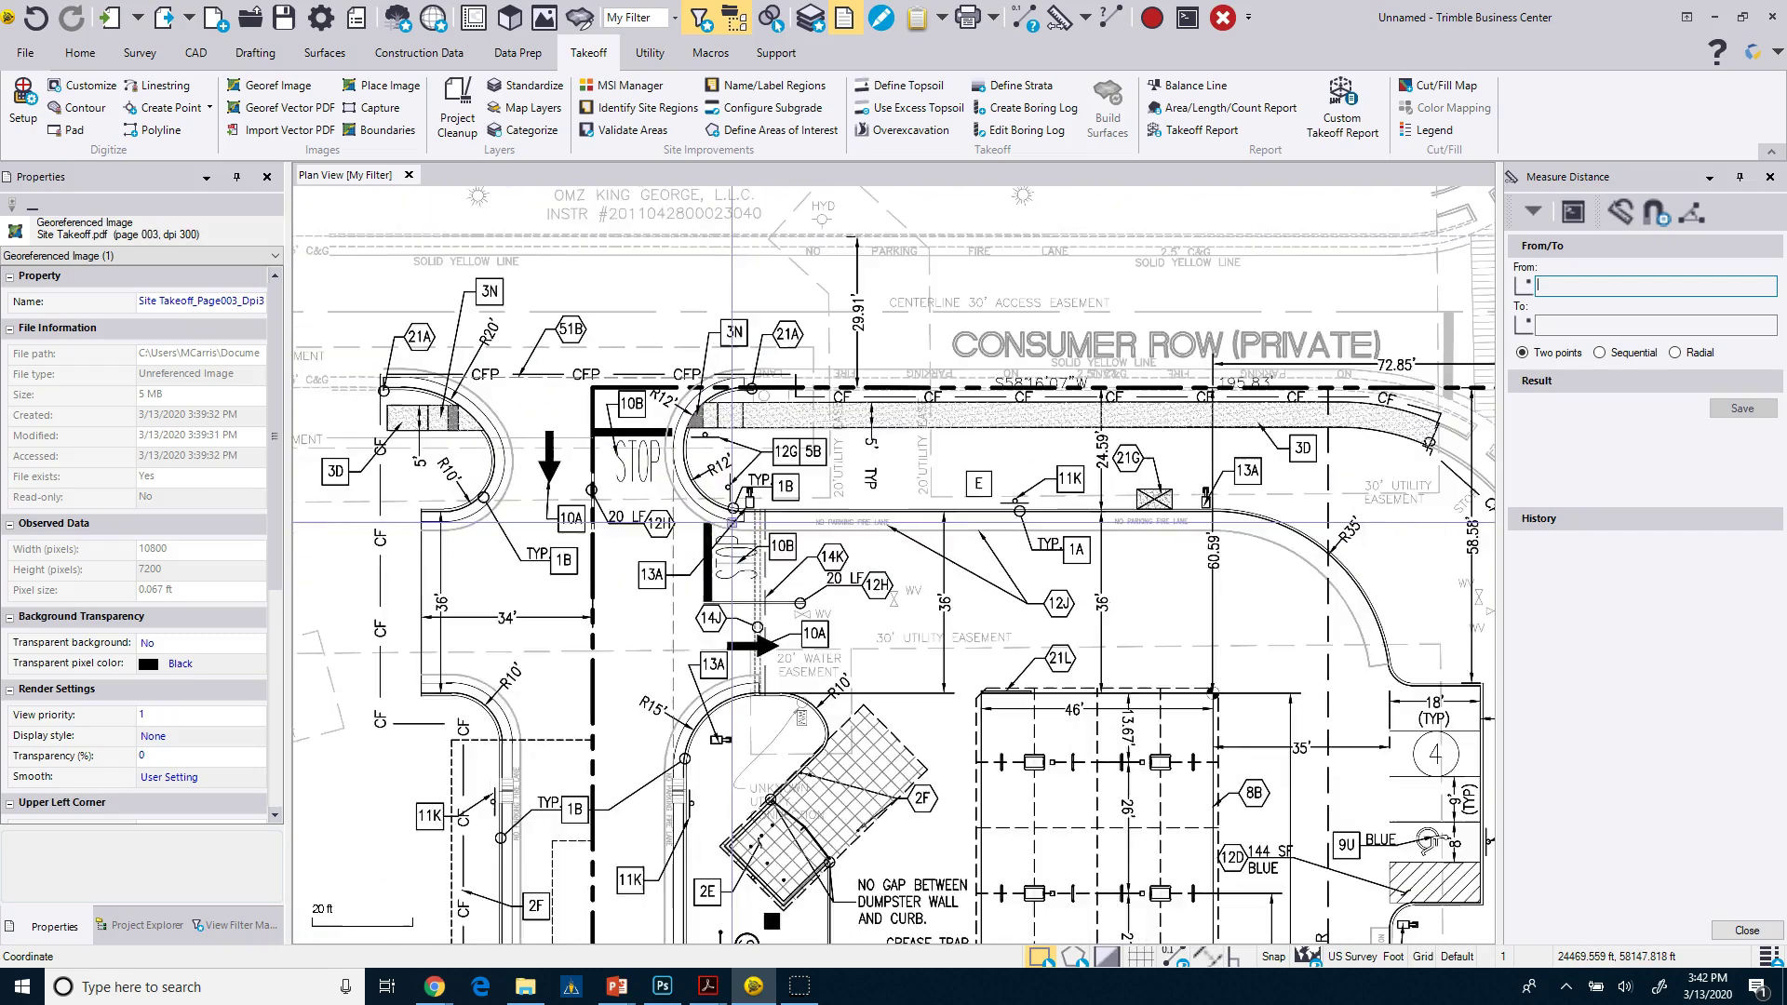
pyautogui.scroll(6, 437, 665)
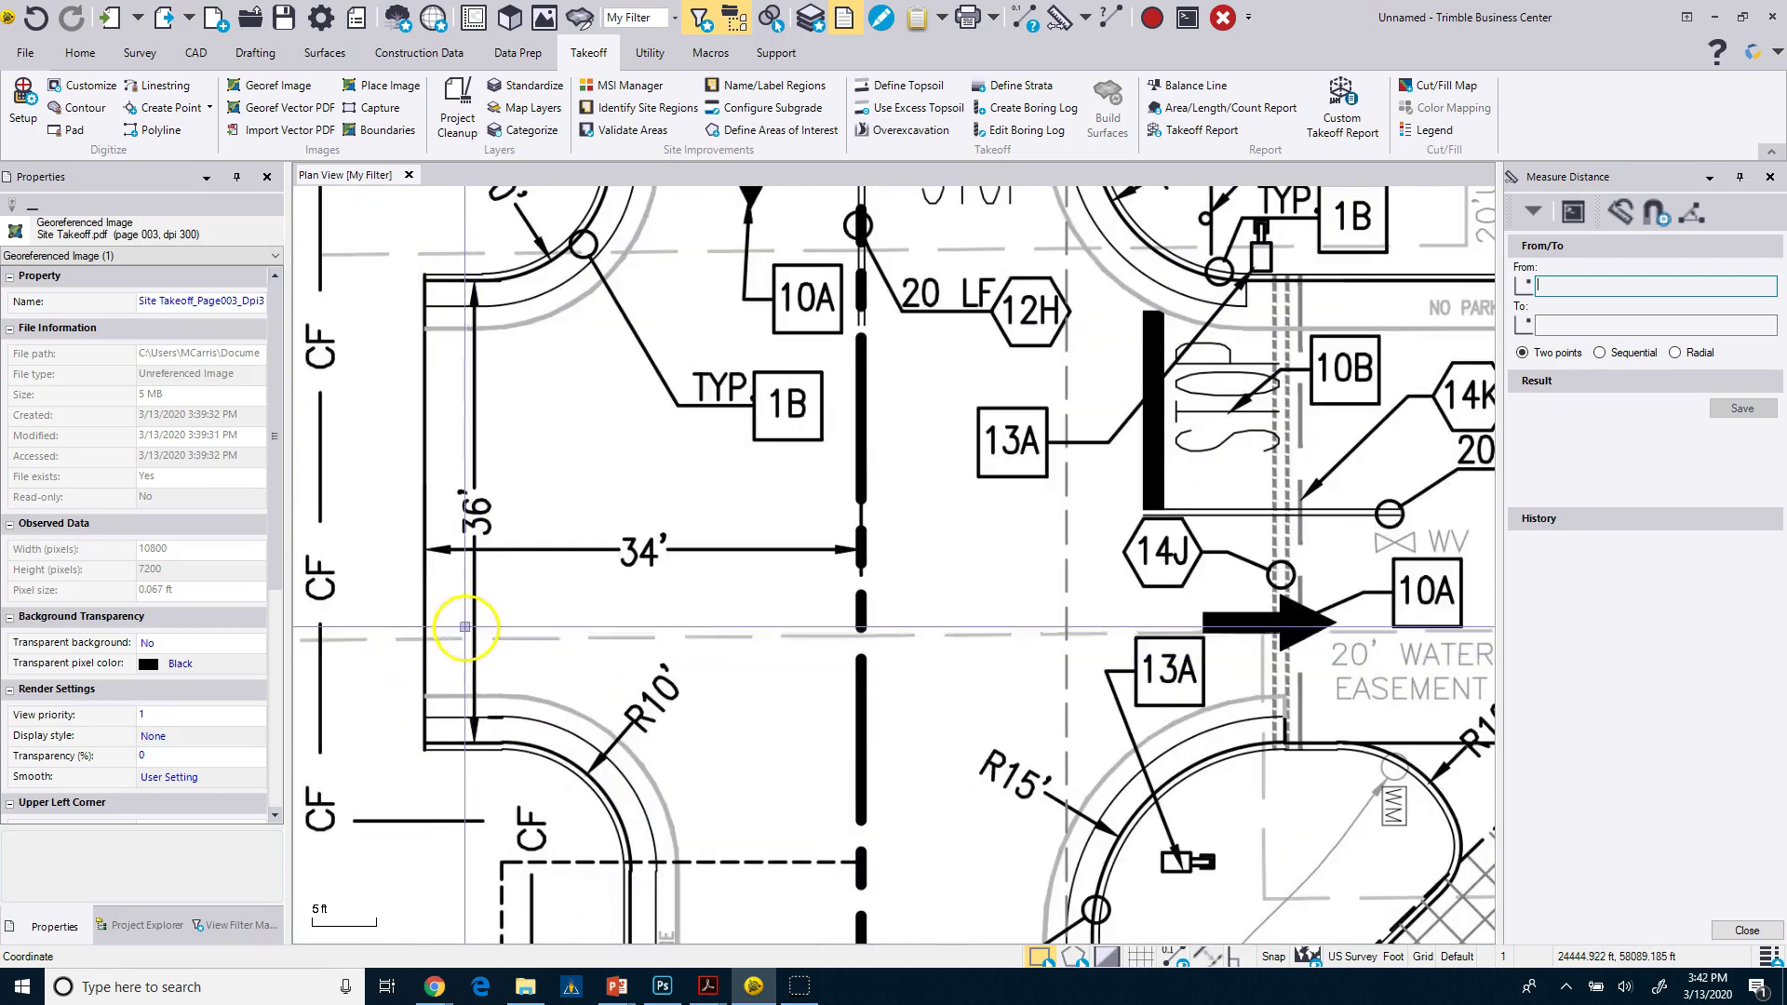
pyautogui.scroll(7, 466, 630)
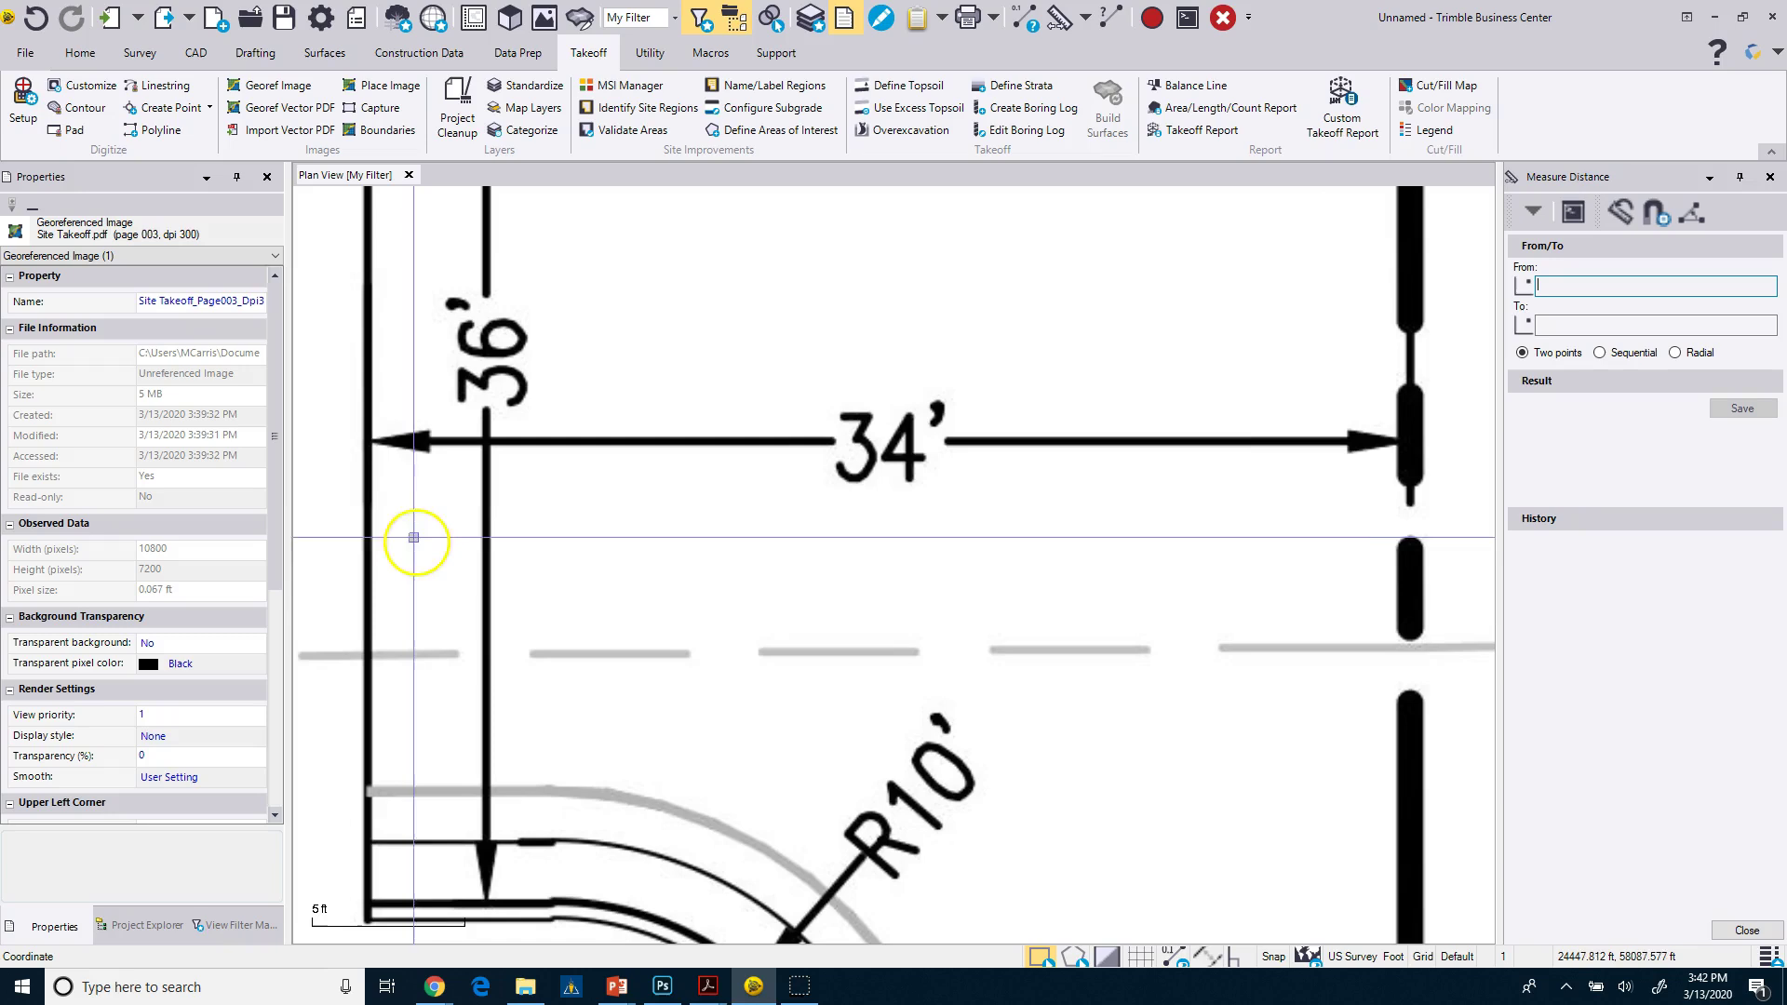
pyautogui.click(370, 440)
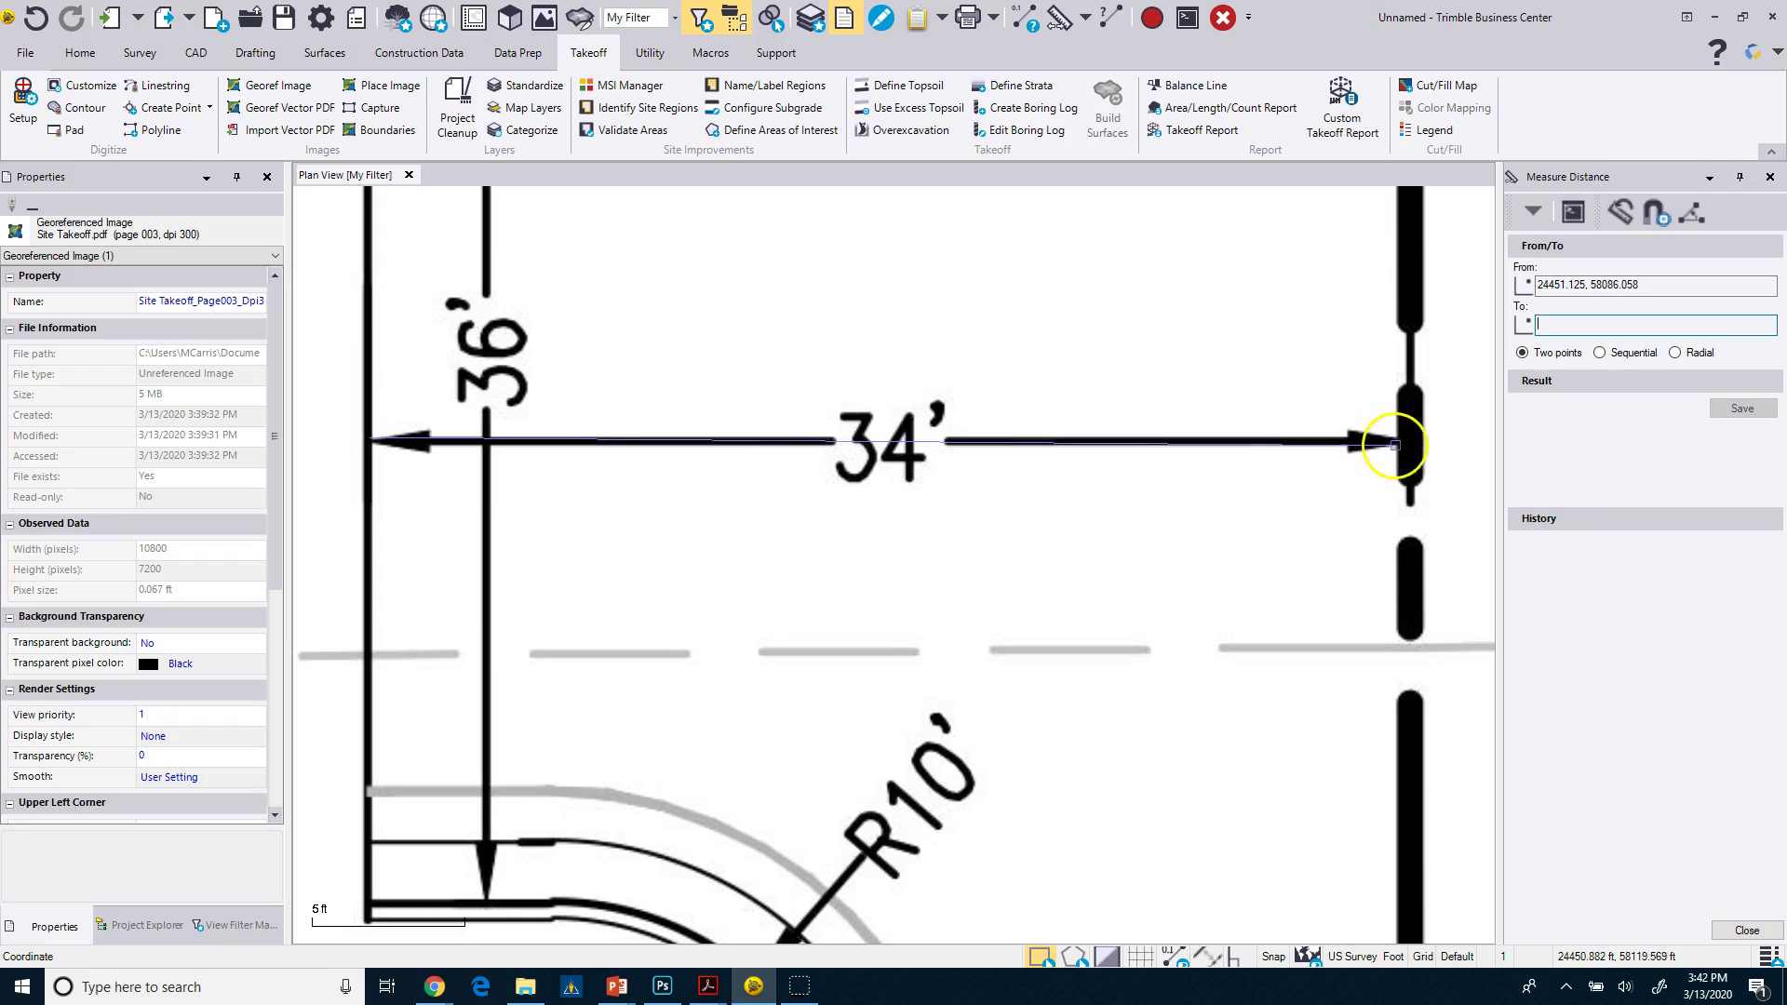
pyautogui.click(1407, 440)
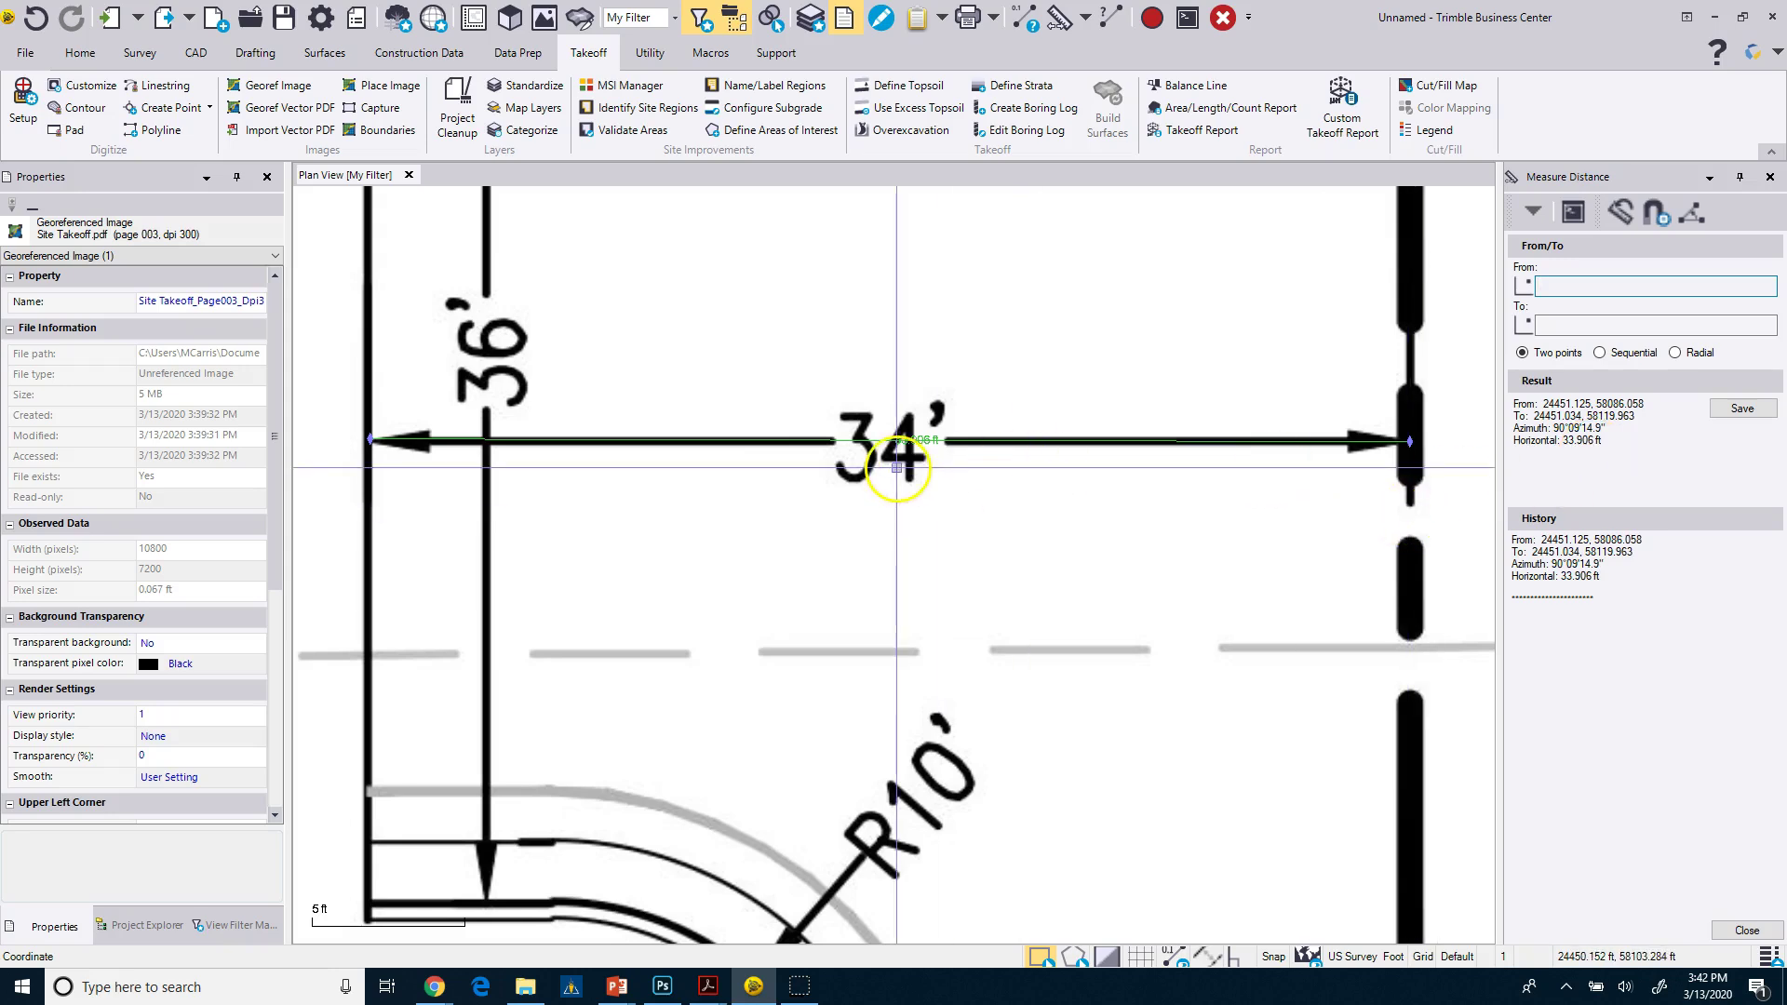
pyautogui.scroll(-5, 889, 465)
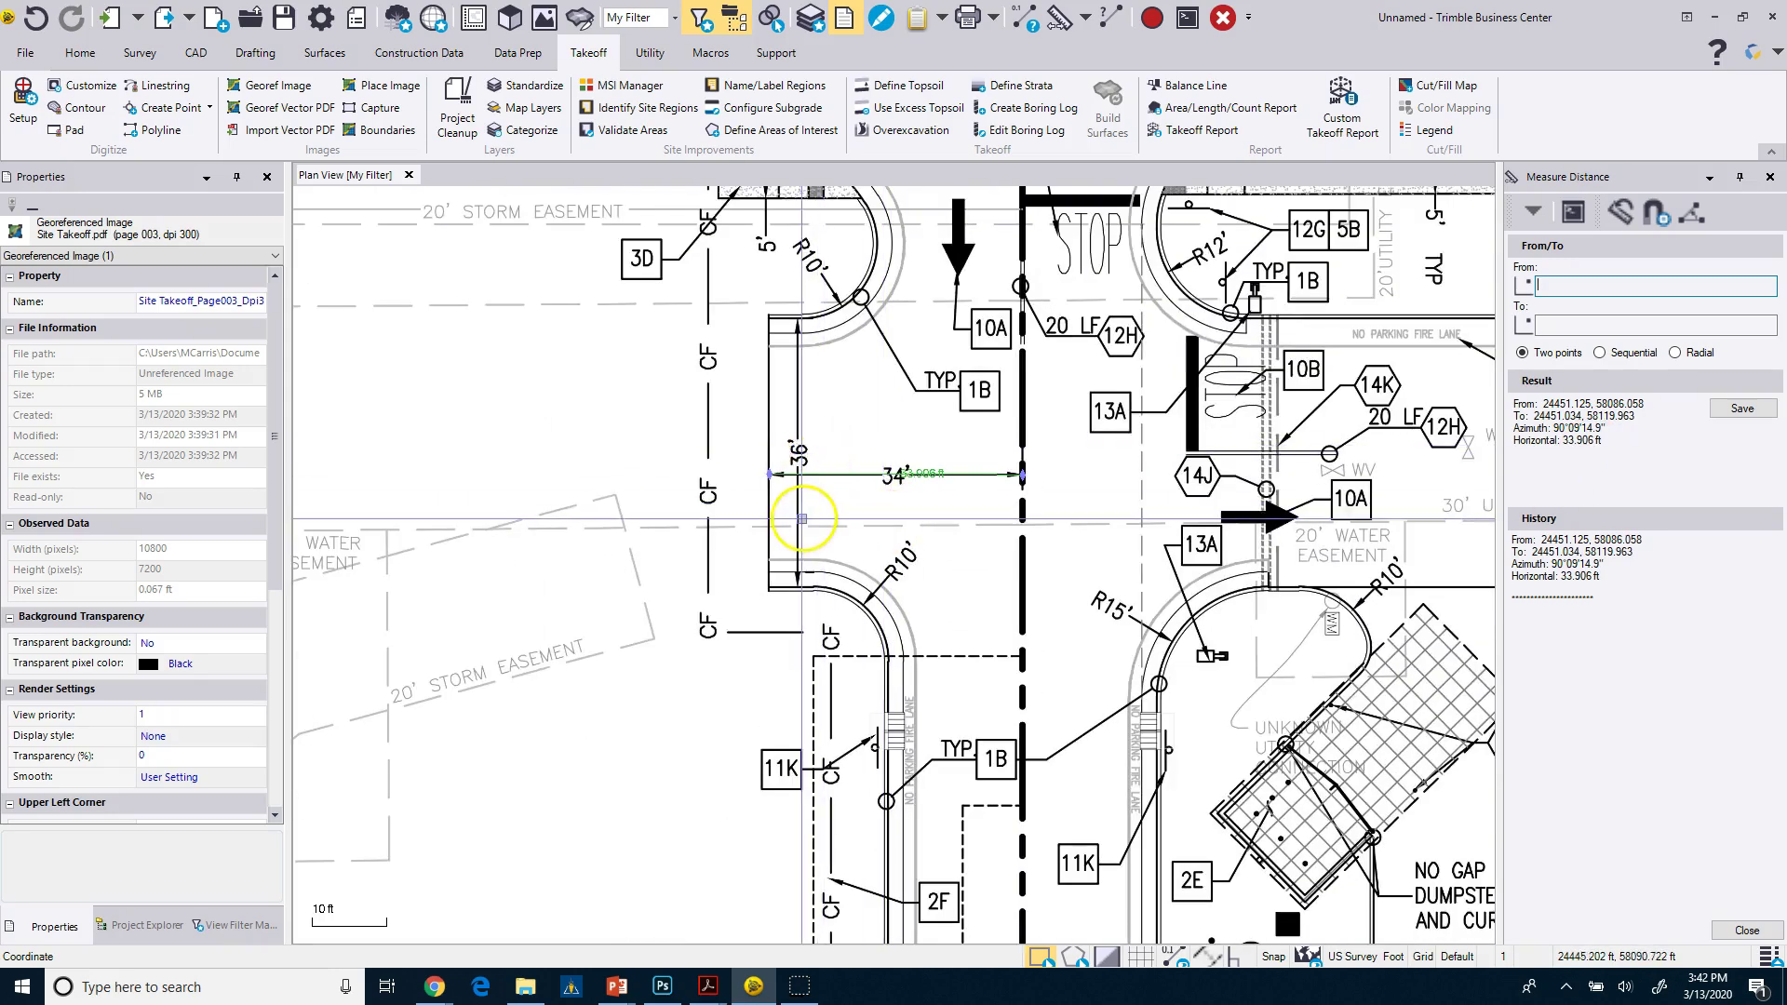
pyautogui.scroll(-3, 796, 508)
pyautogui.scroll(-3, 984, 640)
pyautogui.moveTo(962, 685); pyautogui.dragTo(729, 557, button='middle')
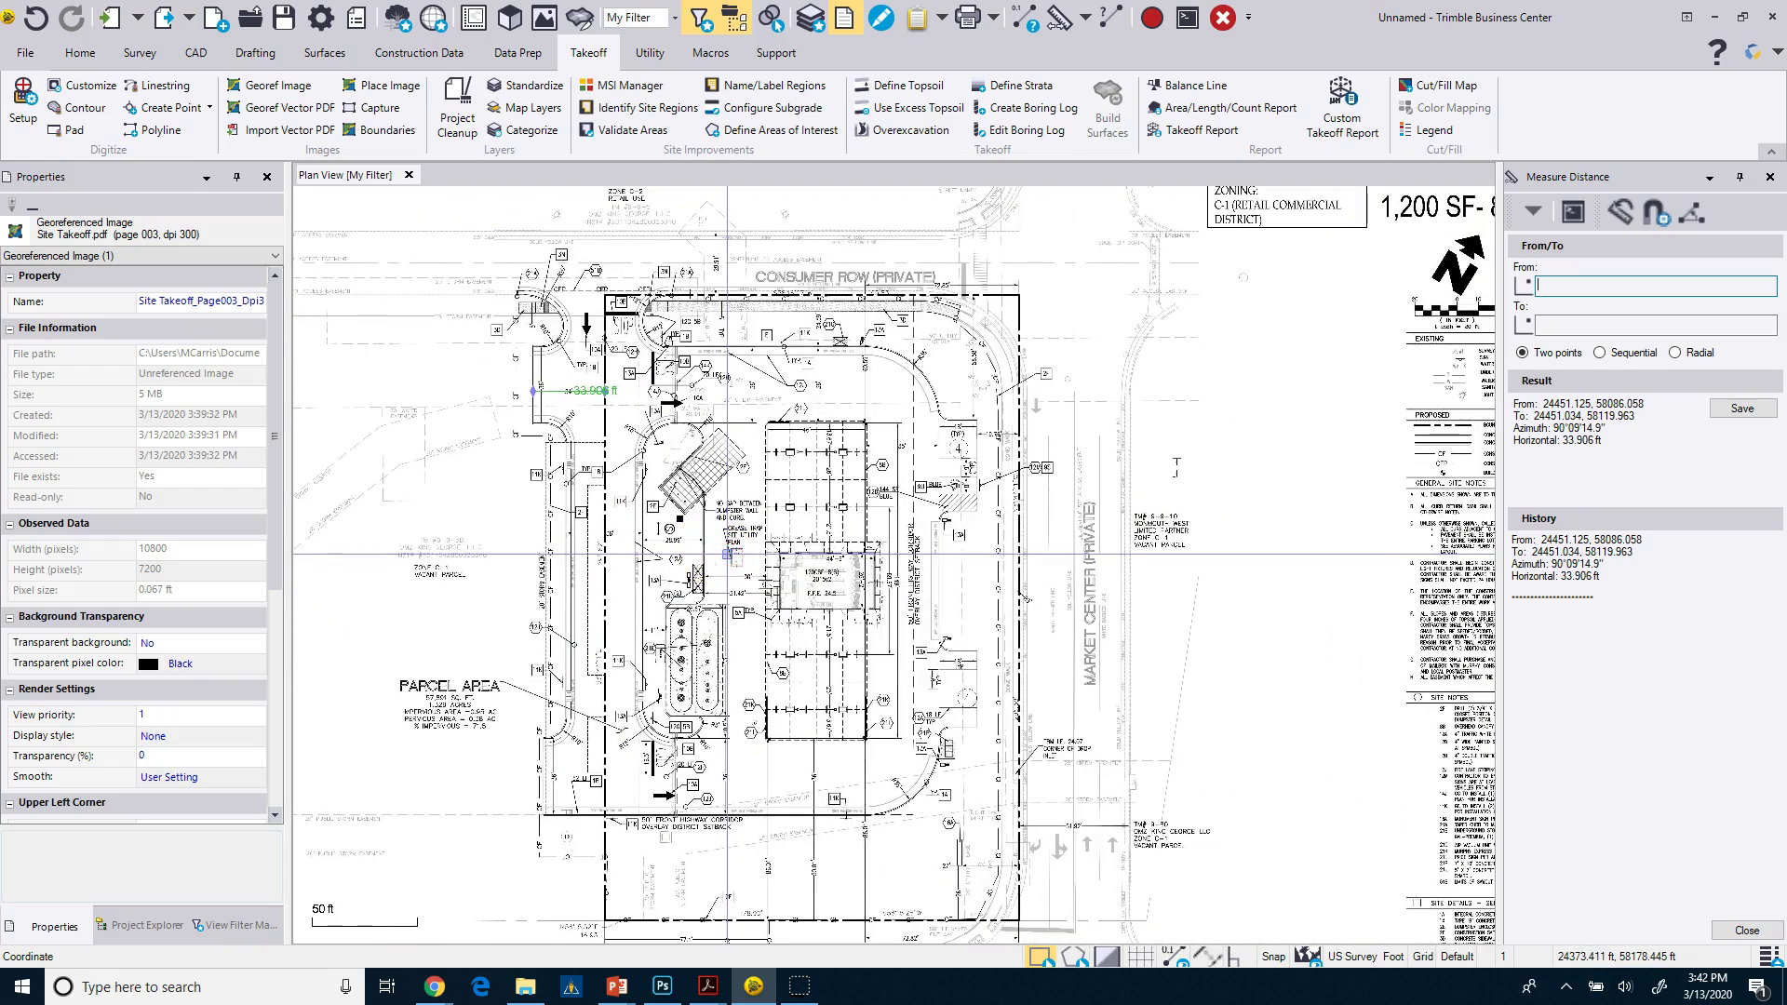
pyautogui.scroll(-1, 728, 555)
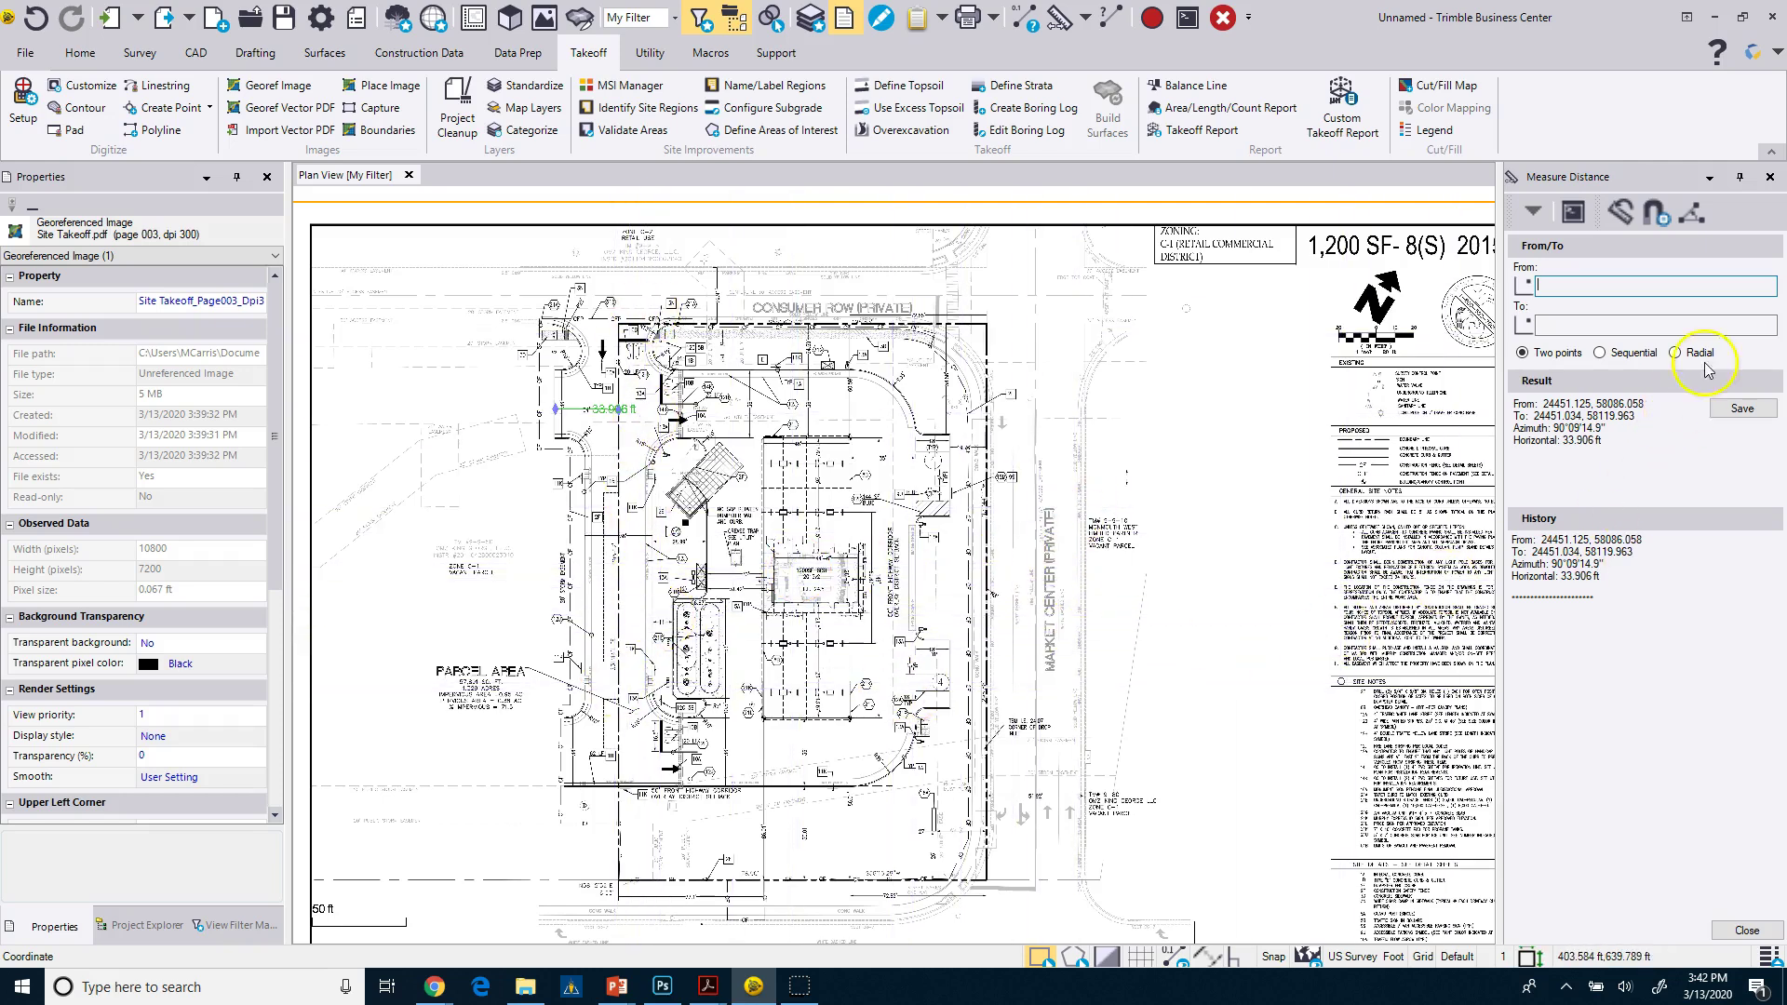
pyautogui.click(1747, 930)
pyautogui.scroll(-2, 949, 603)
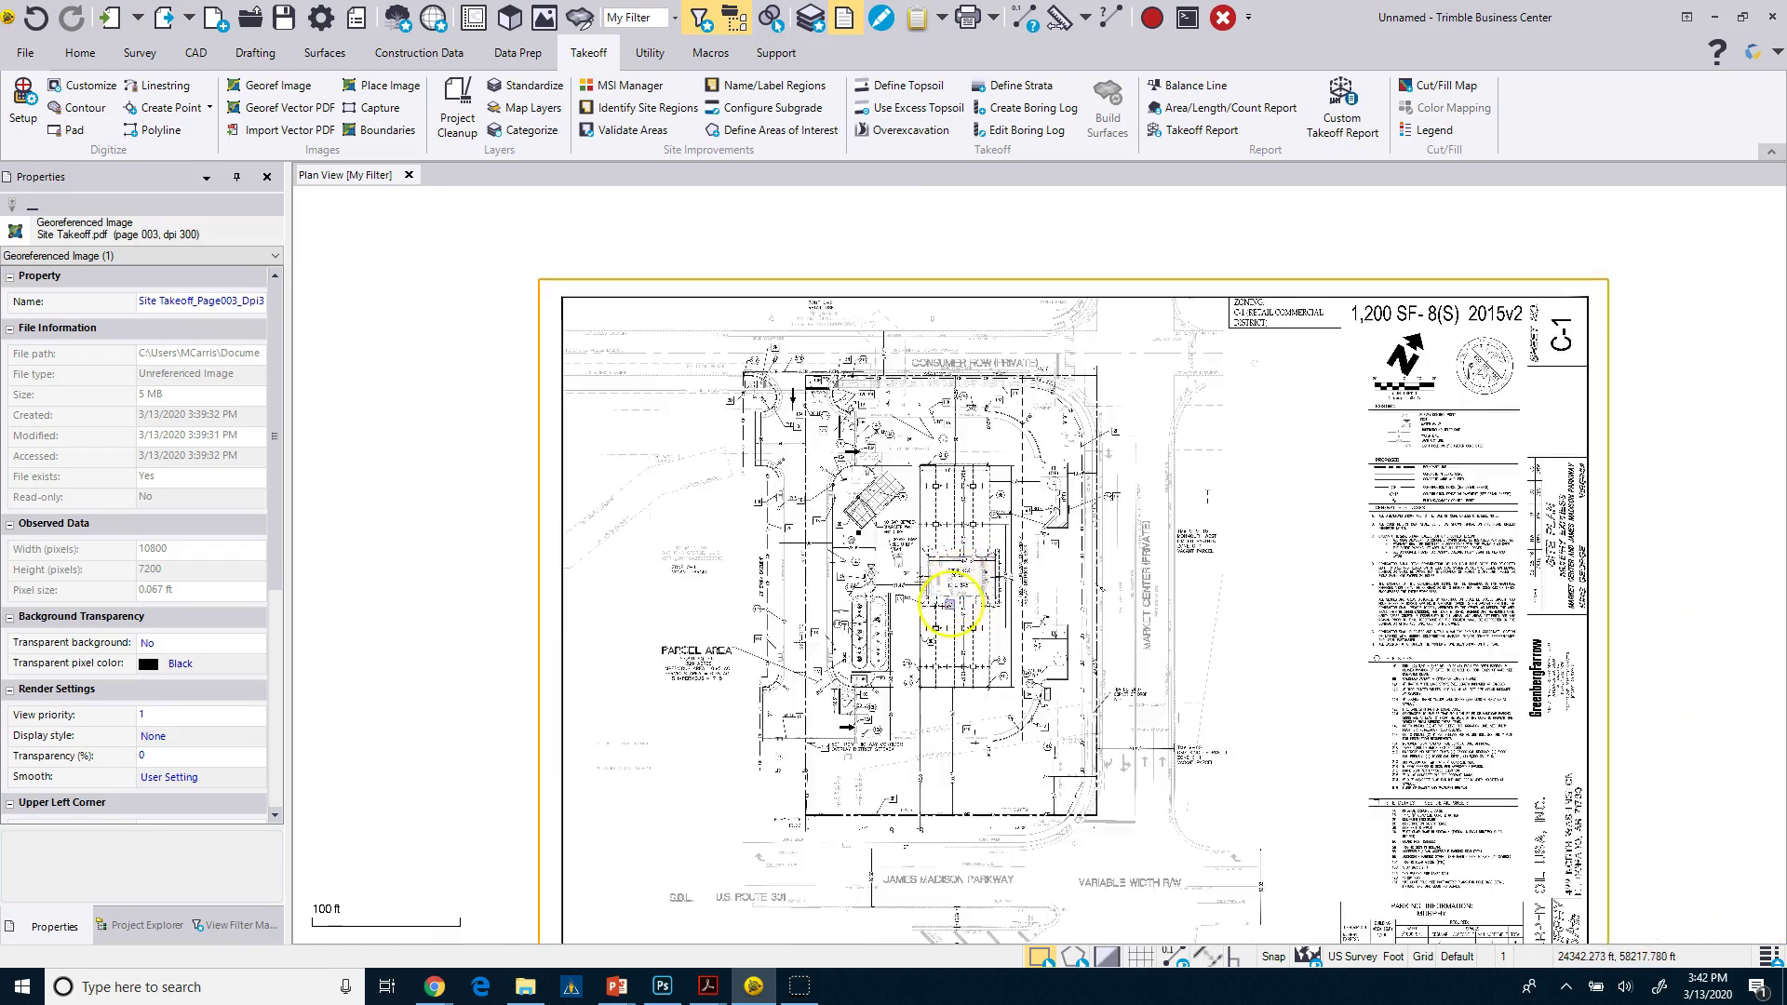
pyautogui.moveTo(950, 603)
pyautogui.mouseDown(button='middle')
pyautogui.moveTo(837, 606)
pyautogui.moveTo(836, 560)
pyautogui.mouseUp(button='middle')
pyautogui.scroll(-1, 836, 559)
pyautogui.scroll(1, 835, 558)
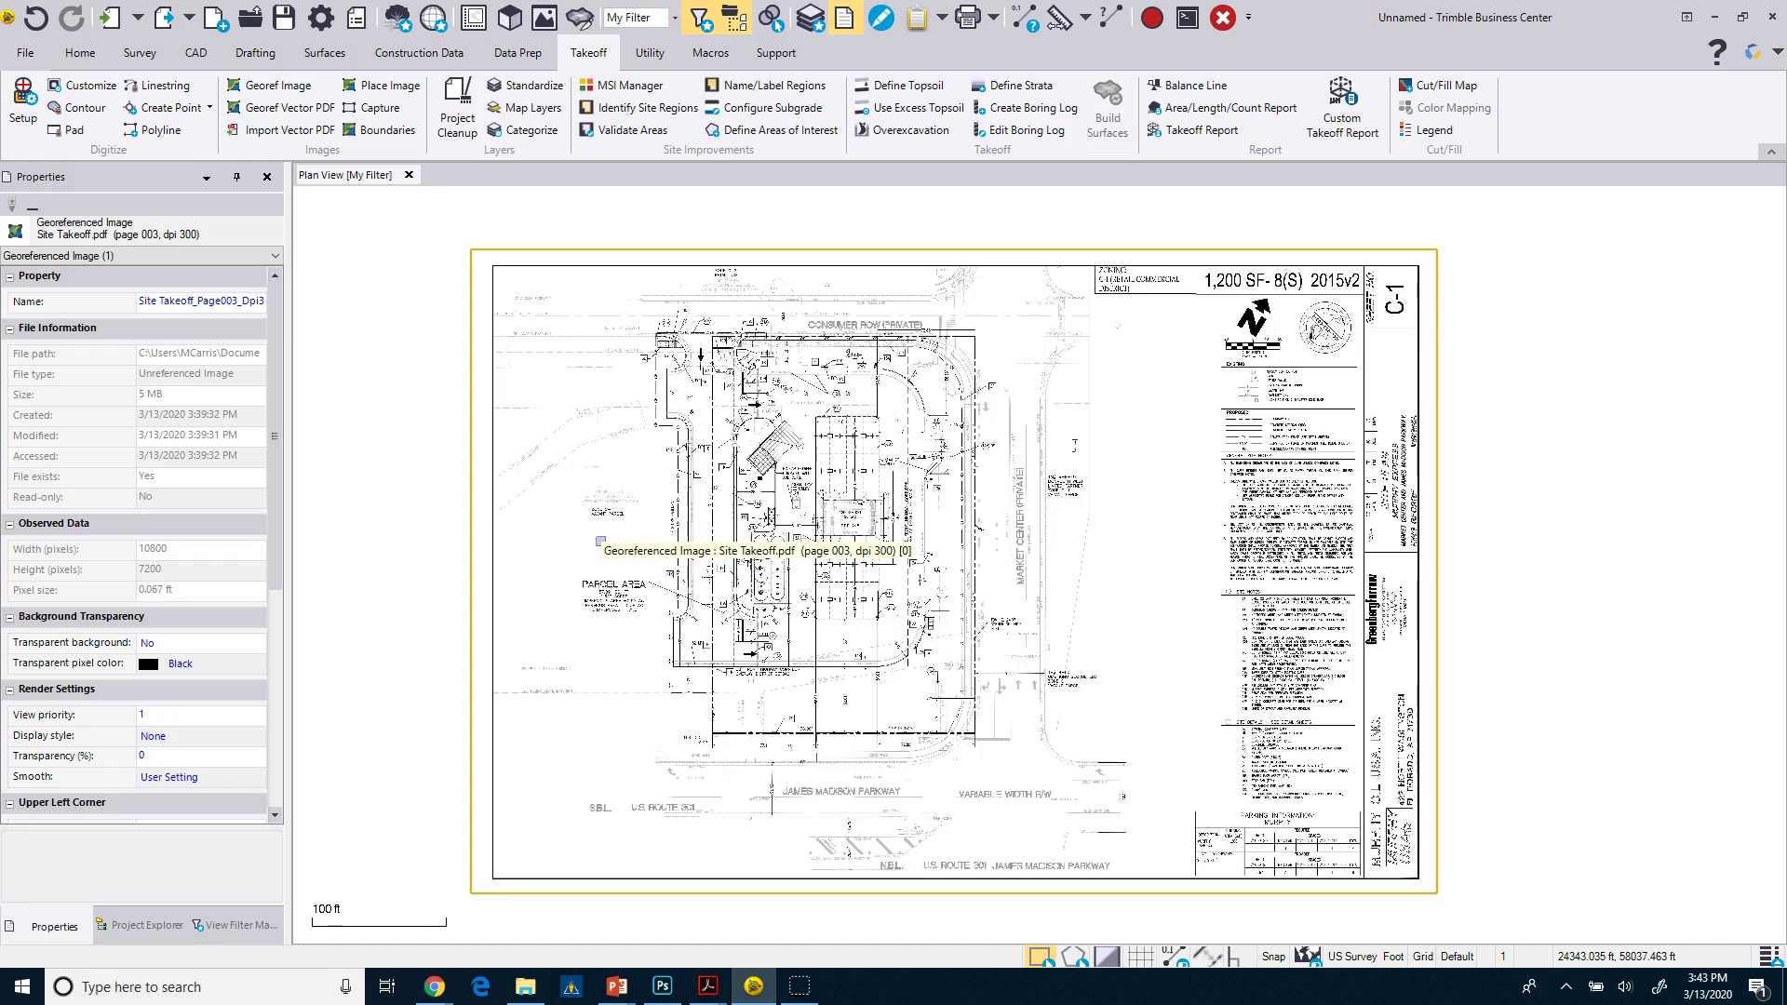
pyautogui.click(608, 556)
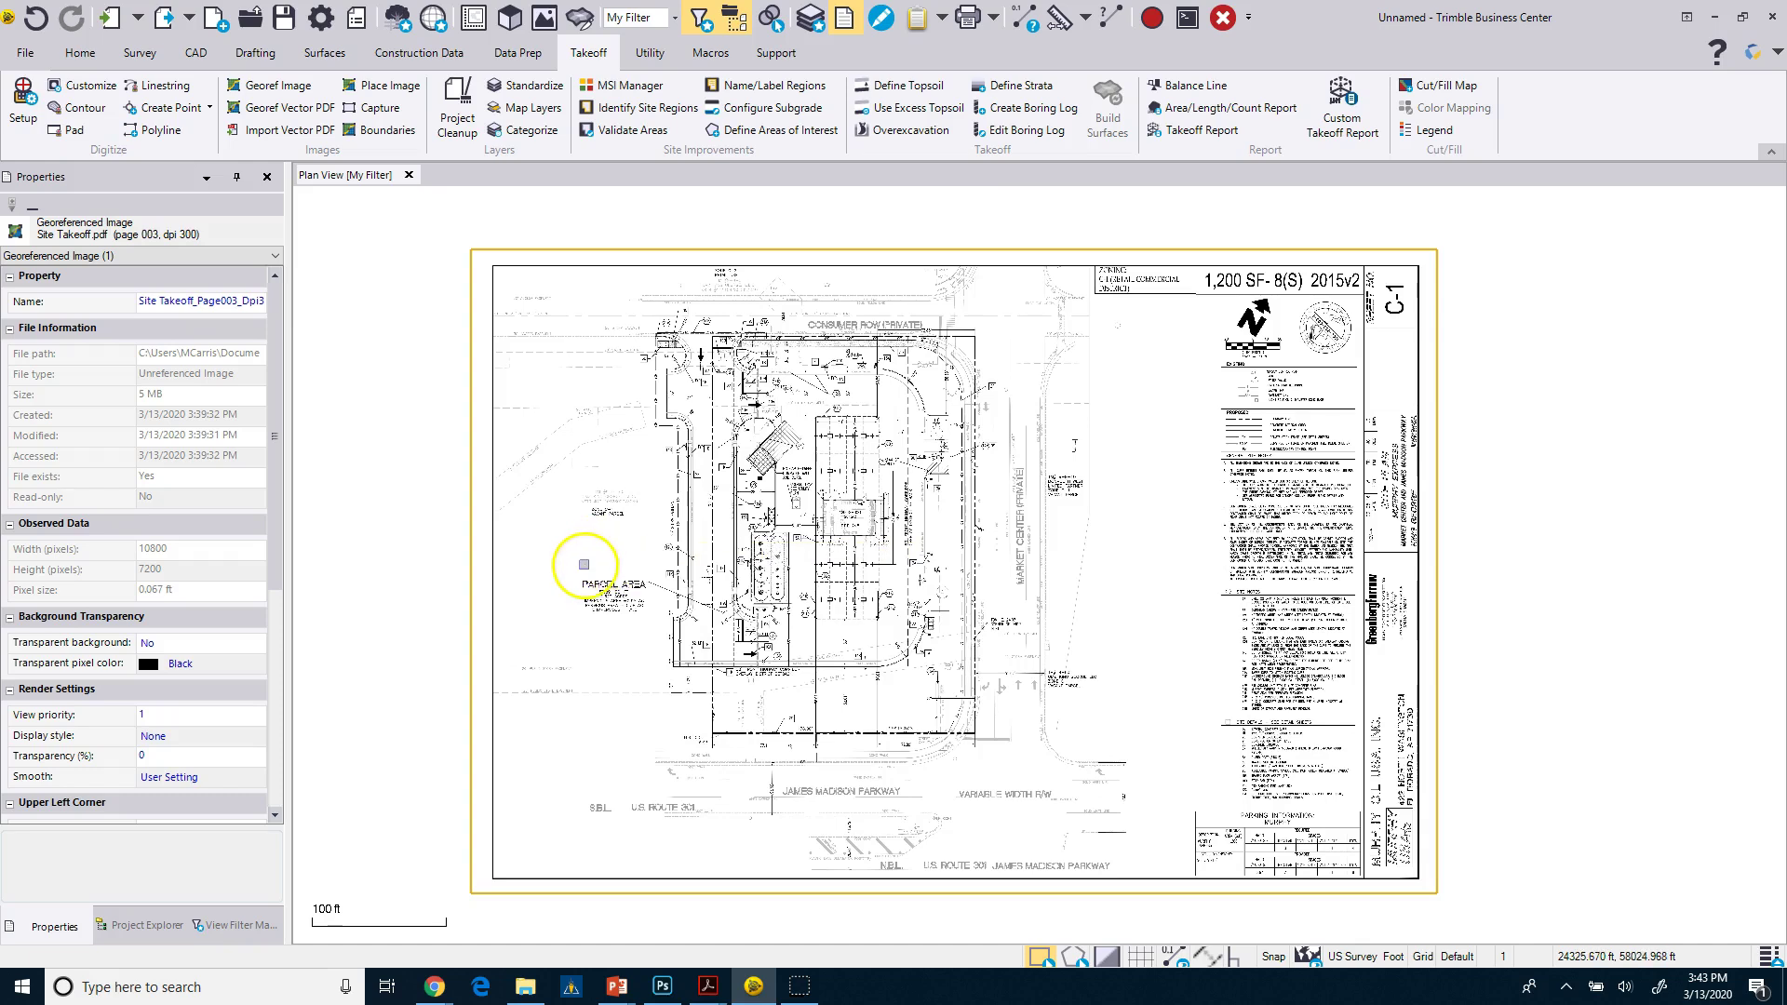
pyautogui.moveTo(578, 583); pyautogui.dragTo(585, 580, button='middle')
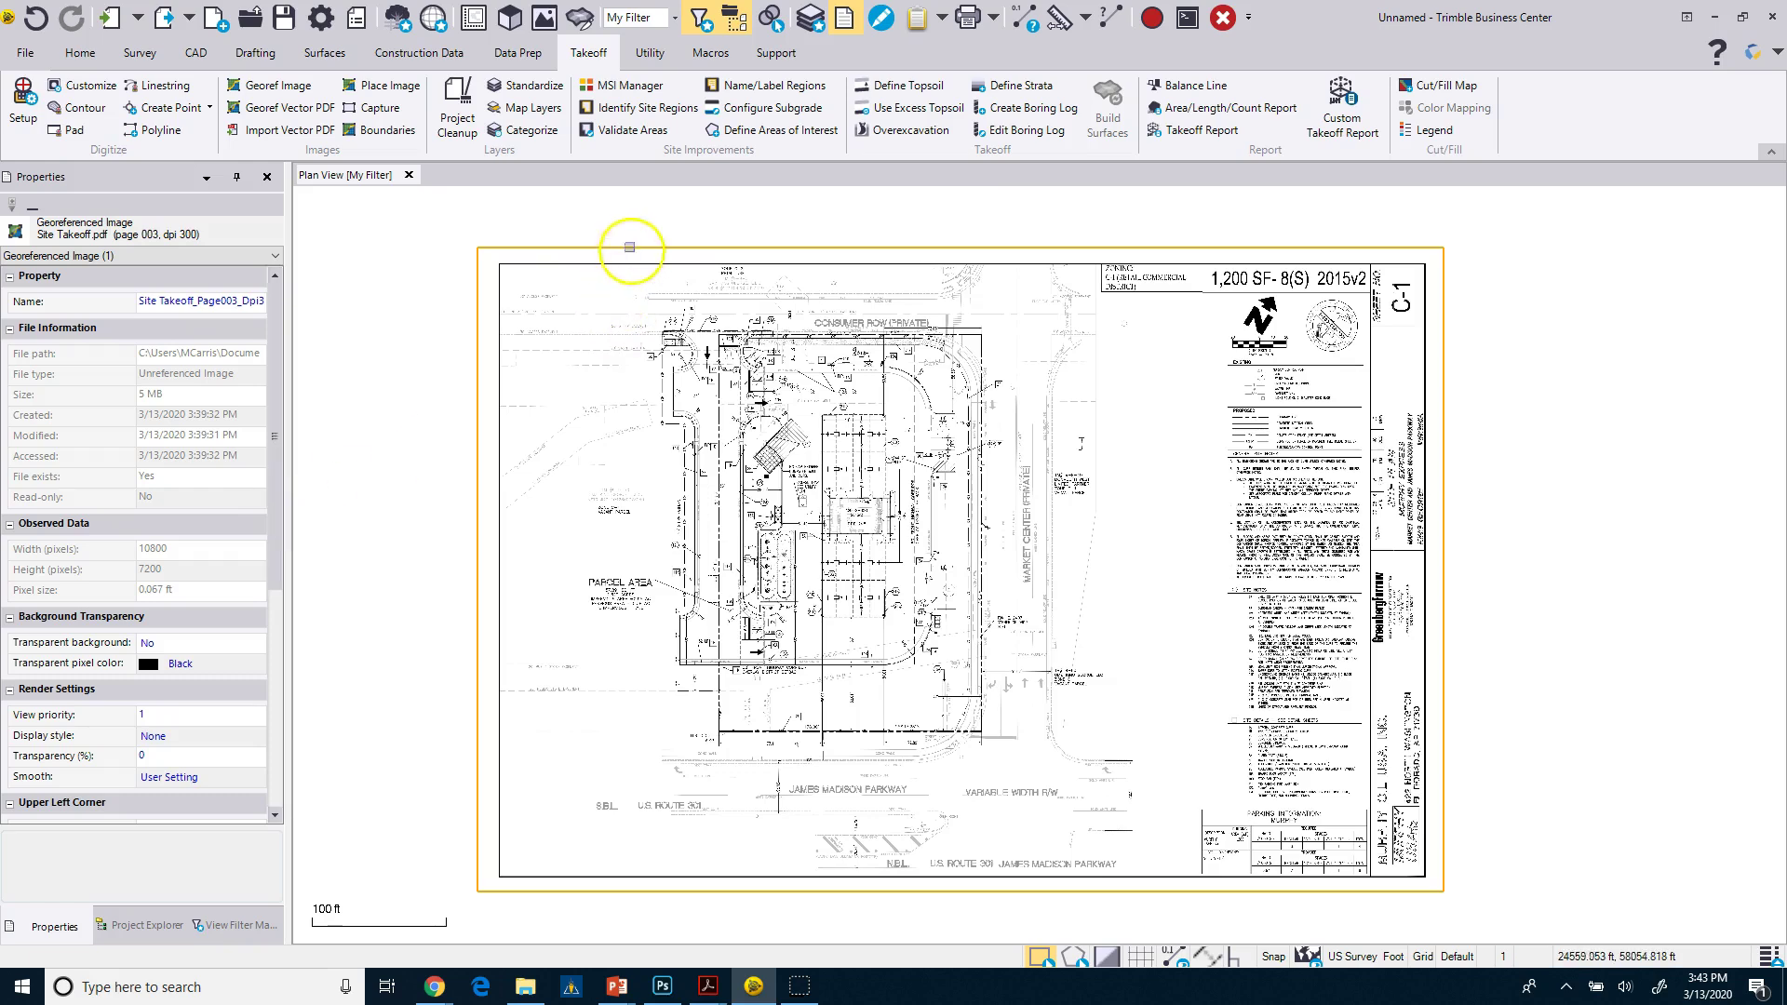
pyautogui.click(370, 404)
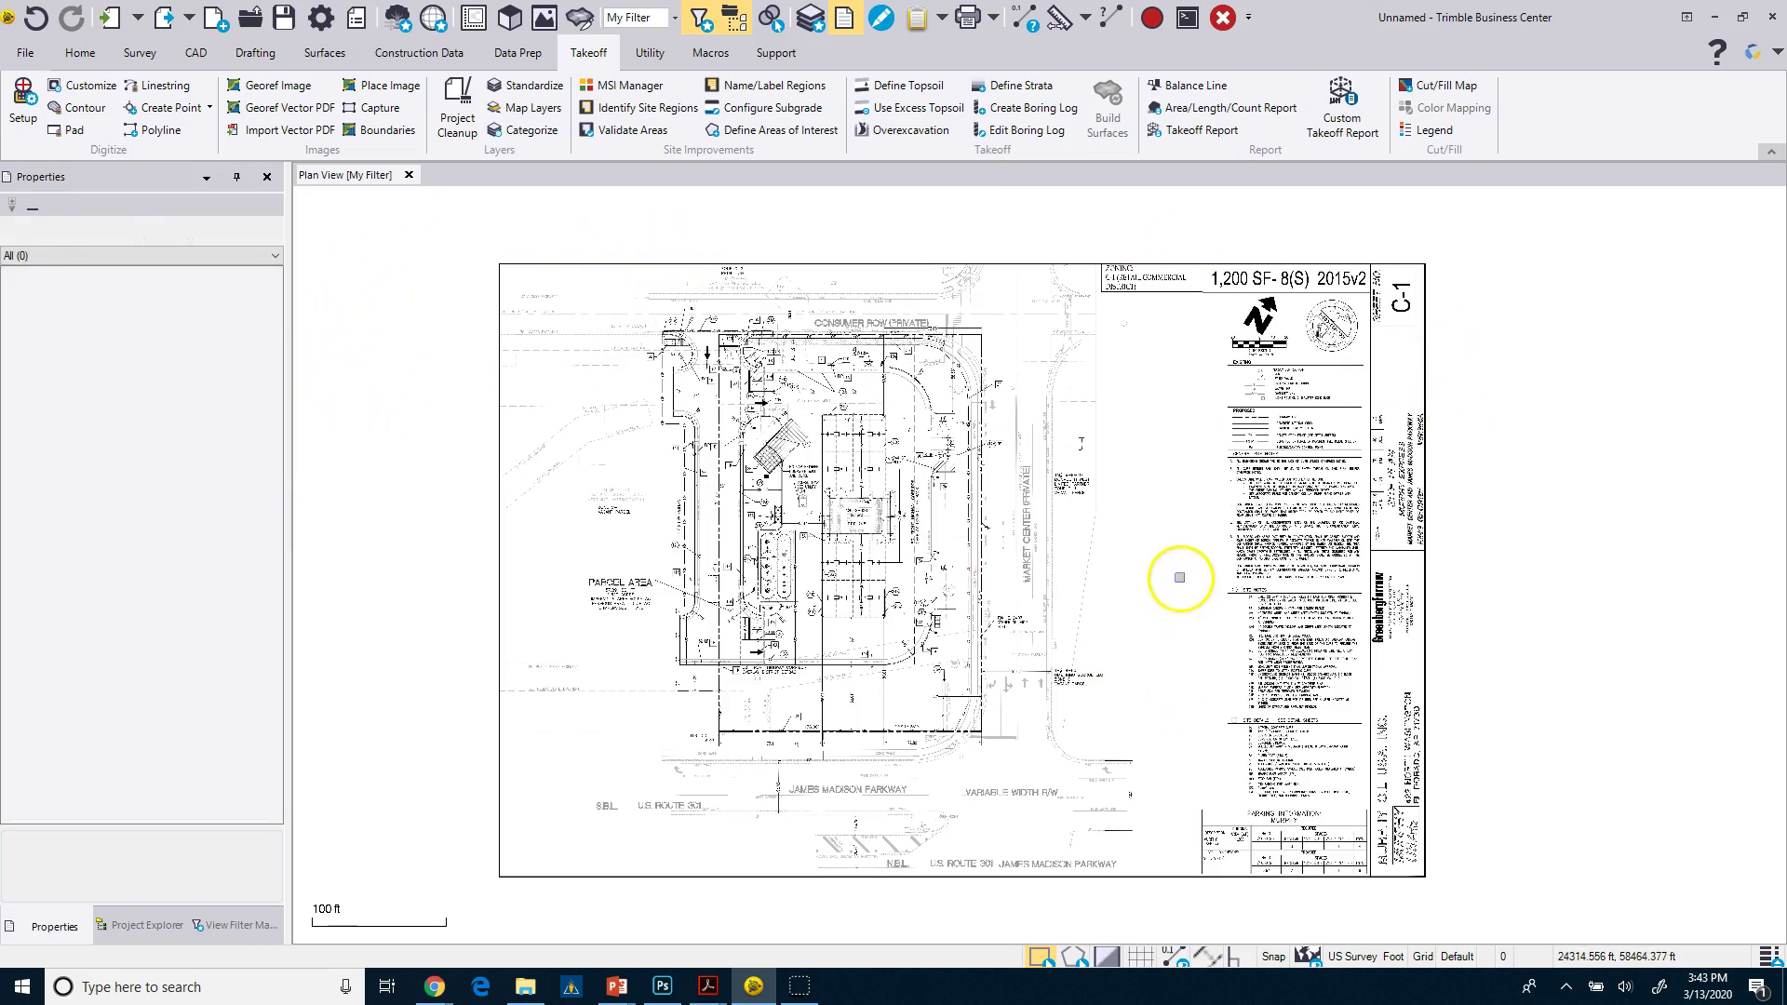
pyautogui.click(146, 926)
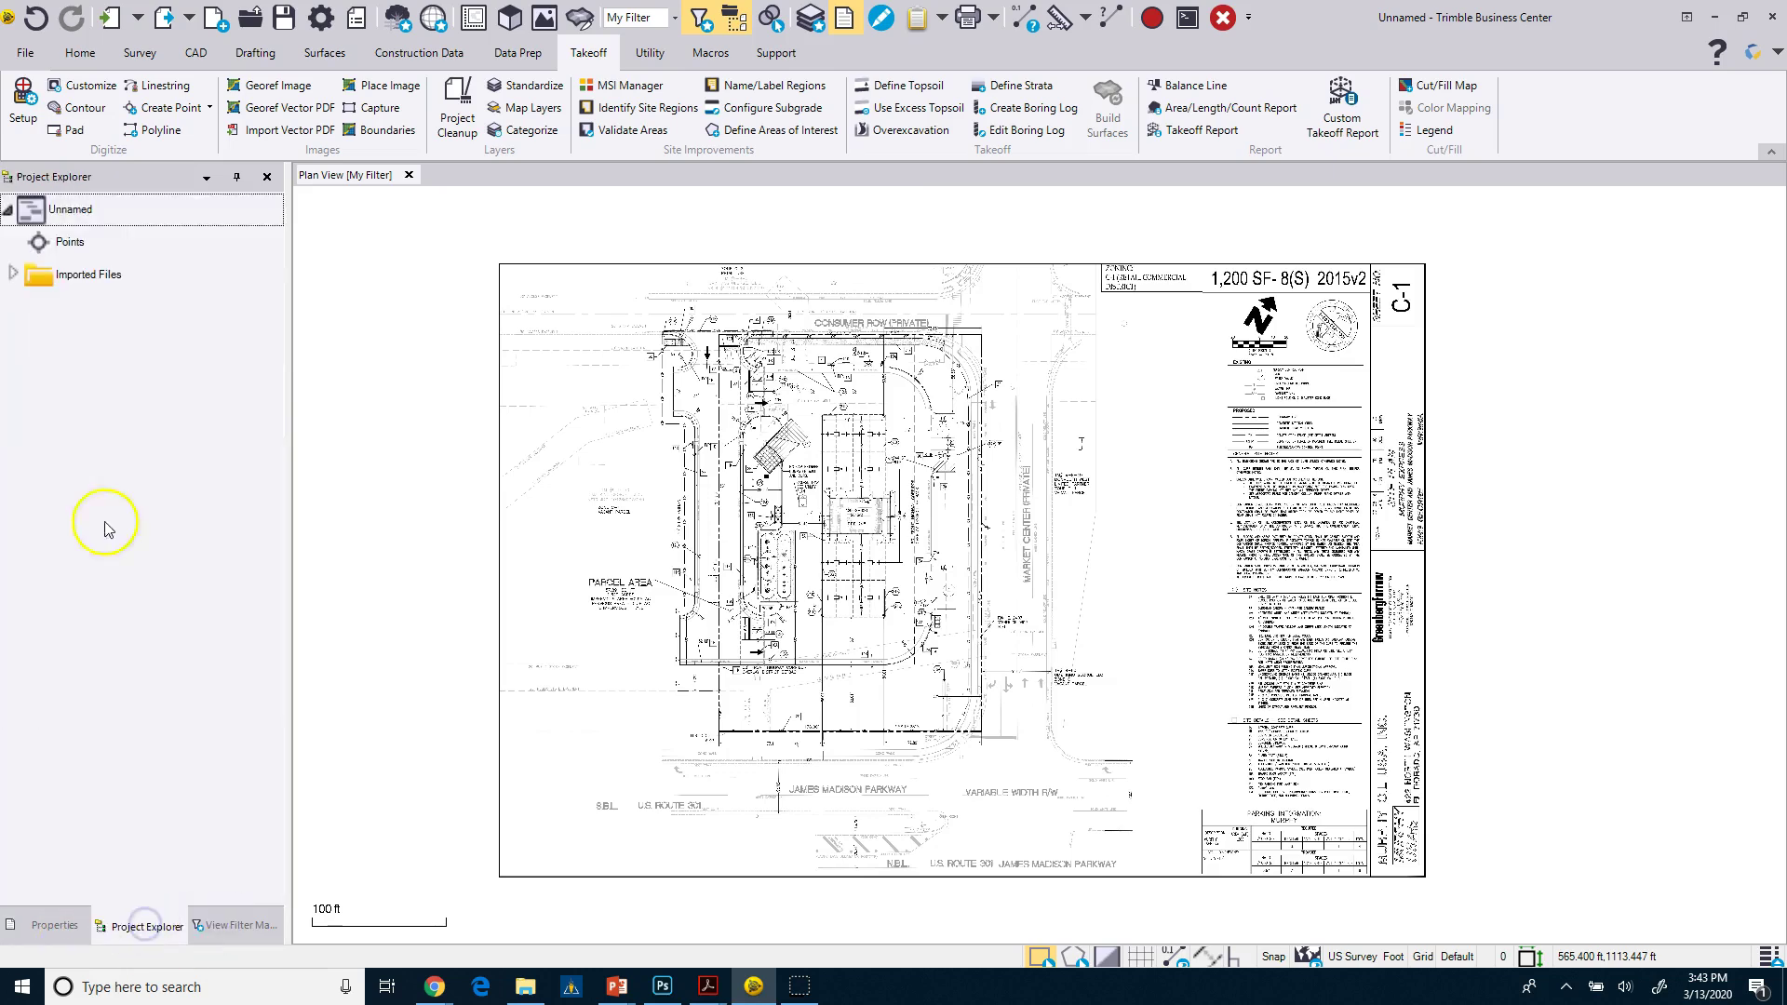
pyautogui.click(13, 274)
pyautogui.click(121, 307)
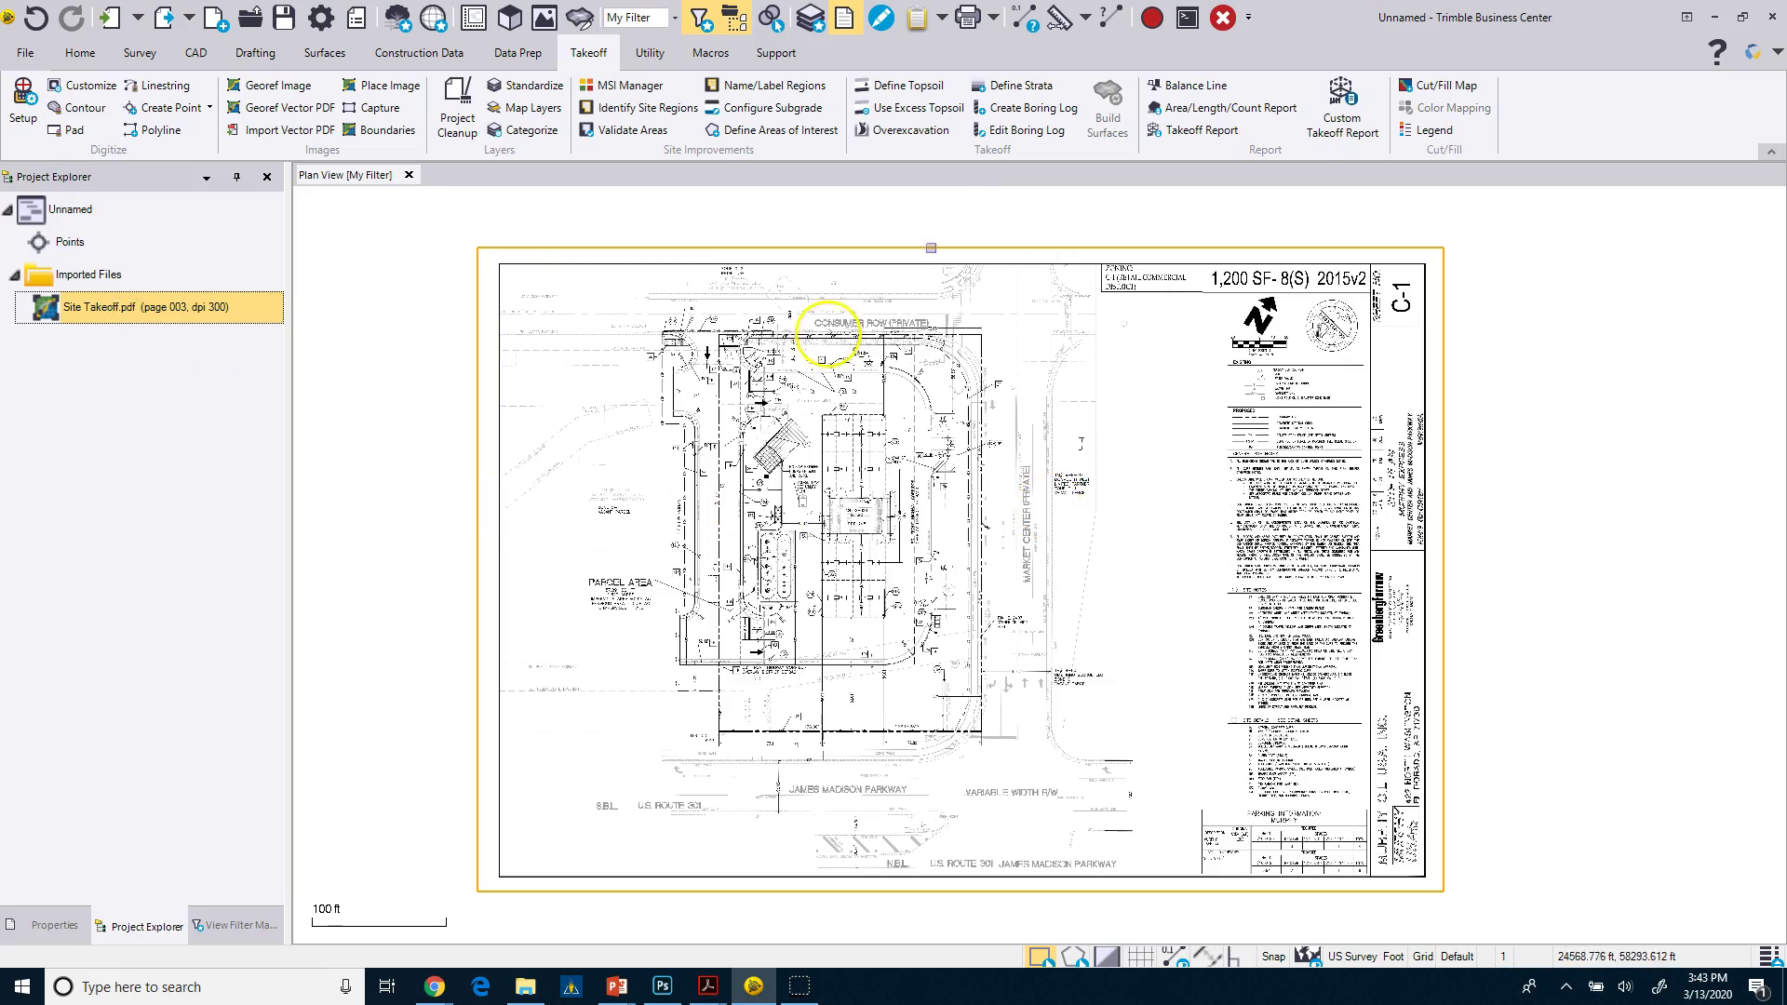
# Step: Show the selected sheet image's properties and bring Render Settings into view
pyautogui.click(43, 926)
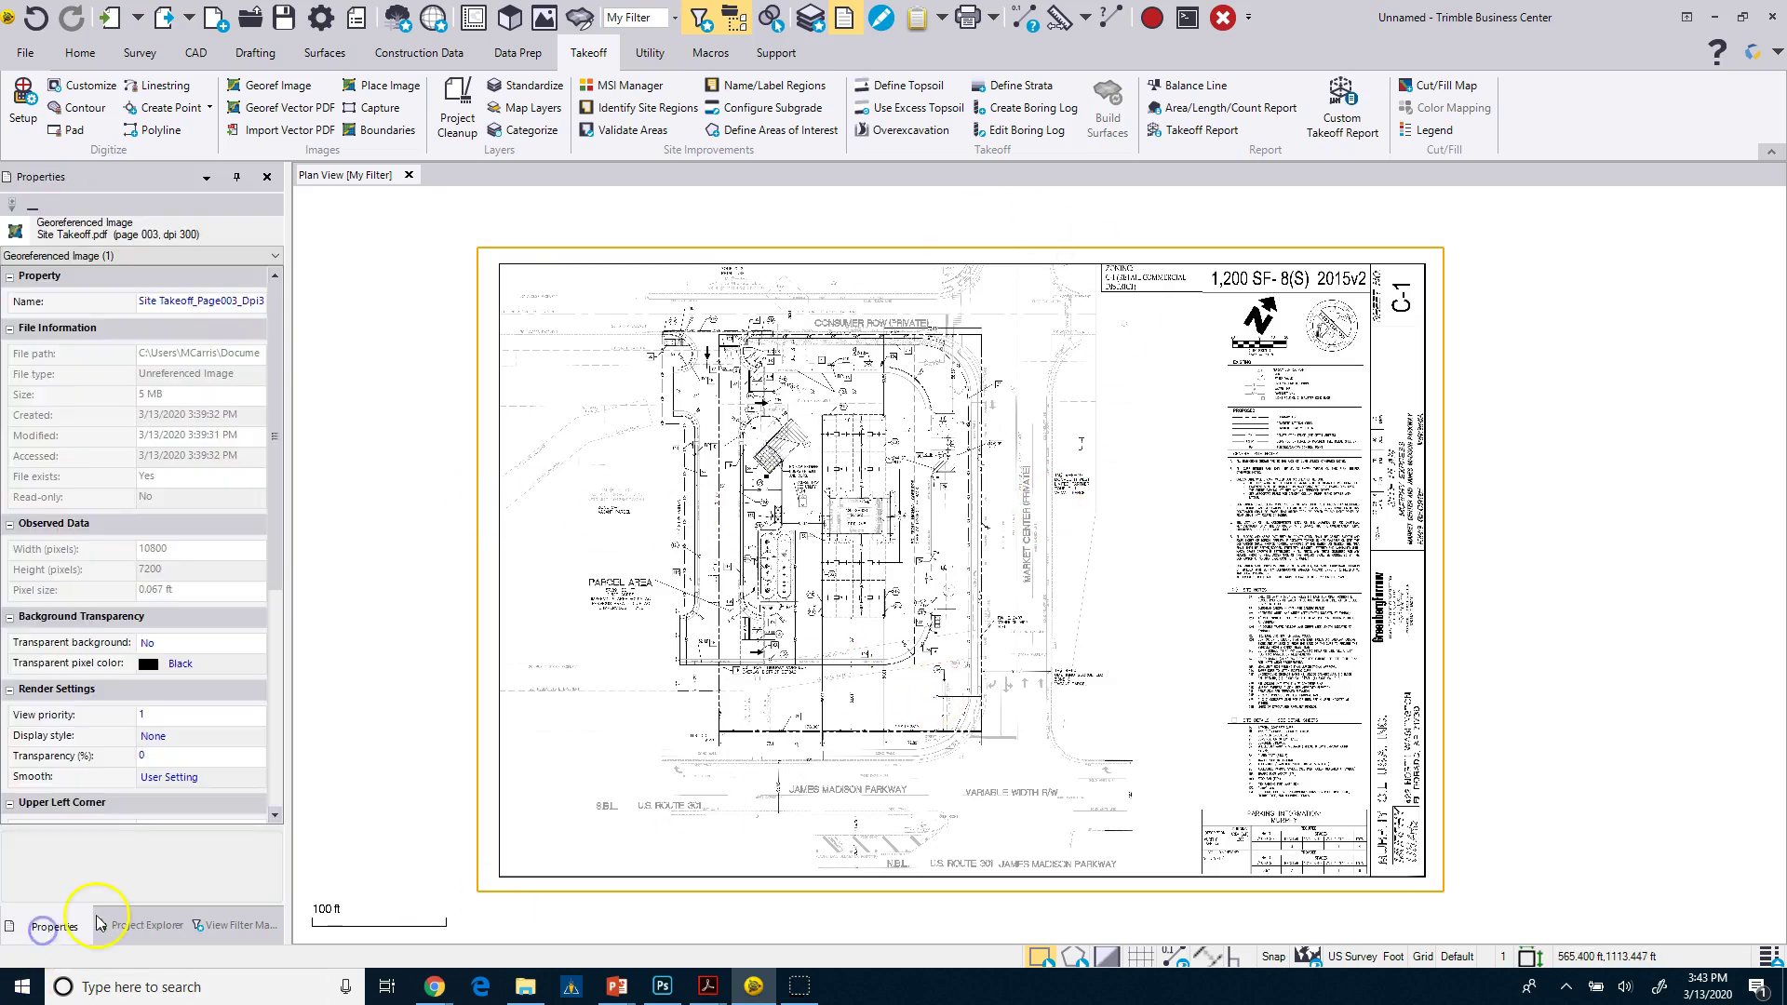
pyautogui.rightClick(416, 375)
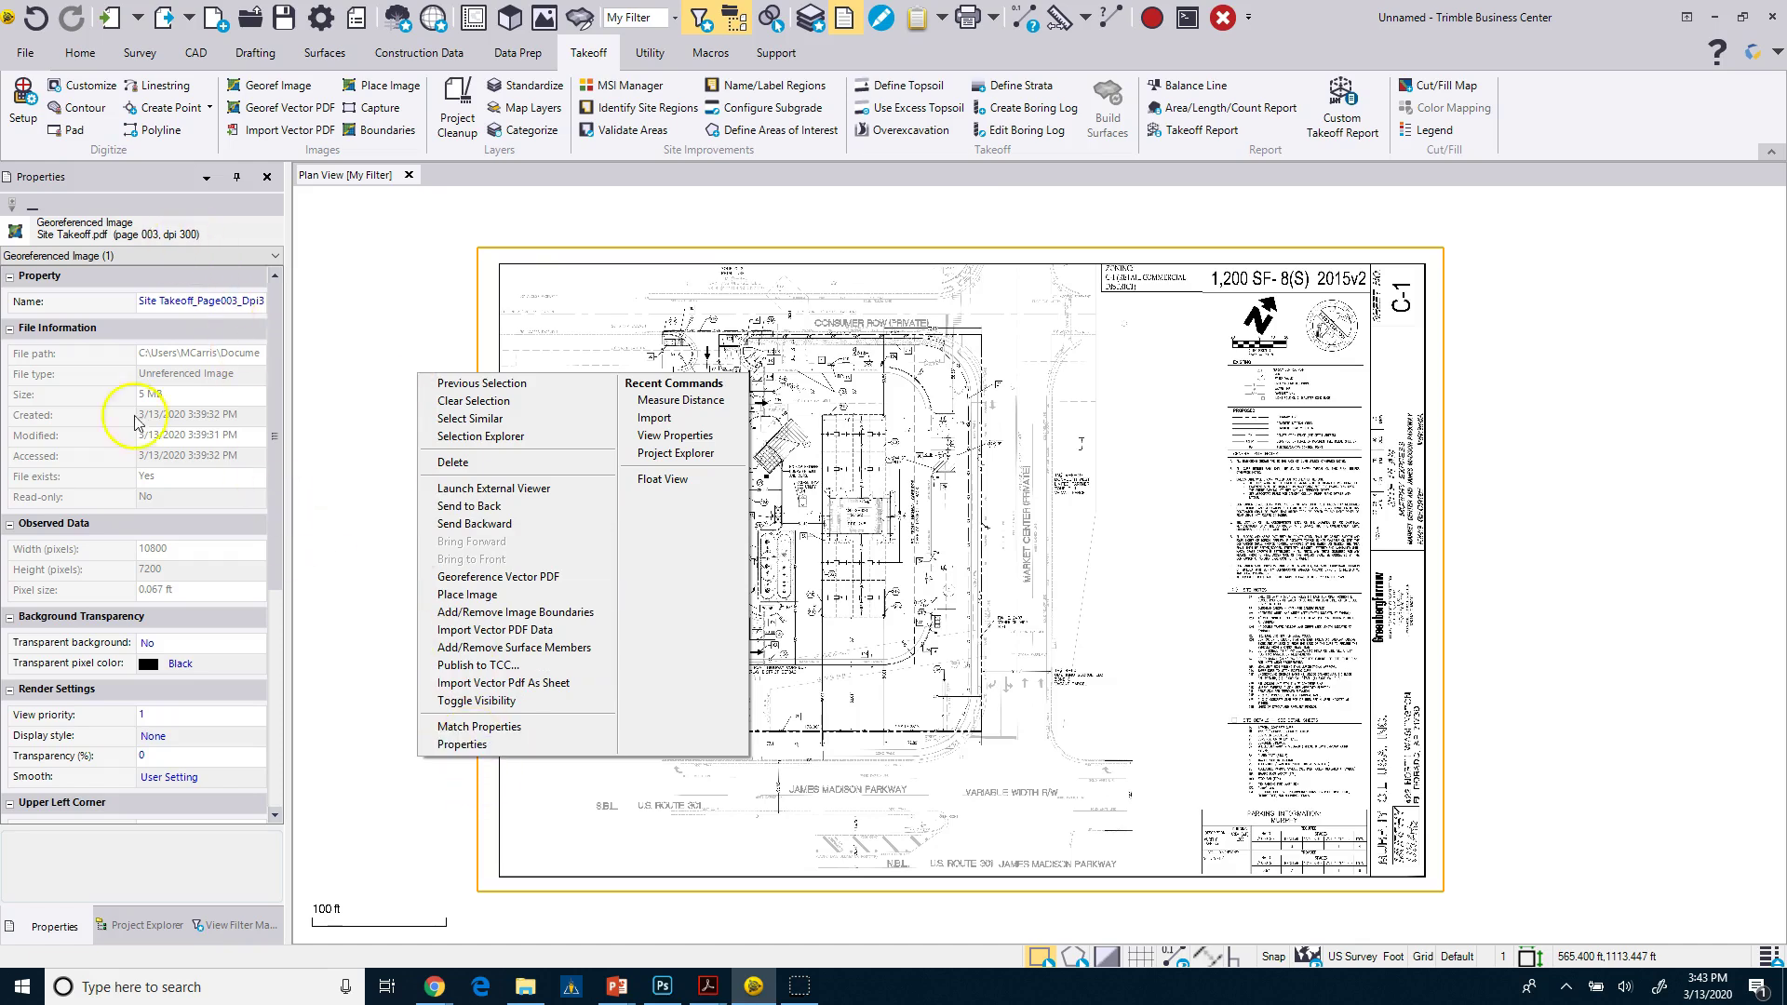
pyautogui.click(278, 356)
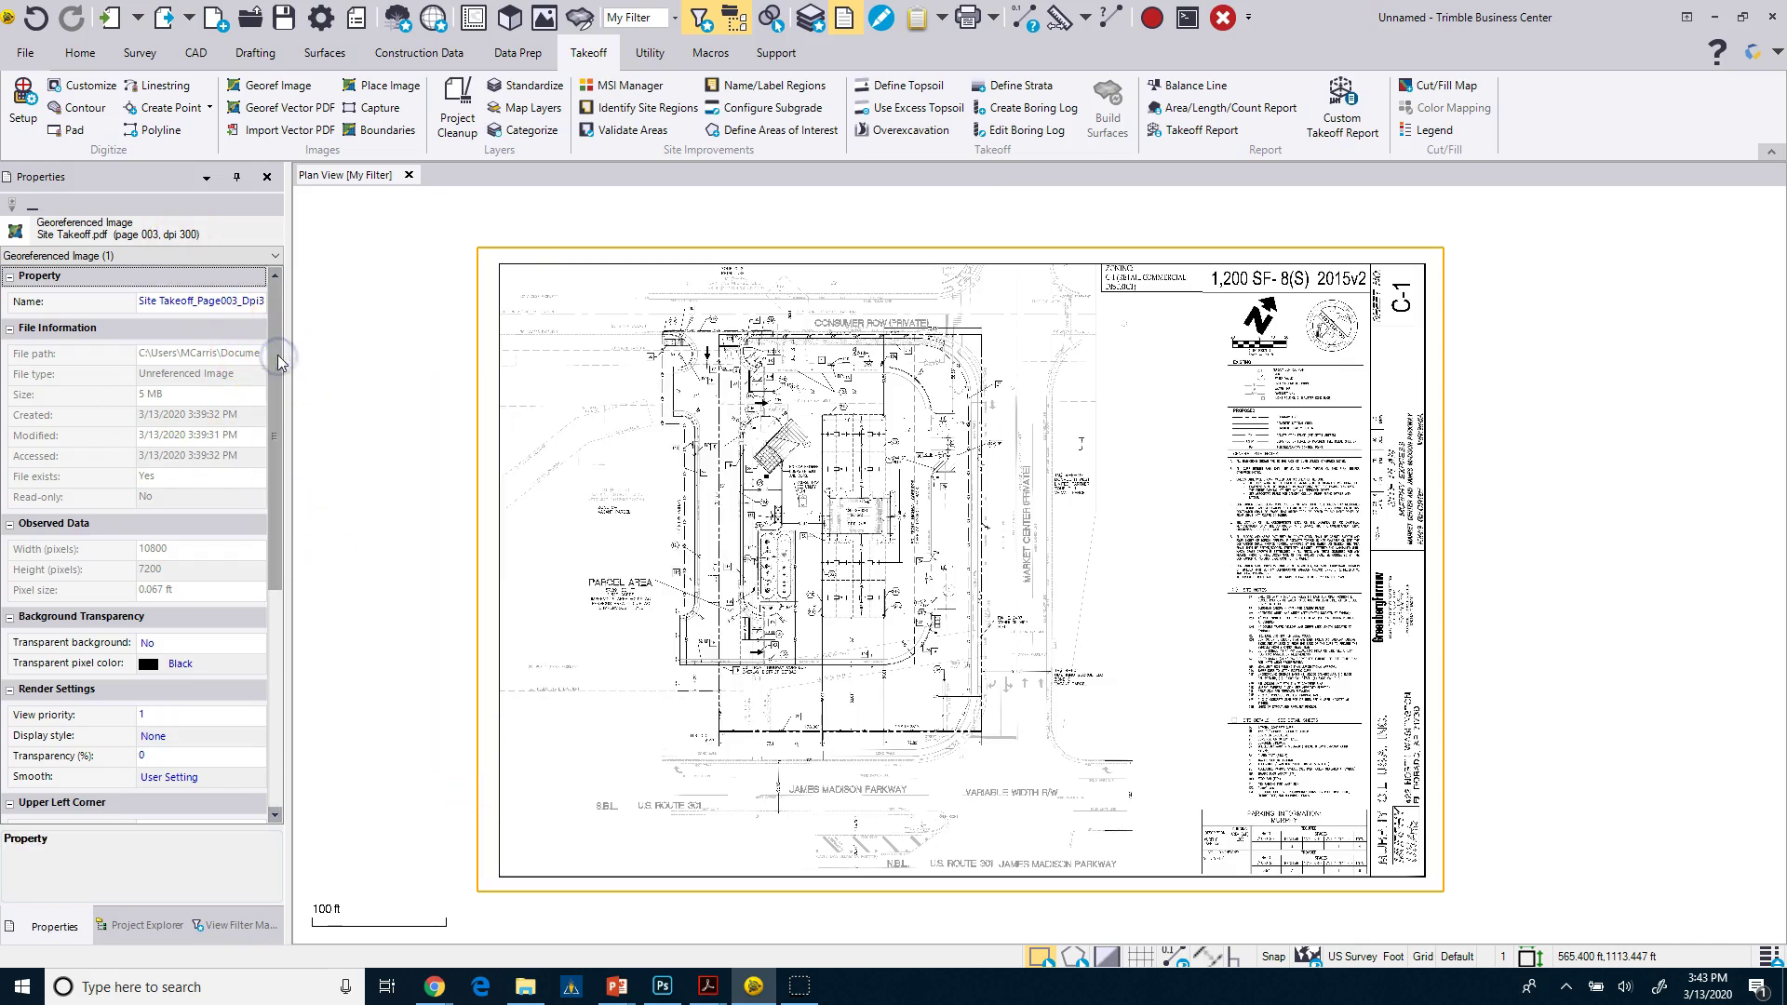
pyautogui.moveTo(277, 355); pyautogui.dragTo(277, 317)
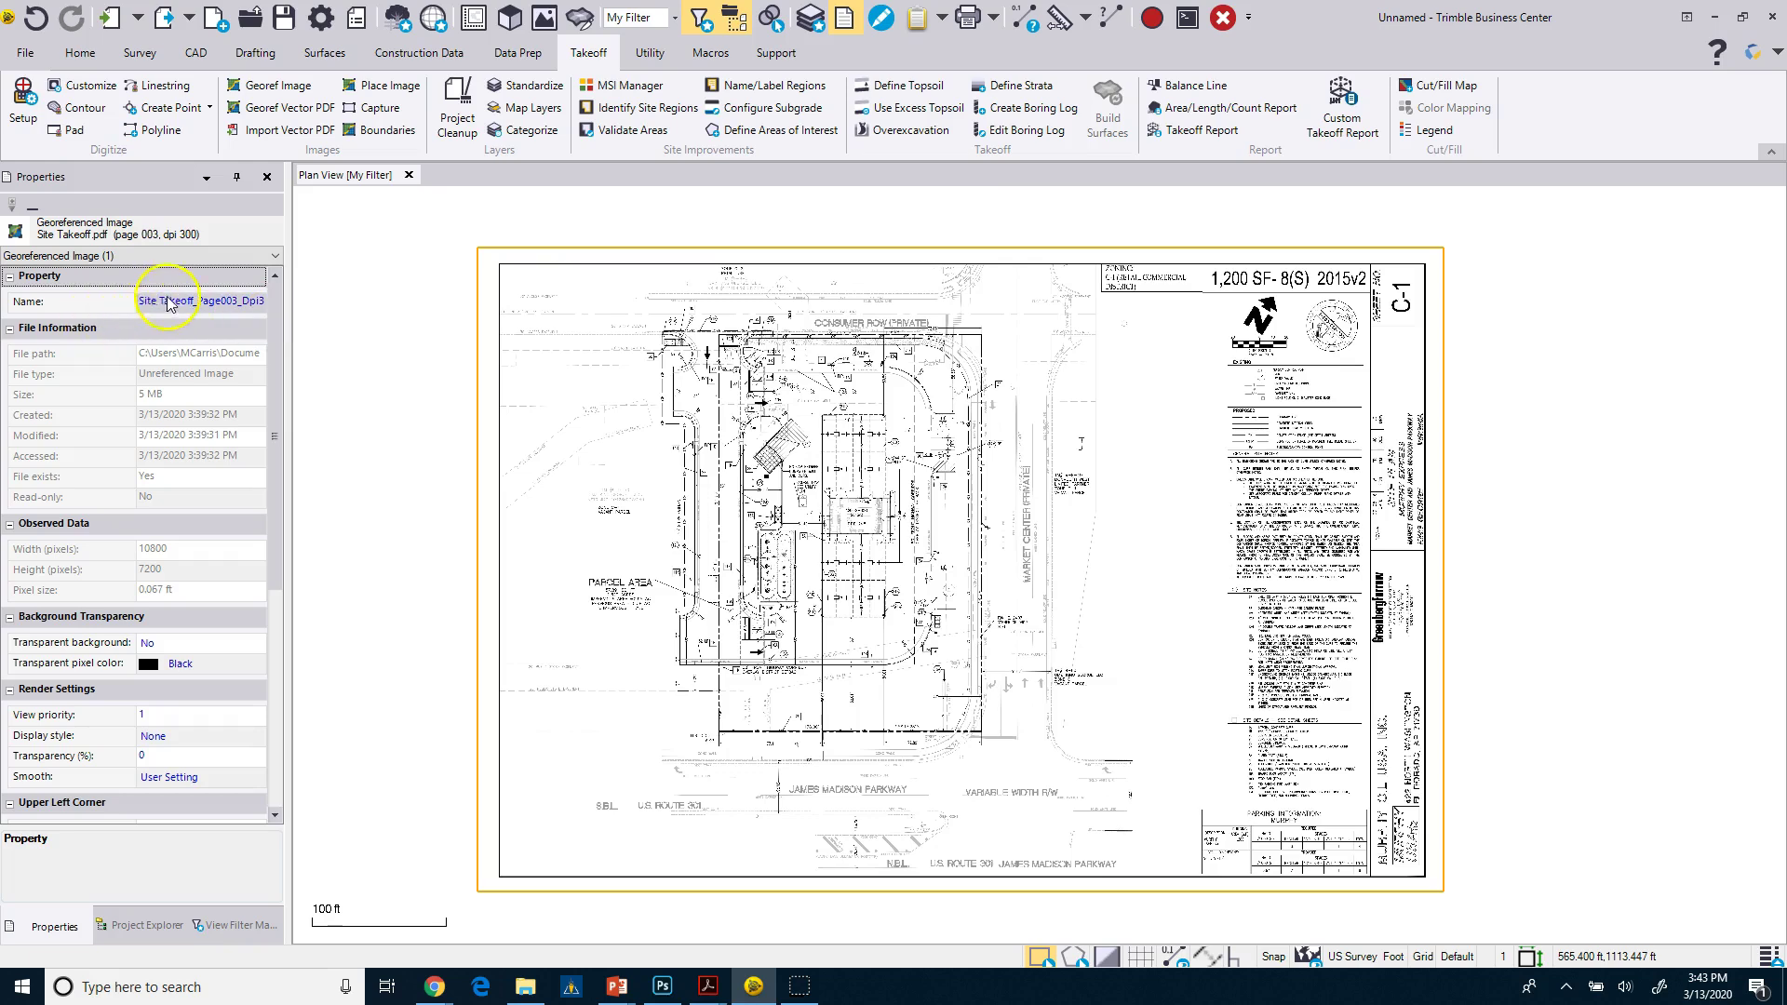
pyautogui.moveTo(276, 312); pyautogui.dragTo(283, 491)
pyautogui.click(201, 437)
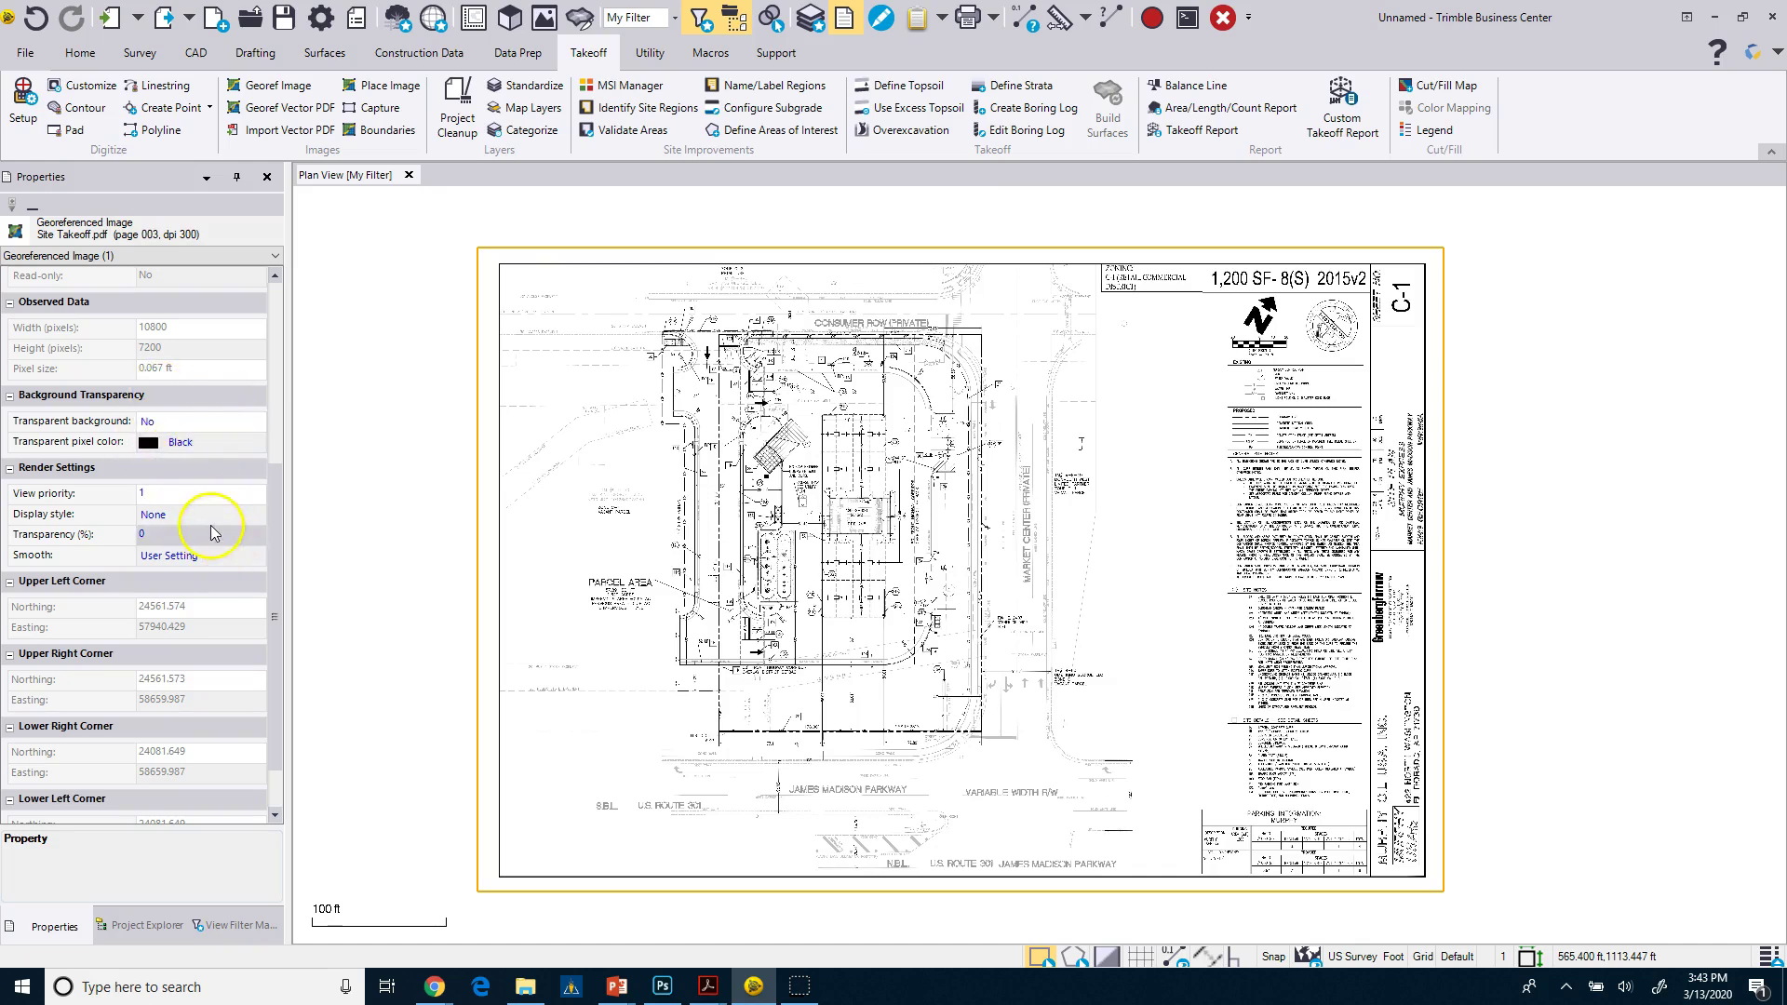
# Step: Set the sheet image's display style to Inverted
pyautogui.click(171, 519)
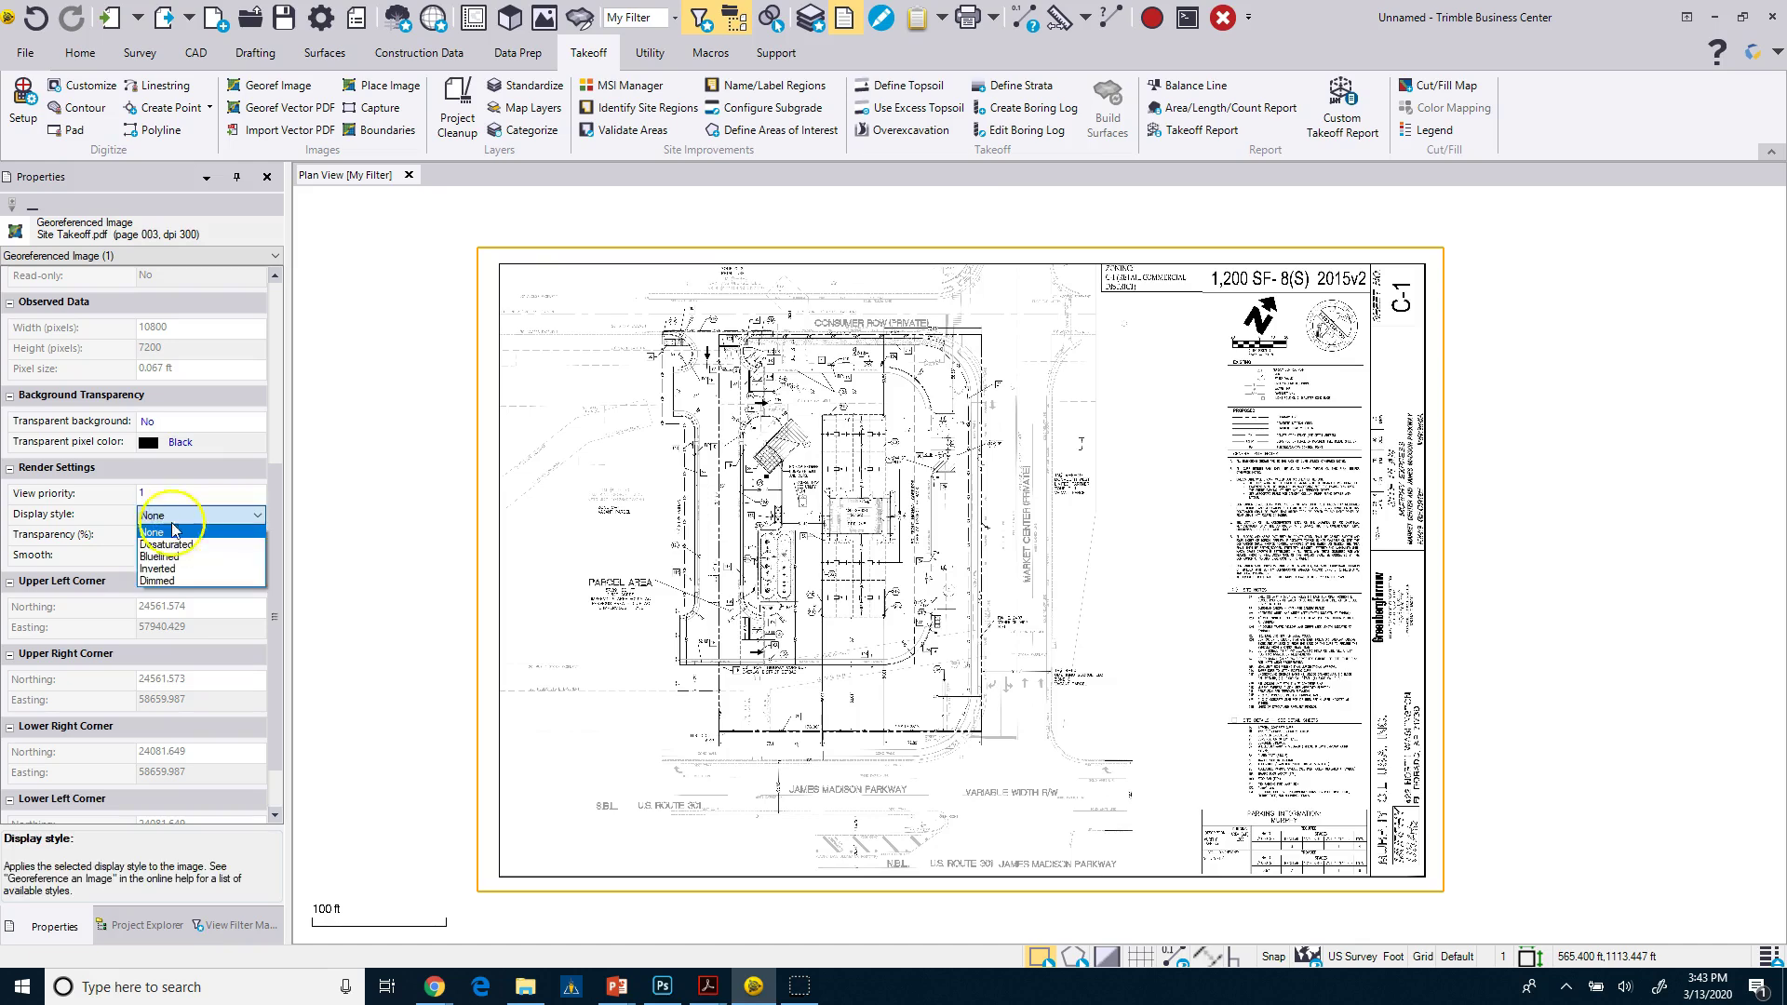
pyautogui.click(172, 572)
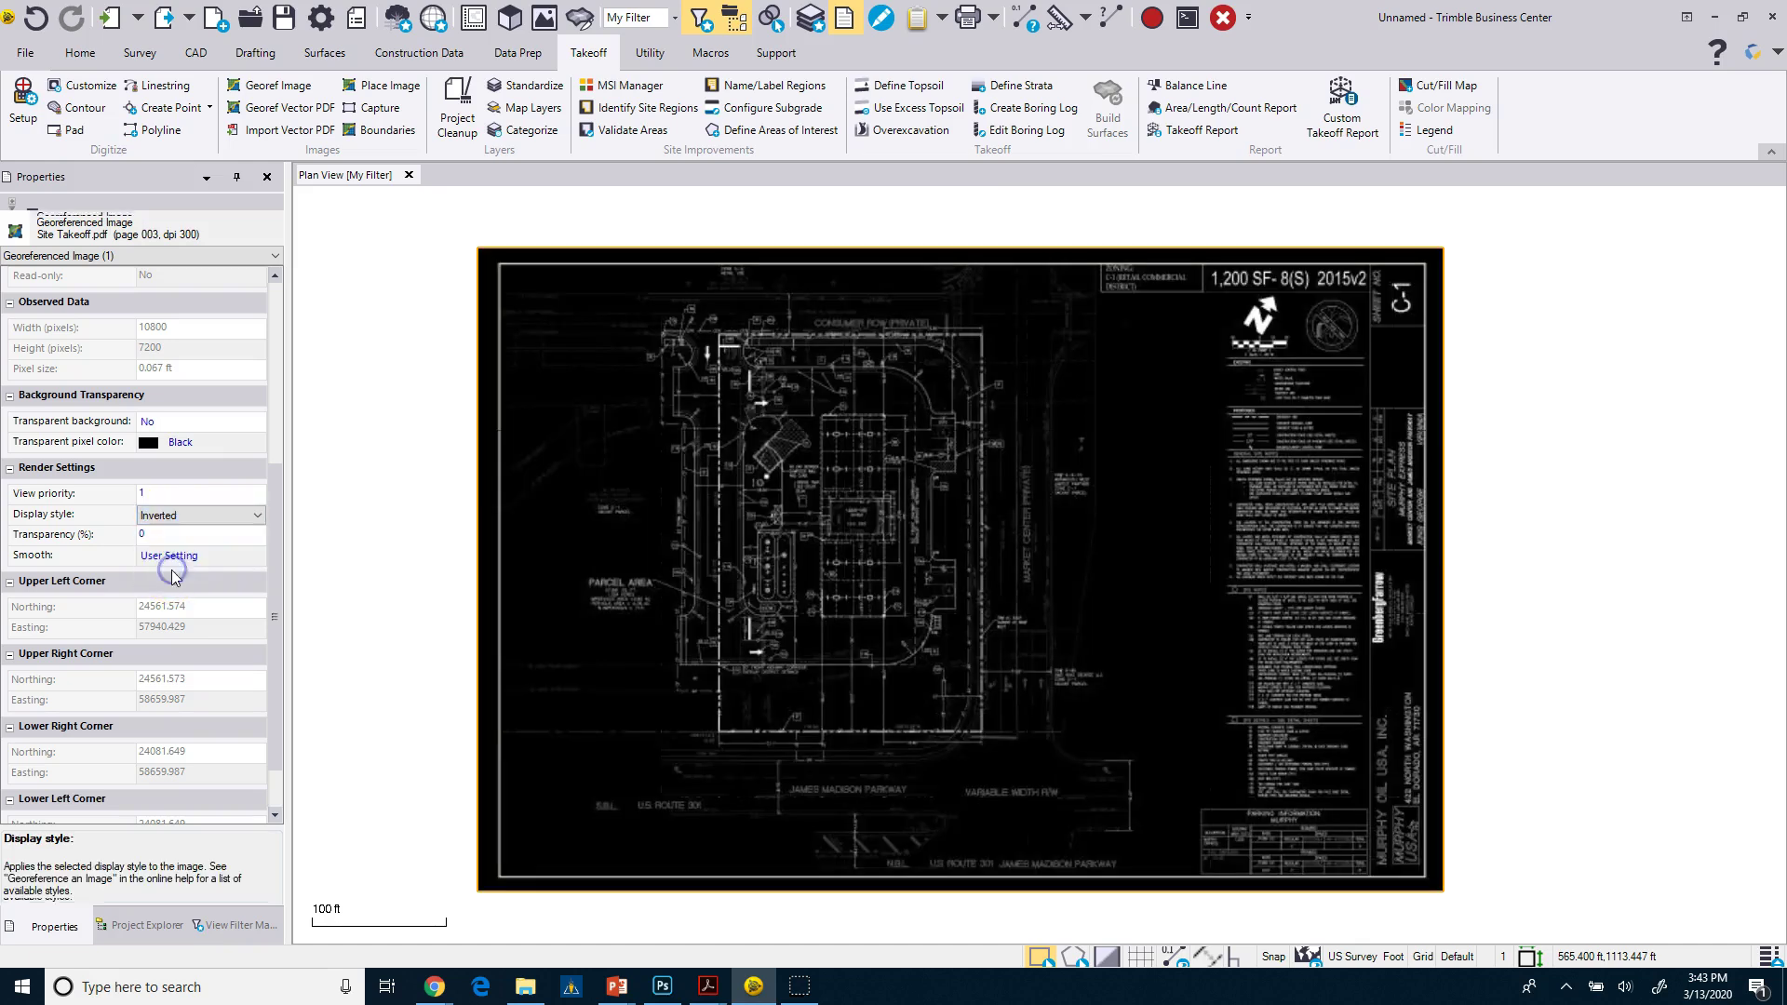
pyautogui.scroll(1, 706, 324)
pyautogui.scroll(2, 705, 324)
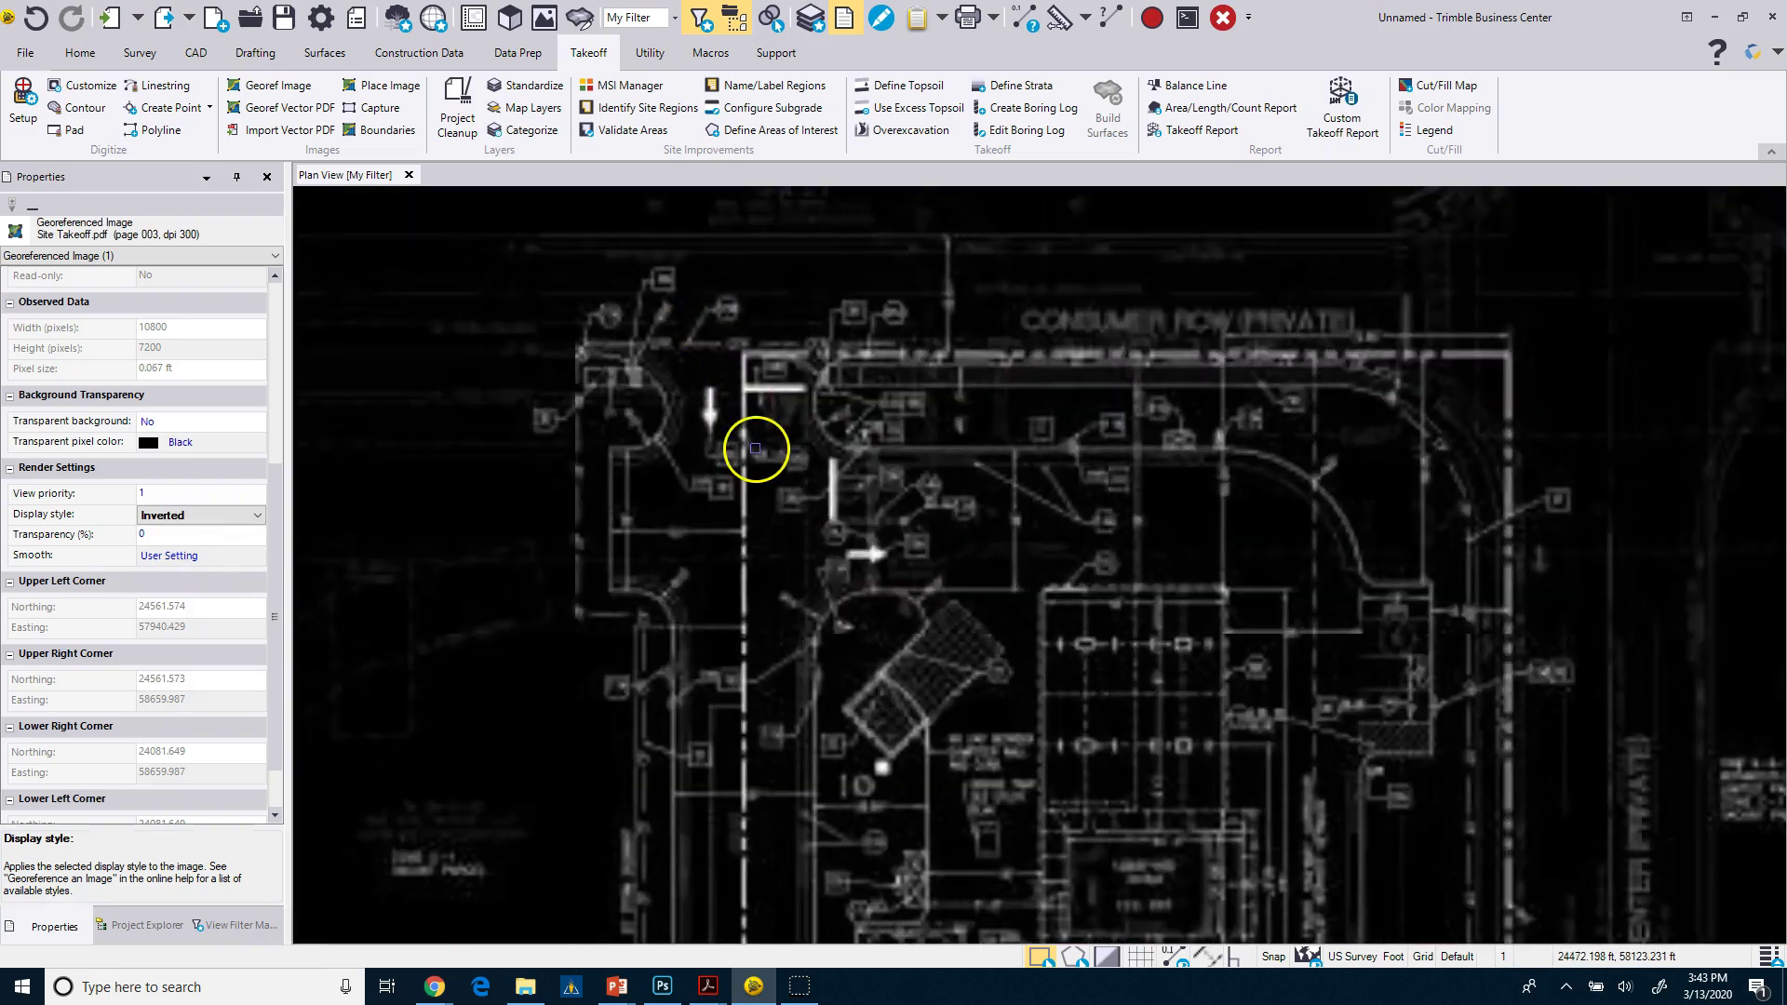
pyautogui.scroll(1, 953, 546)
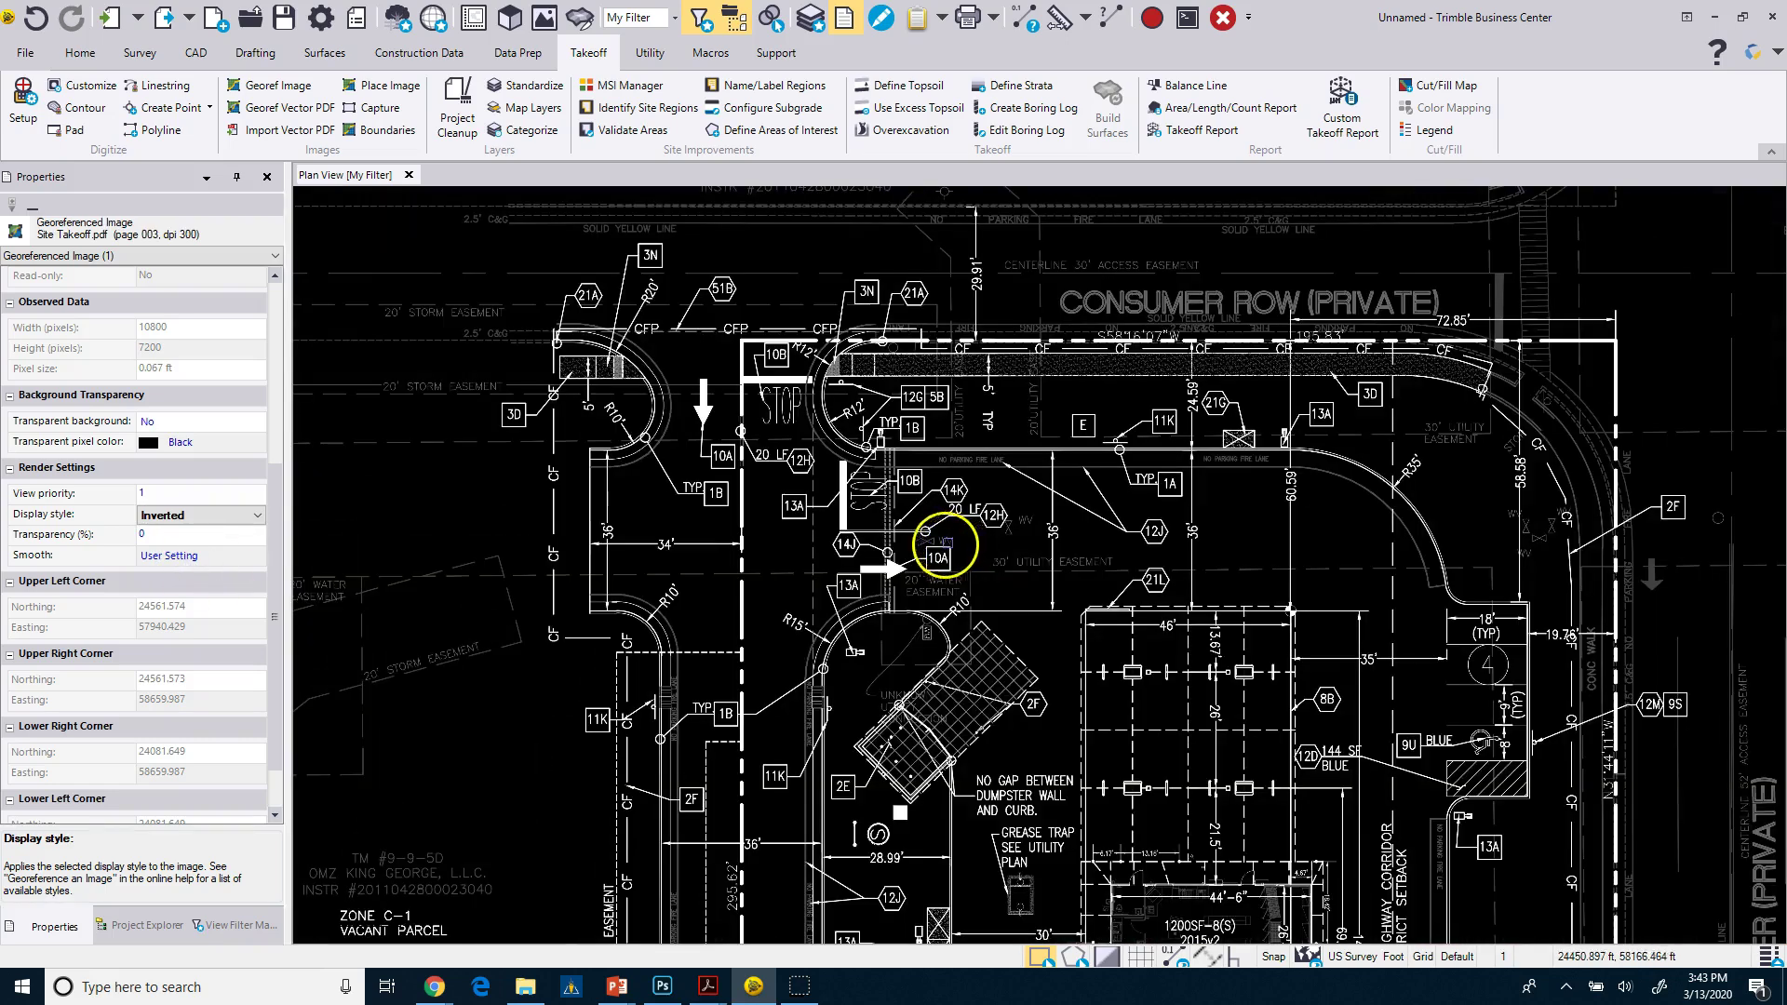
# Step: Change the sheet image's display style to Bluelined
pyautogui.click(192, 520)
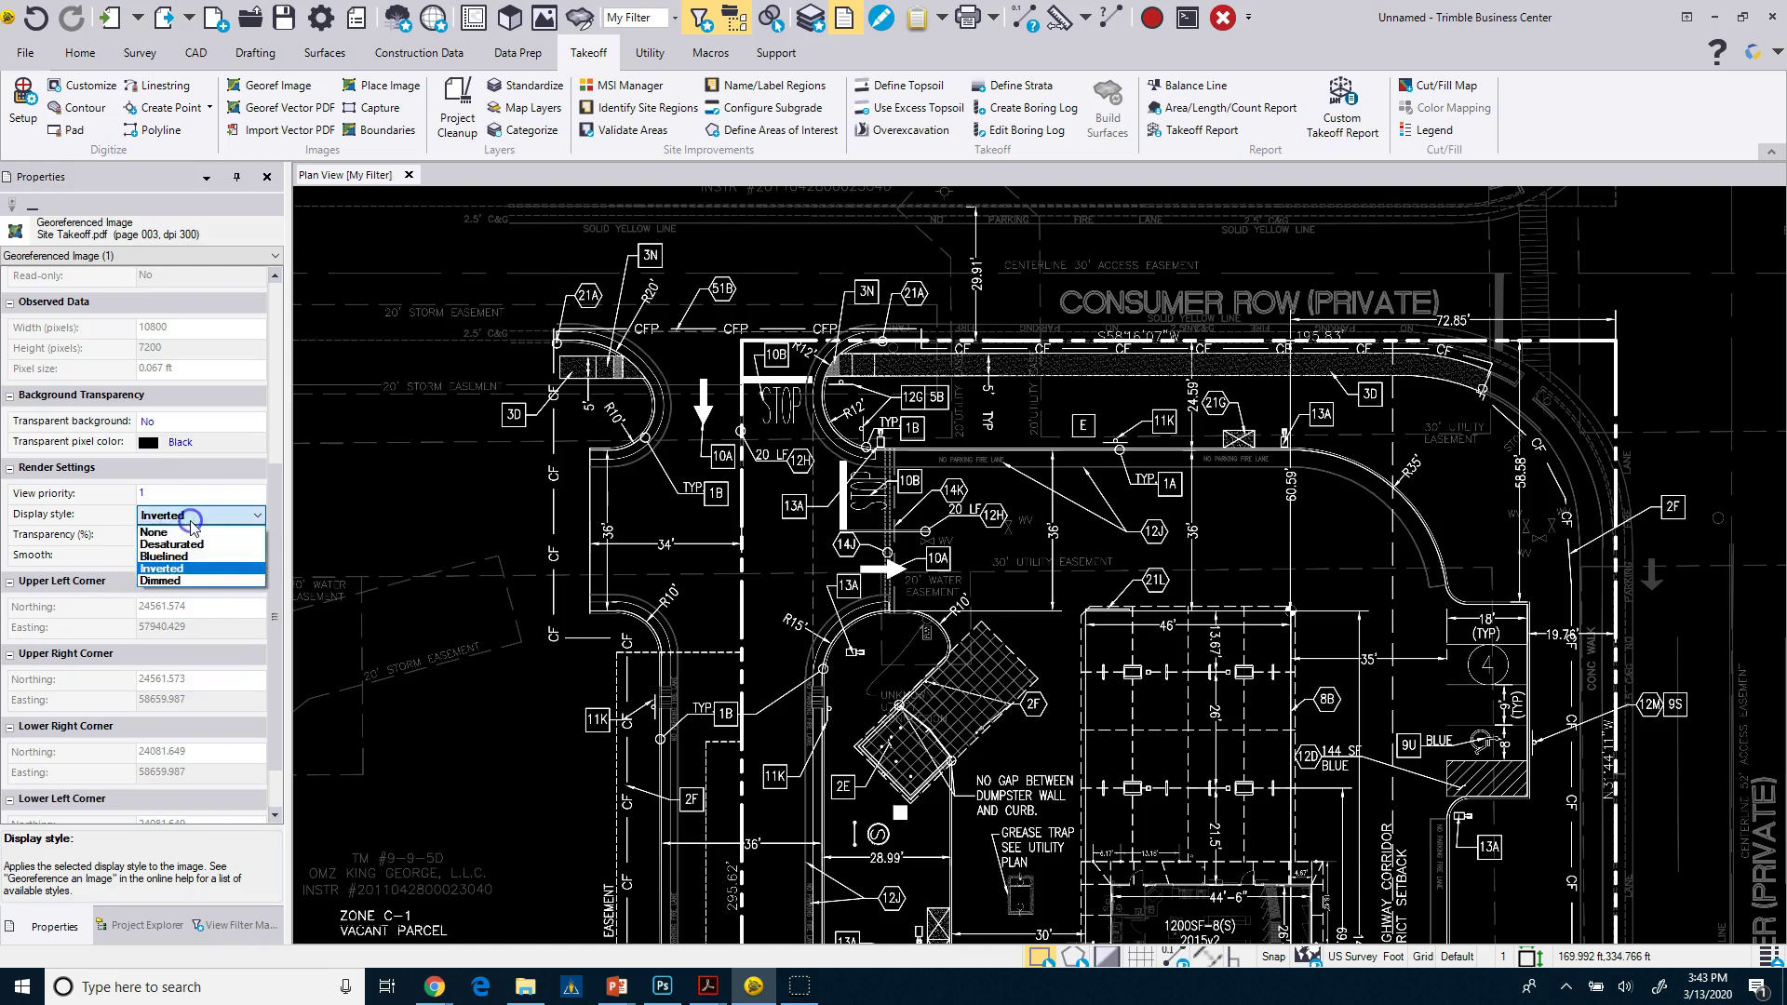
pyautogui.click(187, 563)
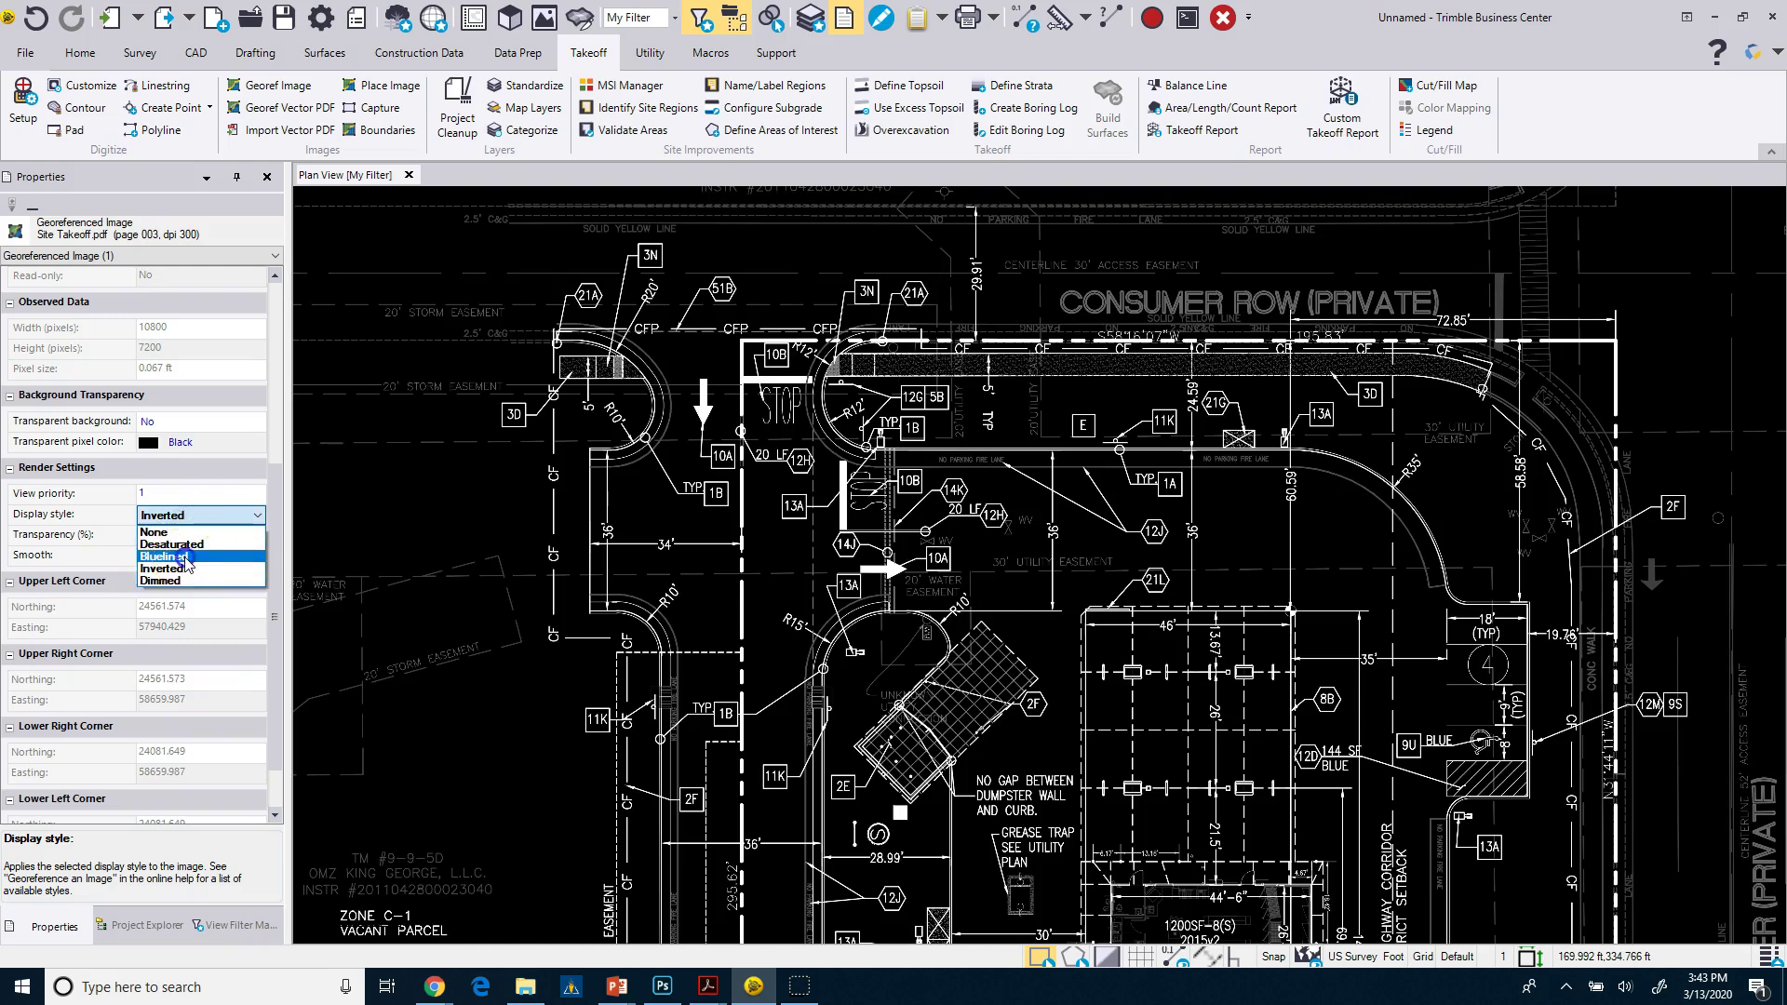
pyautogui.click(848, 522)
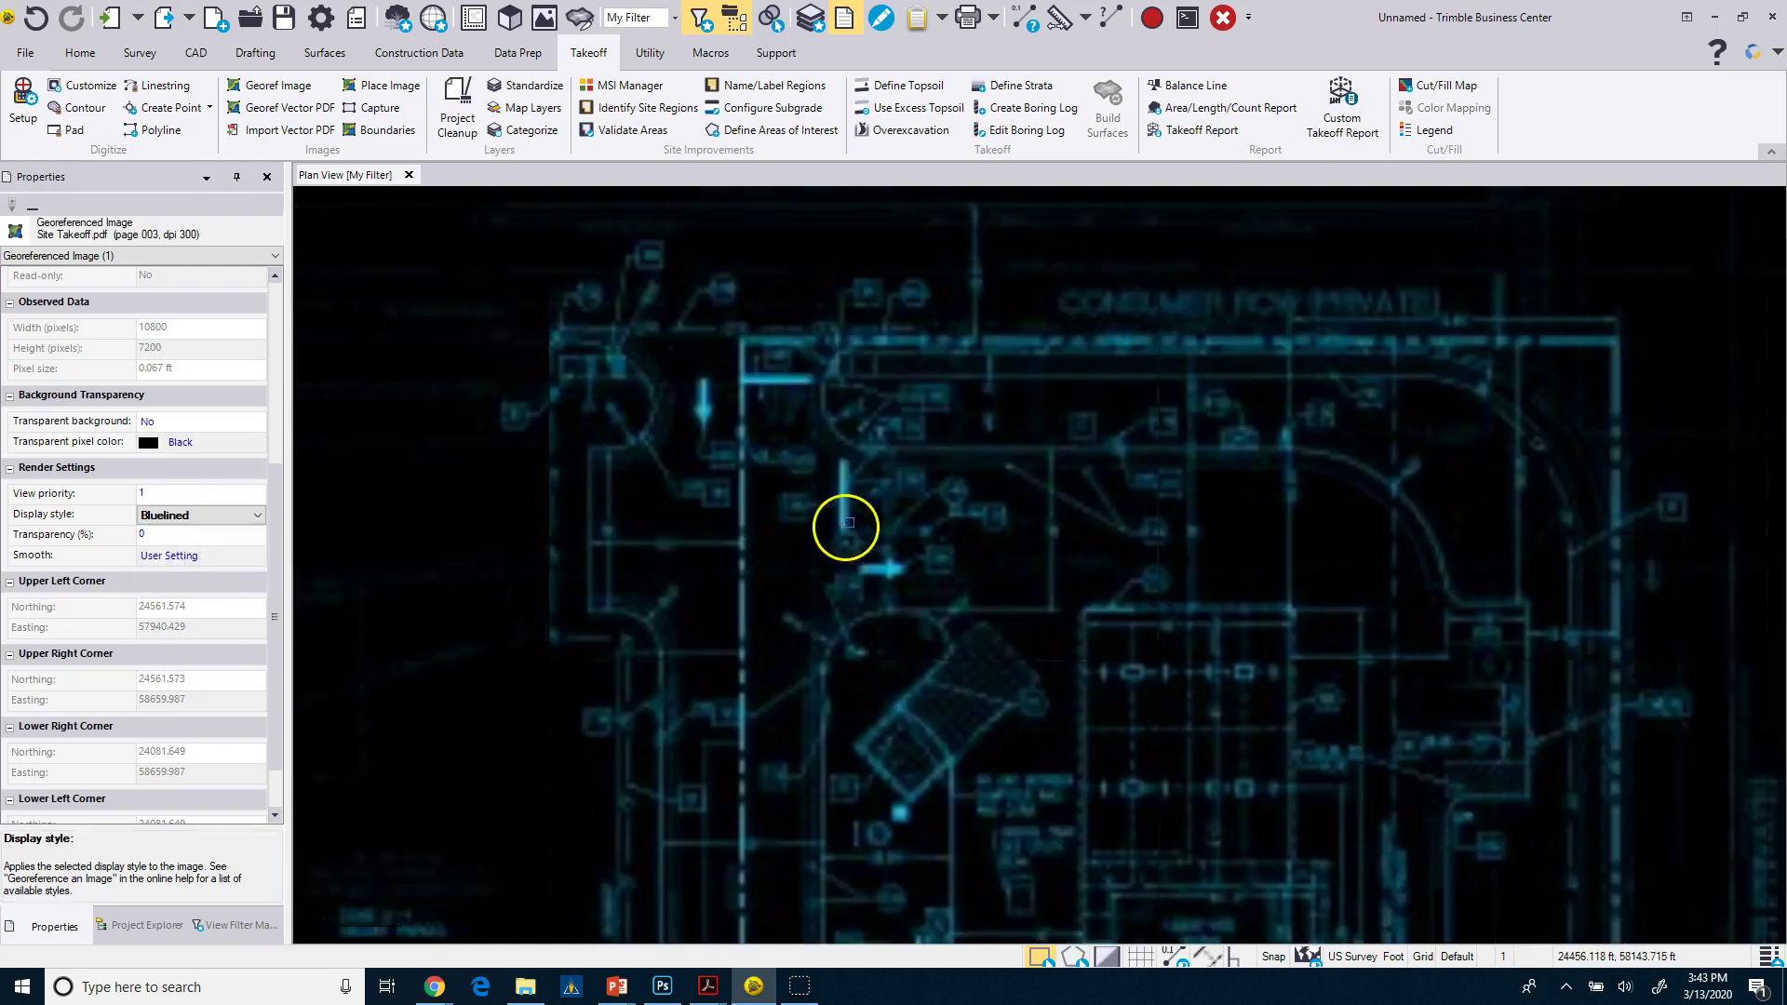
pyautogui.scroll(2, 812, 530)
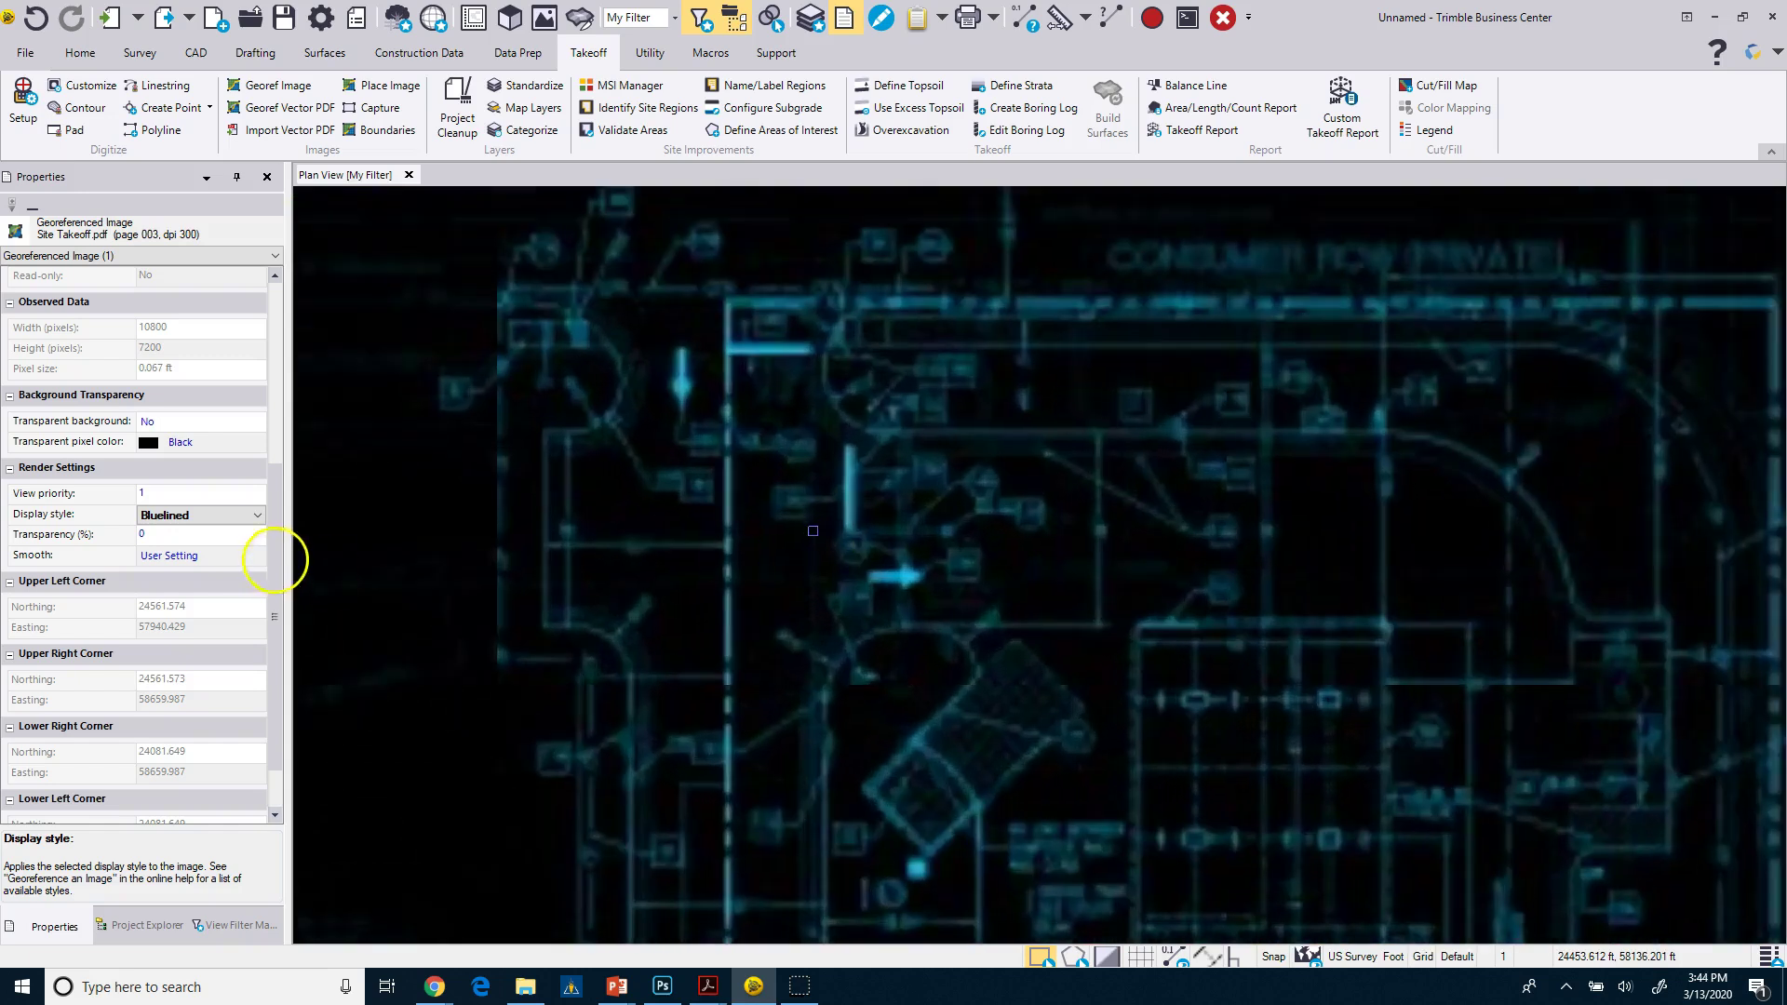
# Step: Return the display style to None and zoom out to the full sheet
pyautogui.click(200, 515)
pyautogui.click(200, 533)
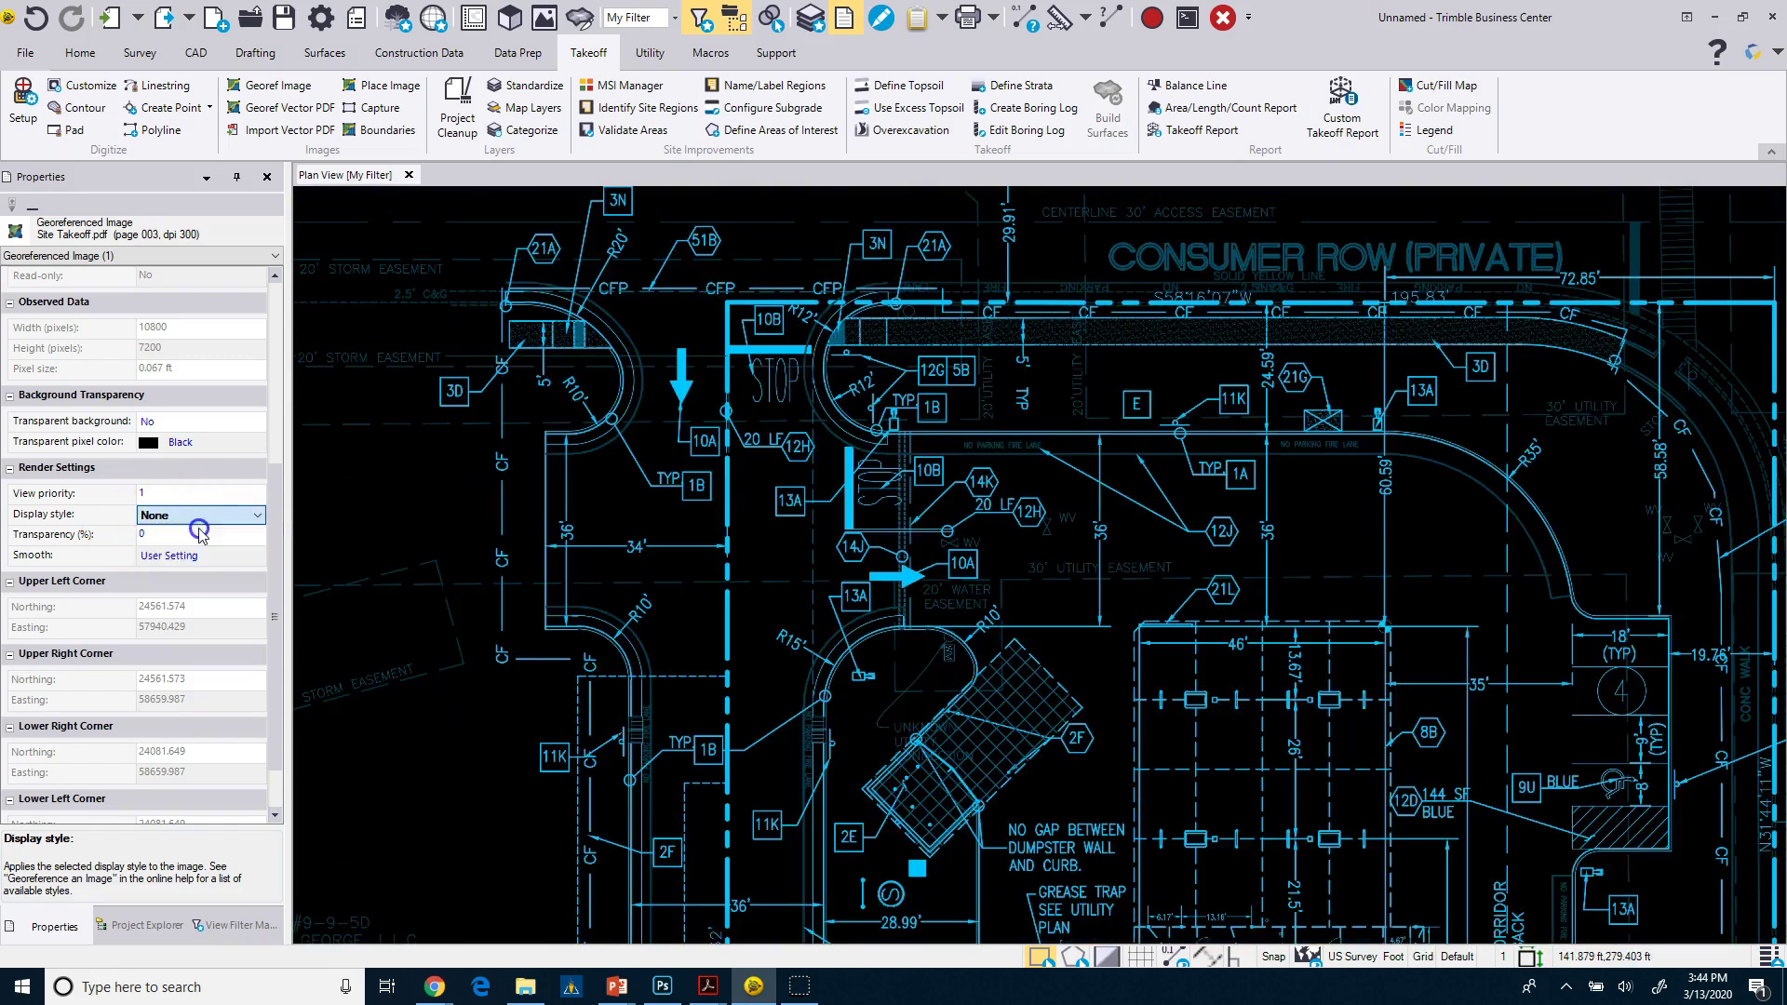
pyautogui.click(936, 563)
pyautogui.scroll(-4, 937, 564)
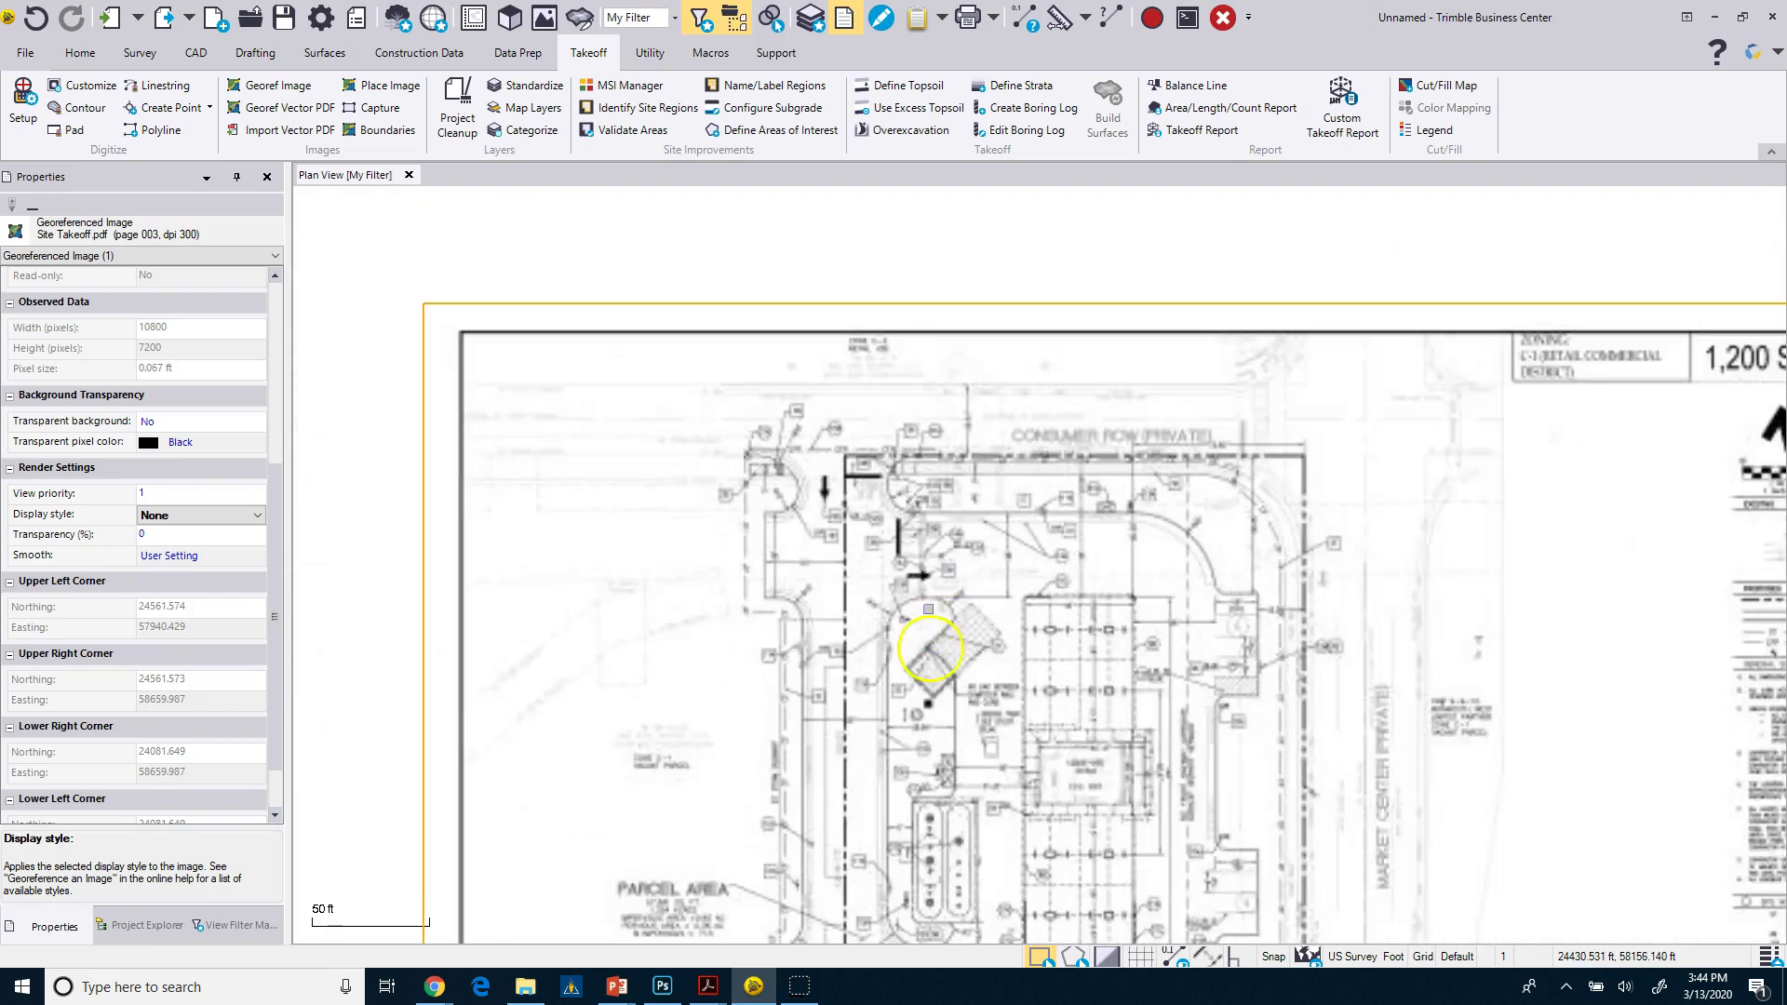